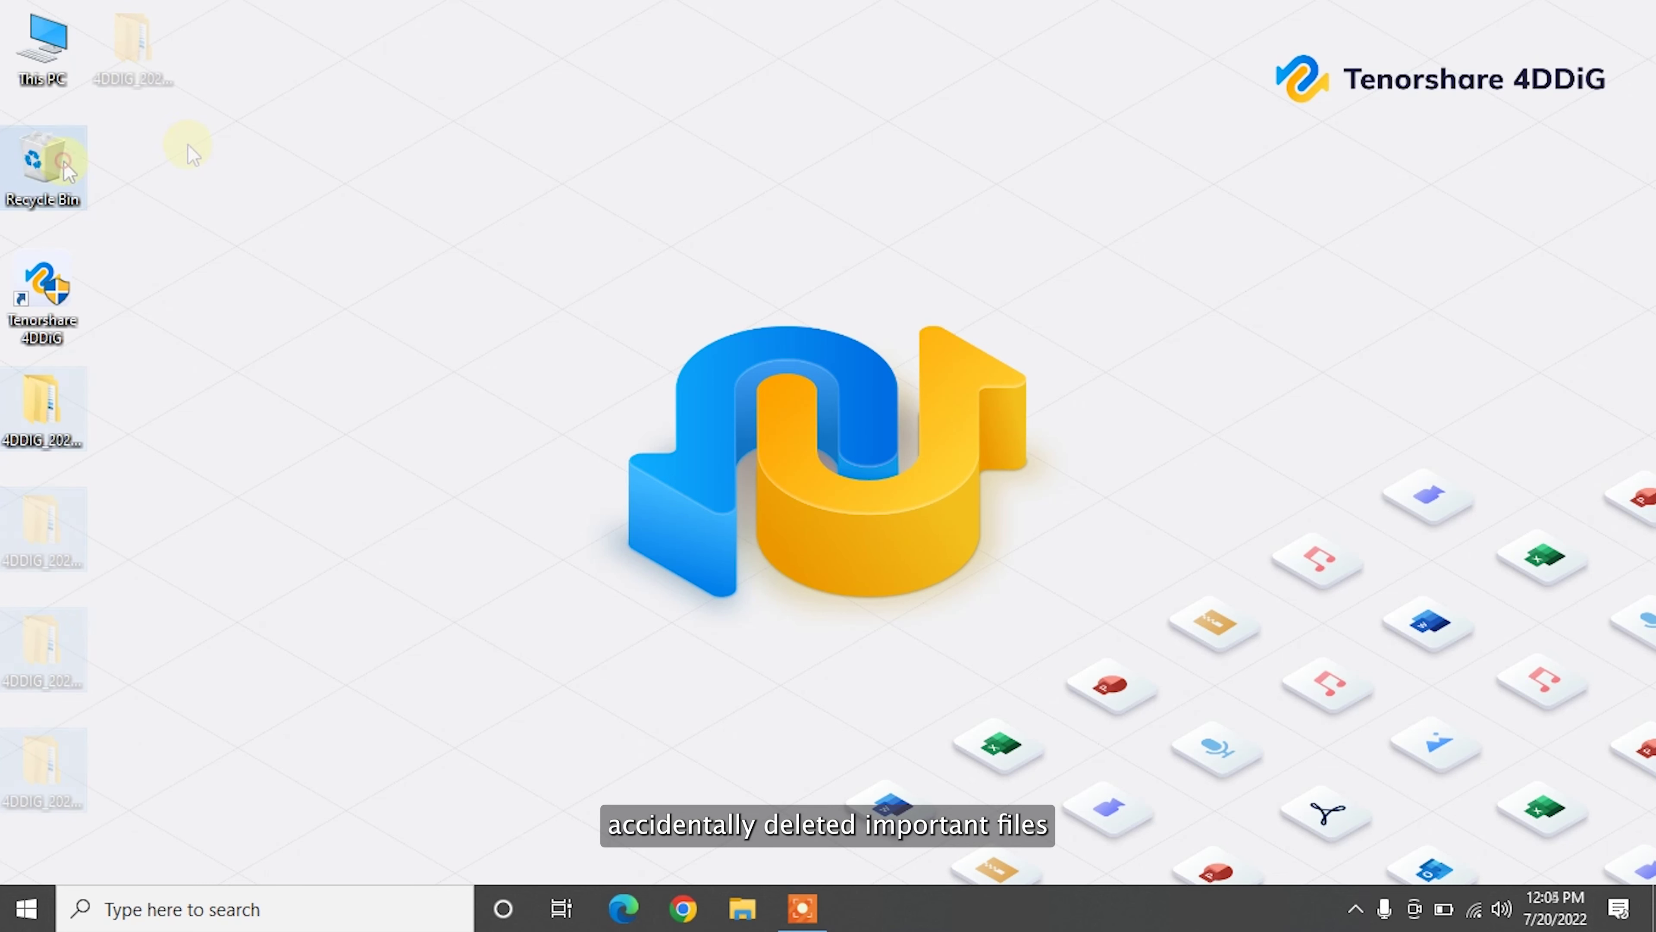
Step: Permanently empty the Recycle Bin's four items, then delete the 4DDiG folders from the desktop
right_click(64, 160)
click(192, 210)
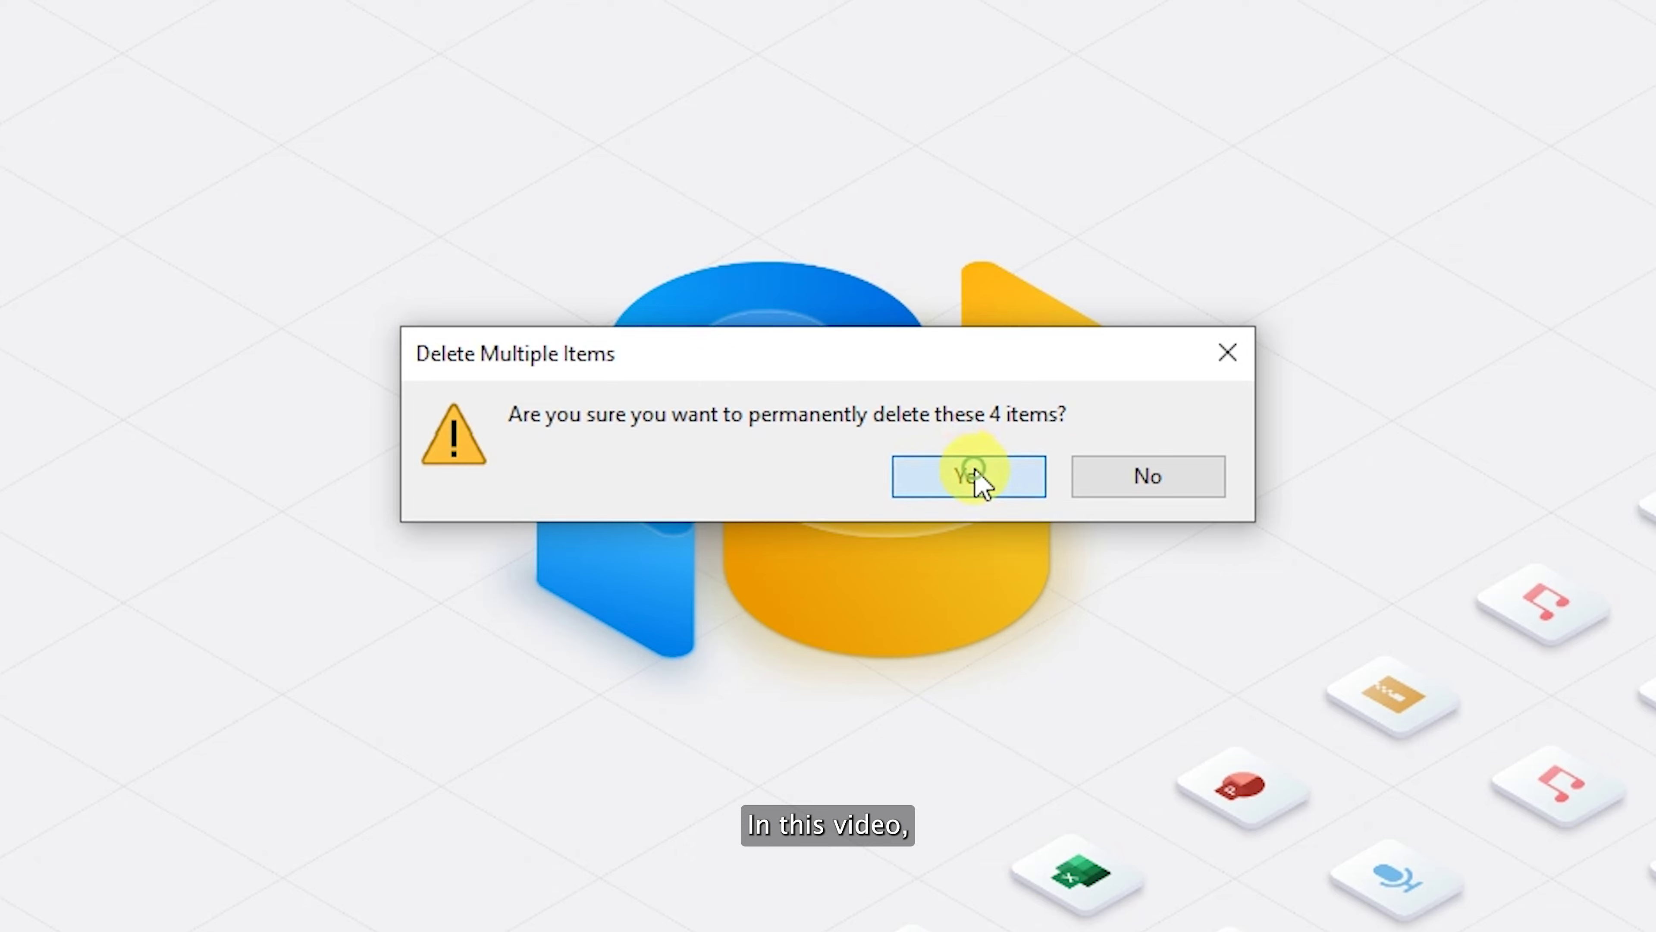
click(972, 475)
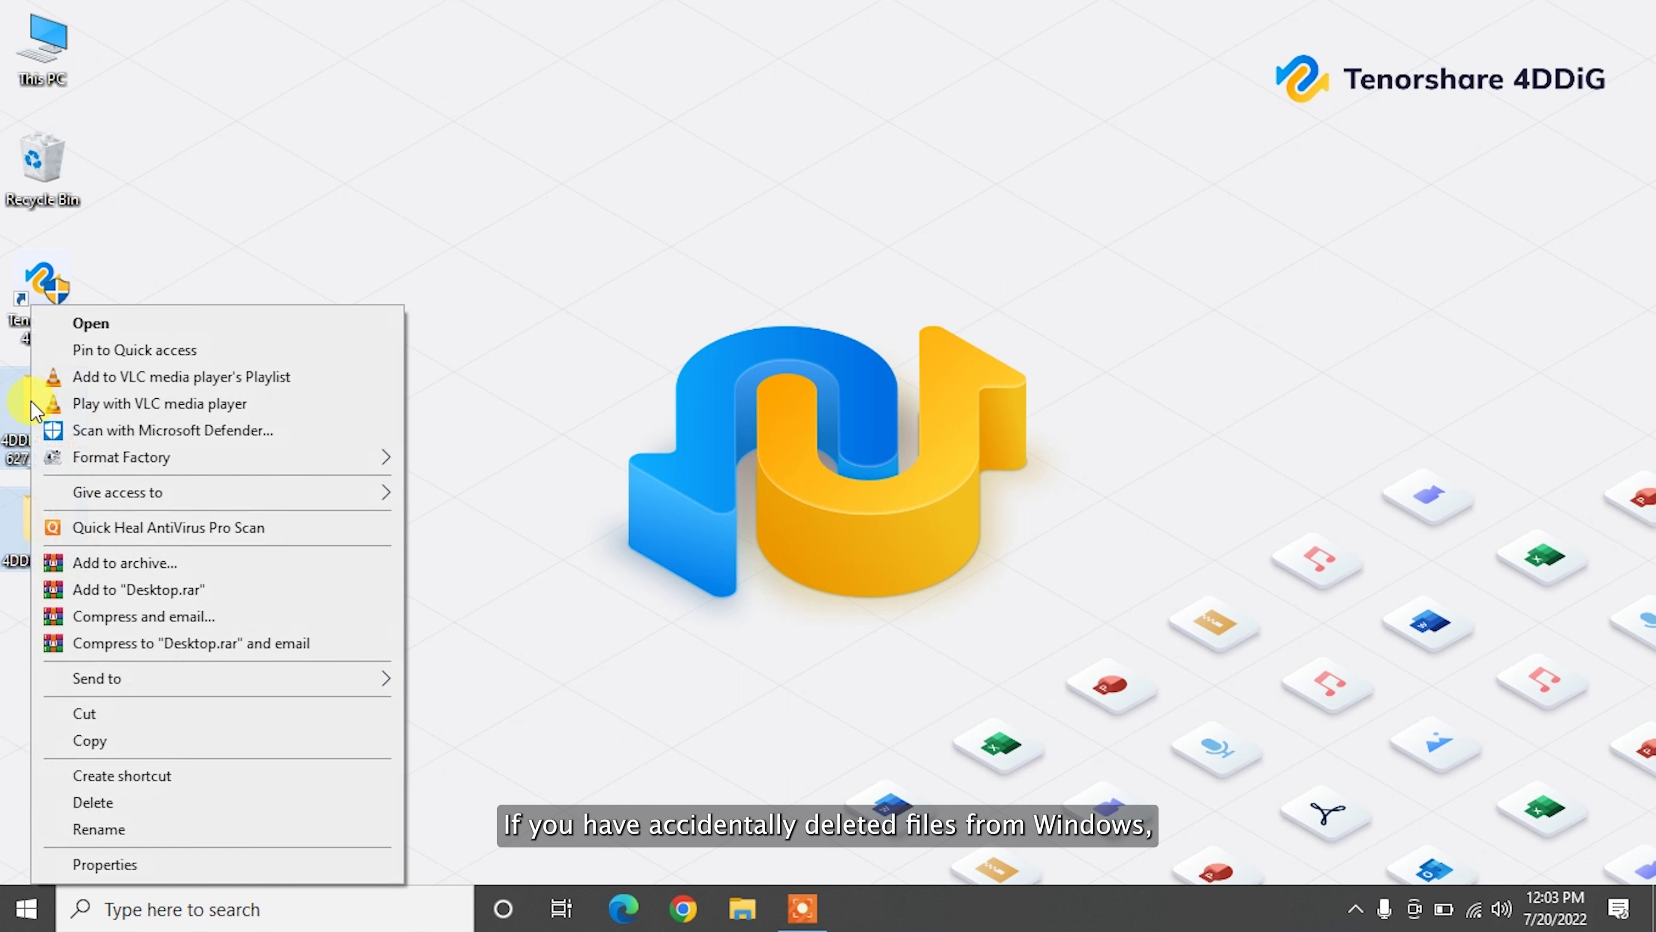
click(101, 802)
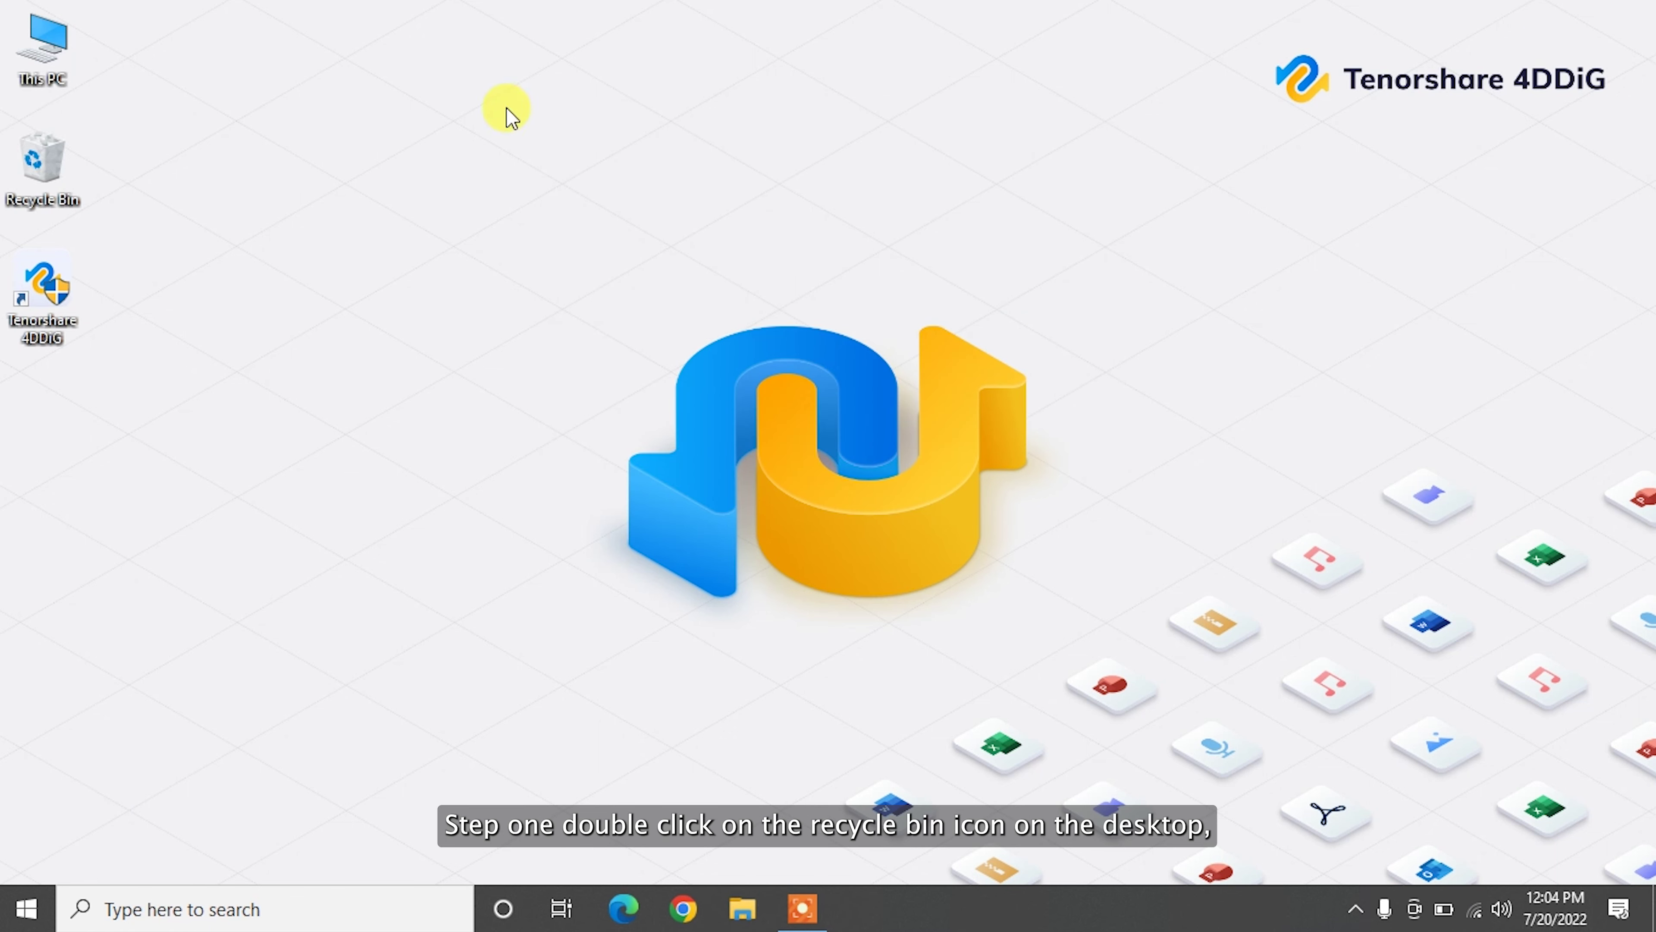
Step: Select all five 4DDIG folders in the Recycle Bin, restore them to the desktop, and close the bin
double_click(31, 189)
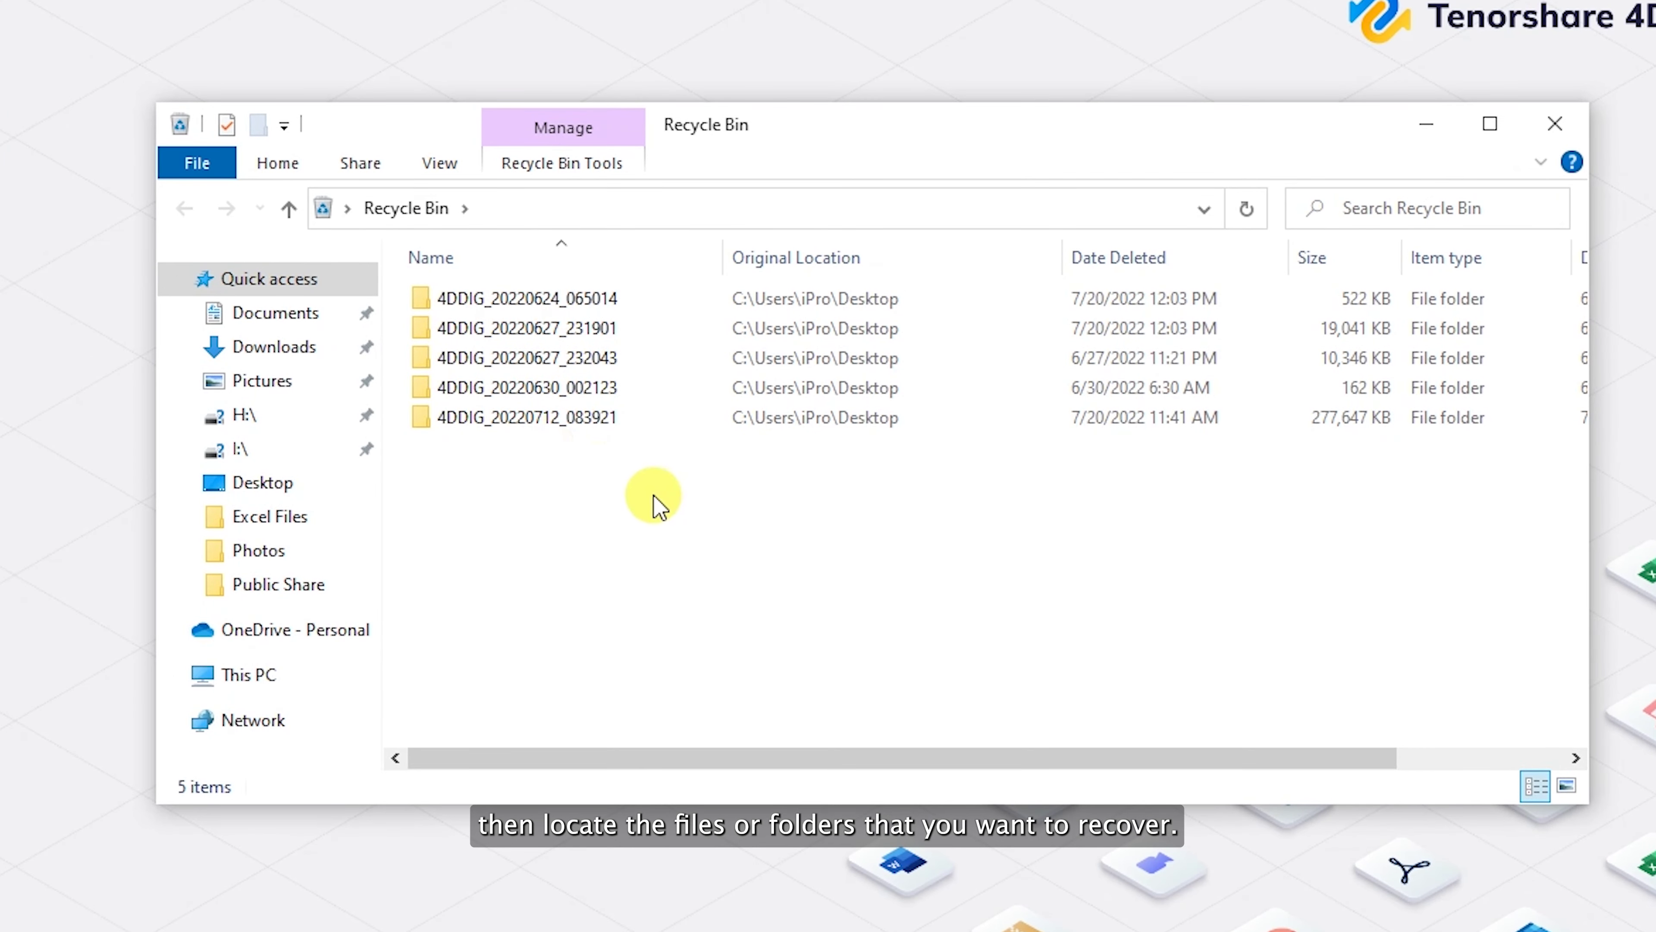
drag(654, 497, 561, 290)
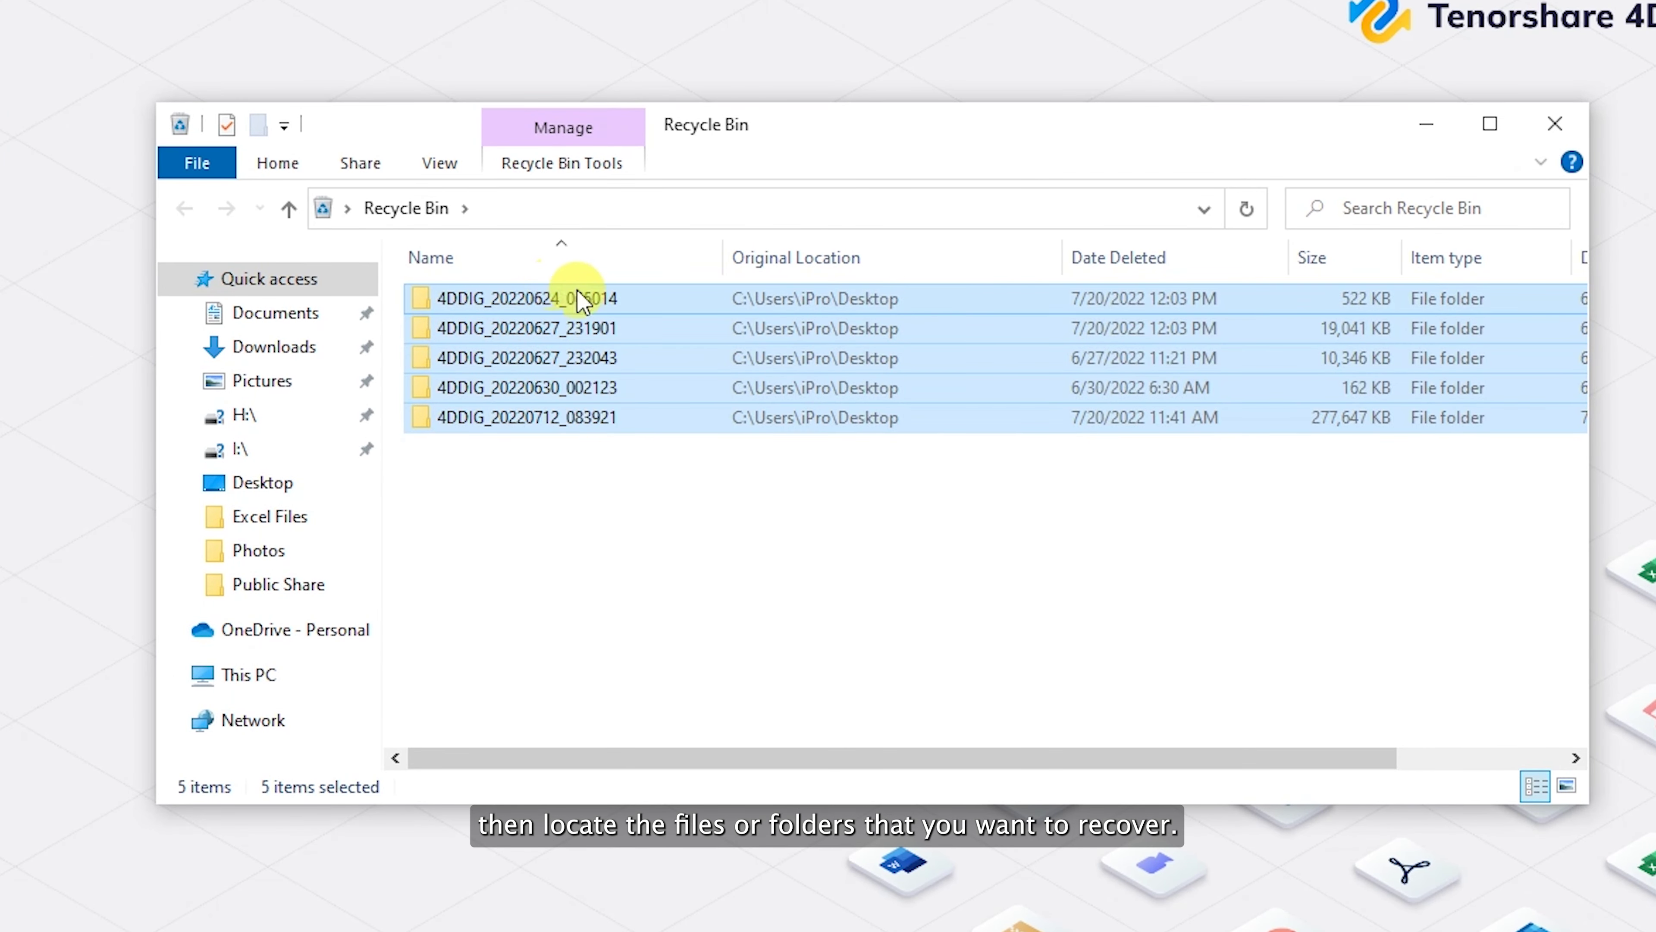
right_click(613, 309)
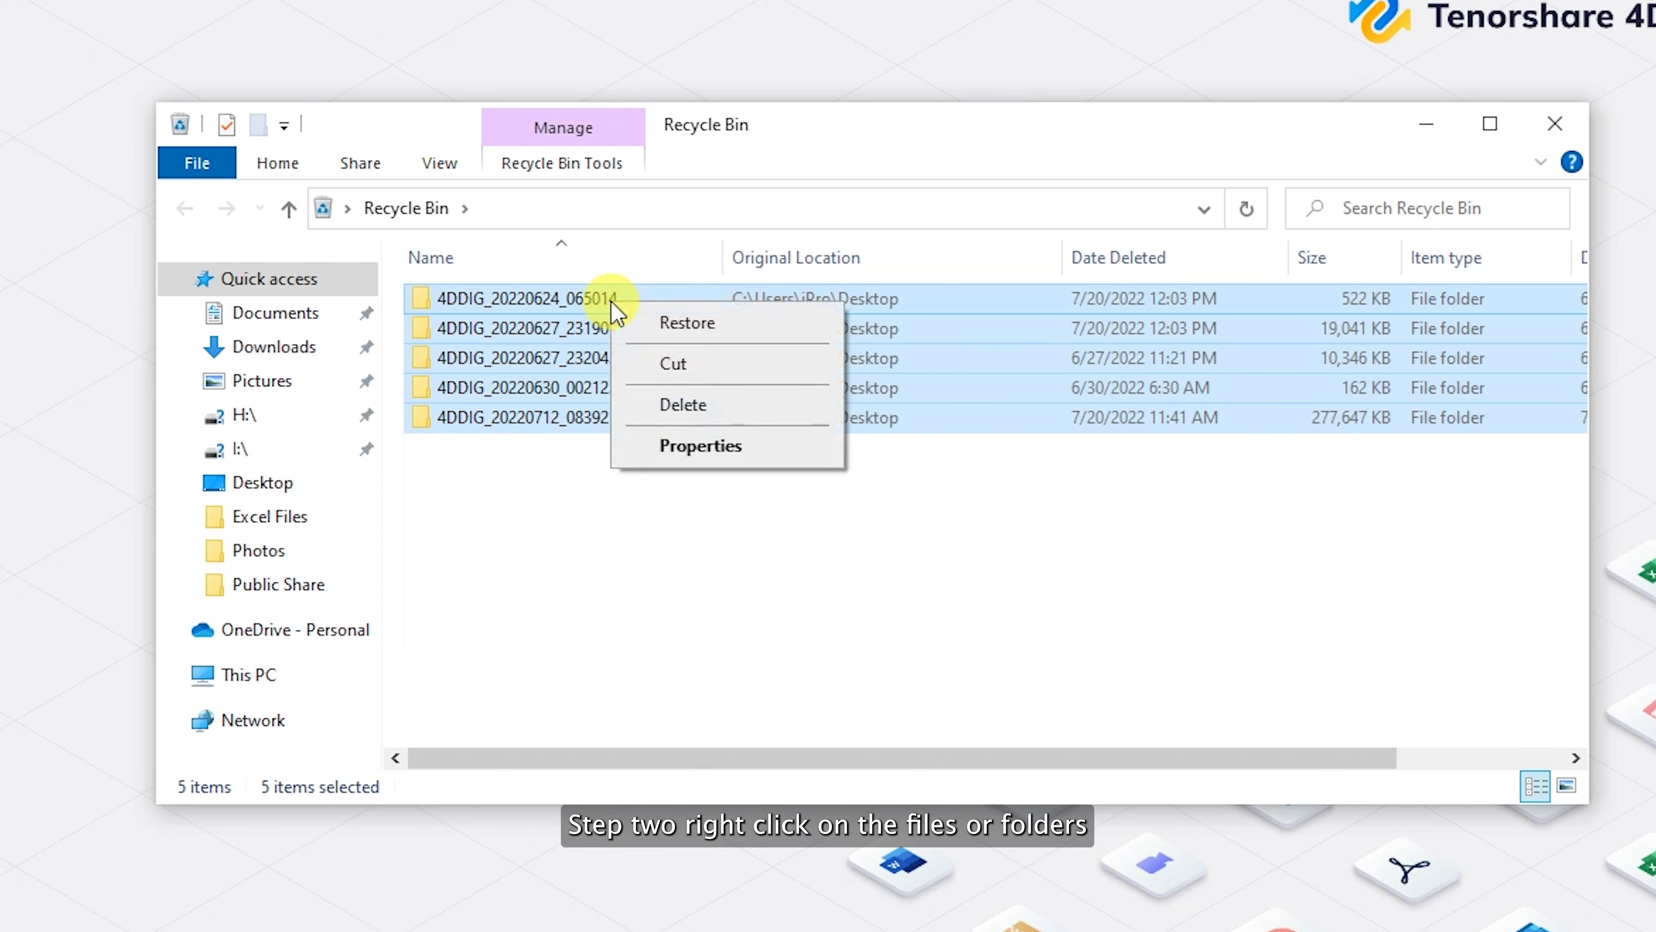
click(734, 323)
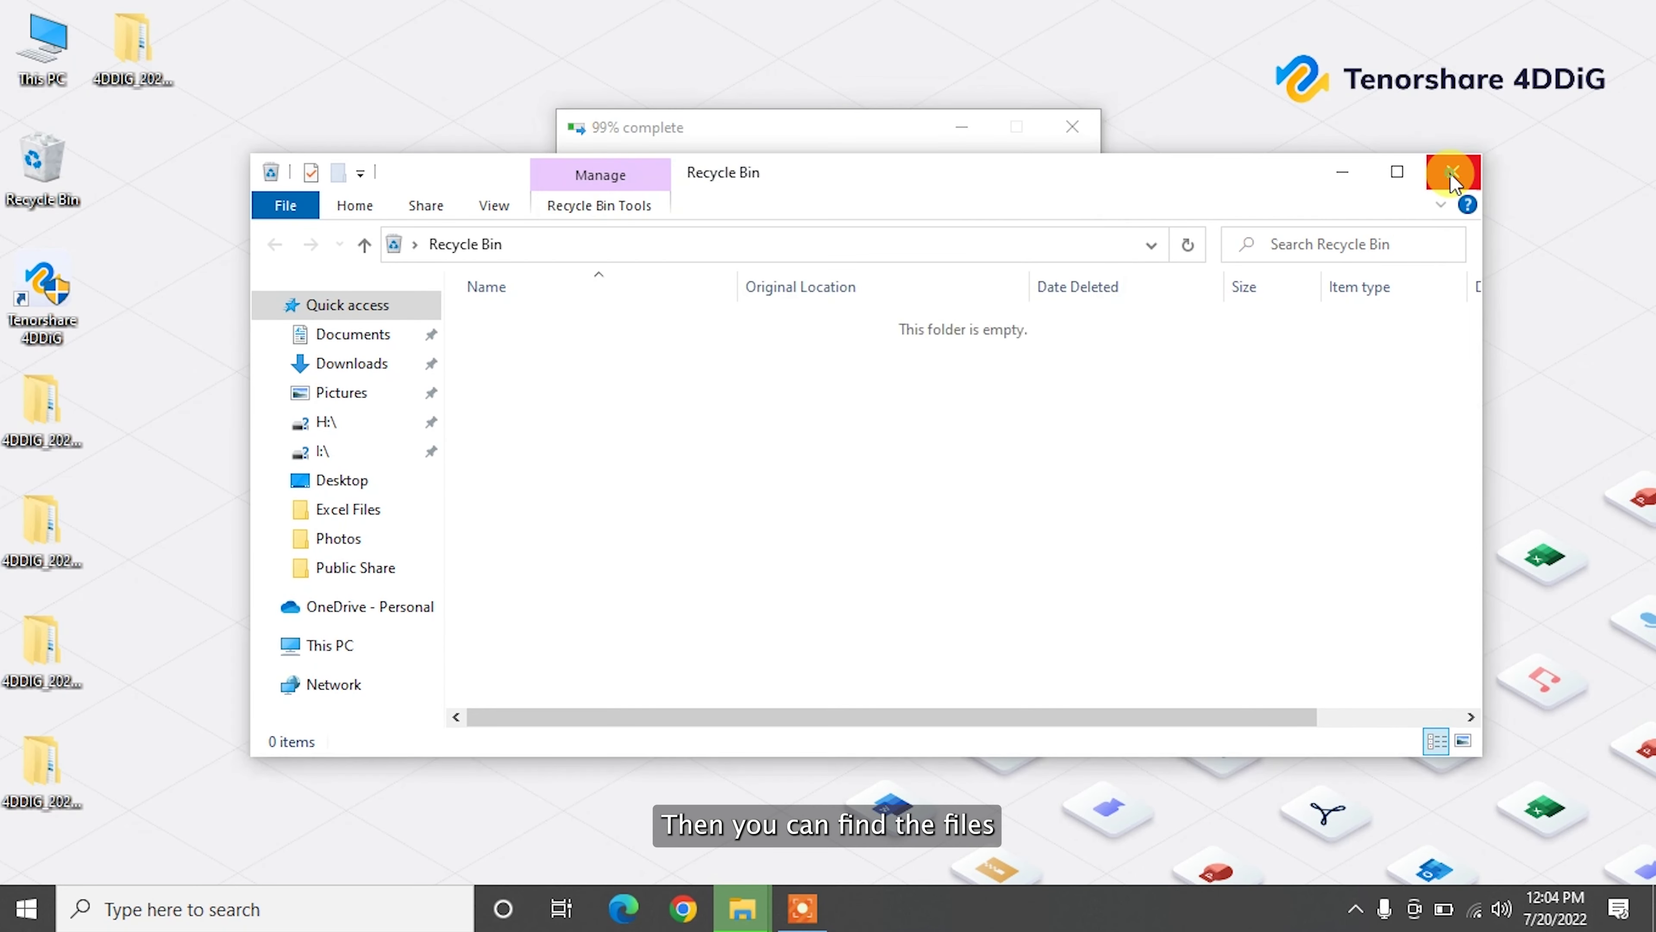
click(1450, 173)
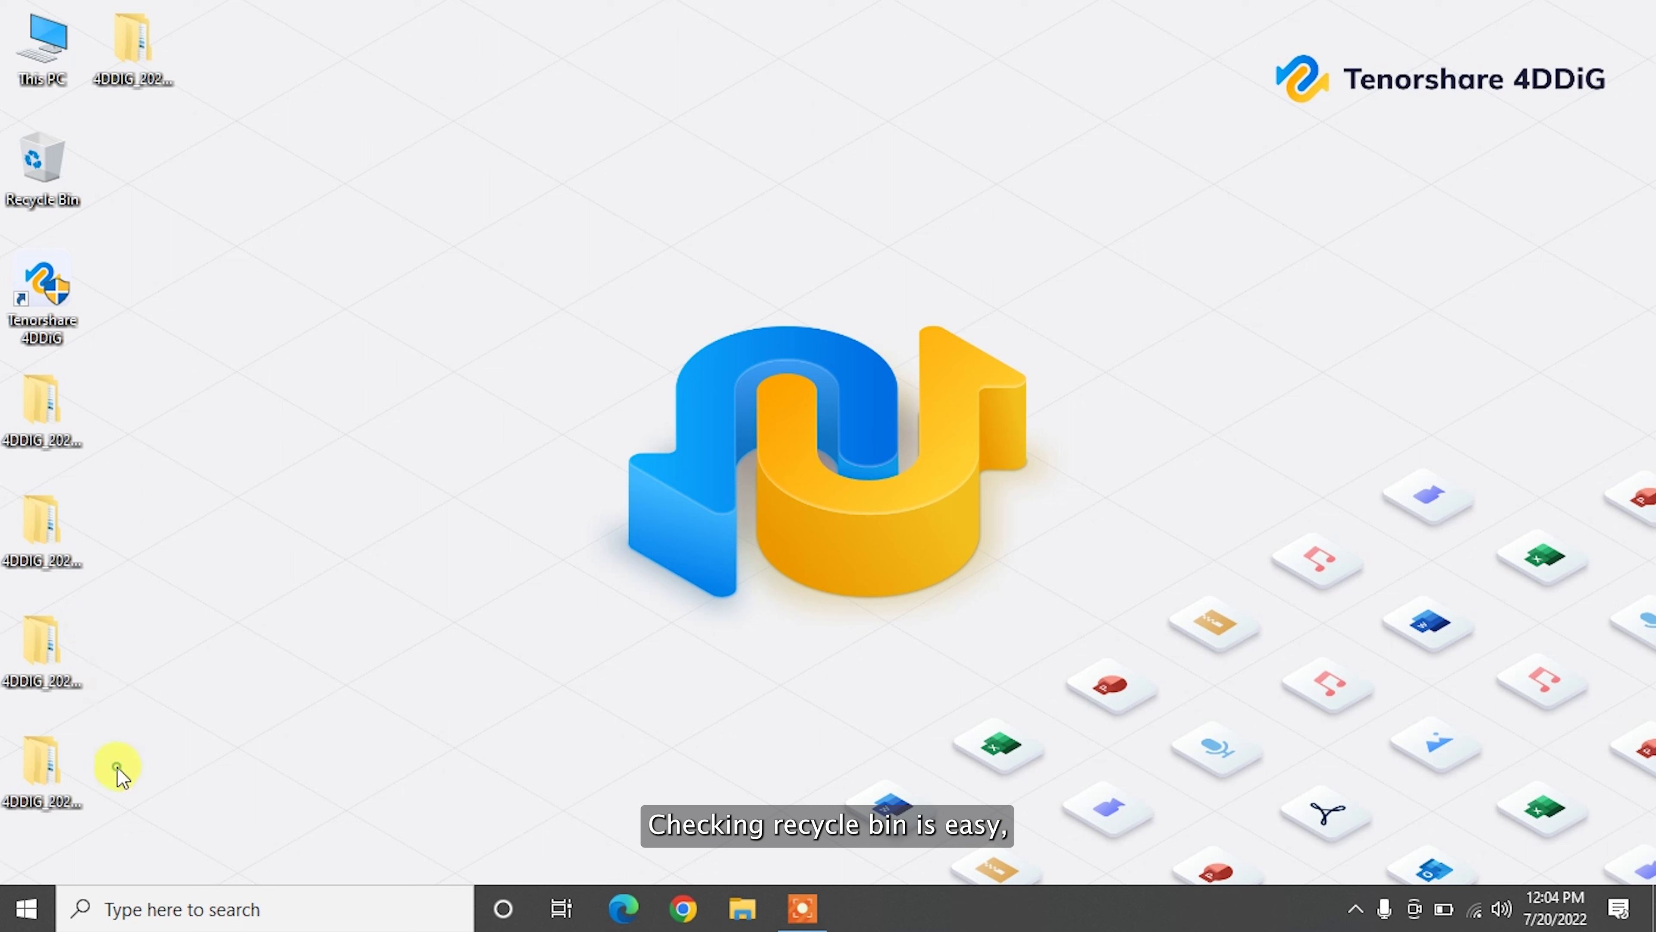
Step: Delete four 4DDIG folders and empty the Recycle Bin, leaving only the Word File folder
drag(117, 766, 119, 404)
key(Delete)
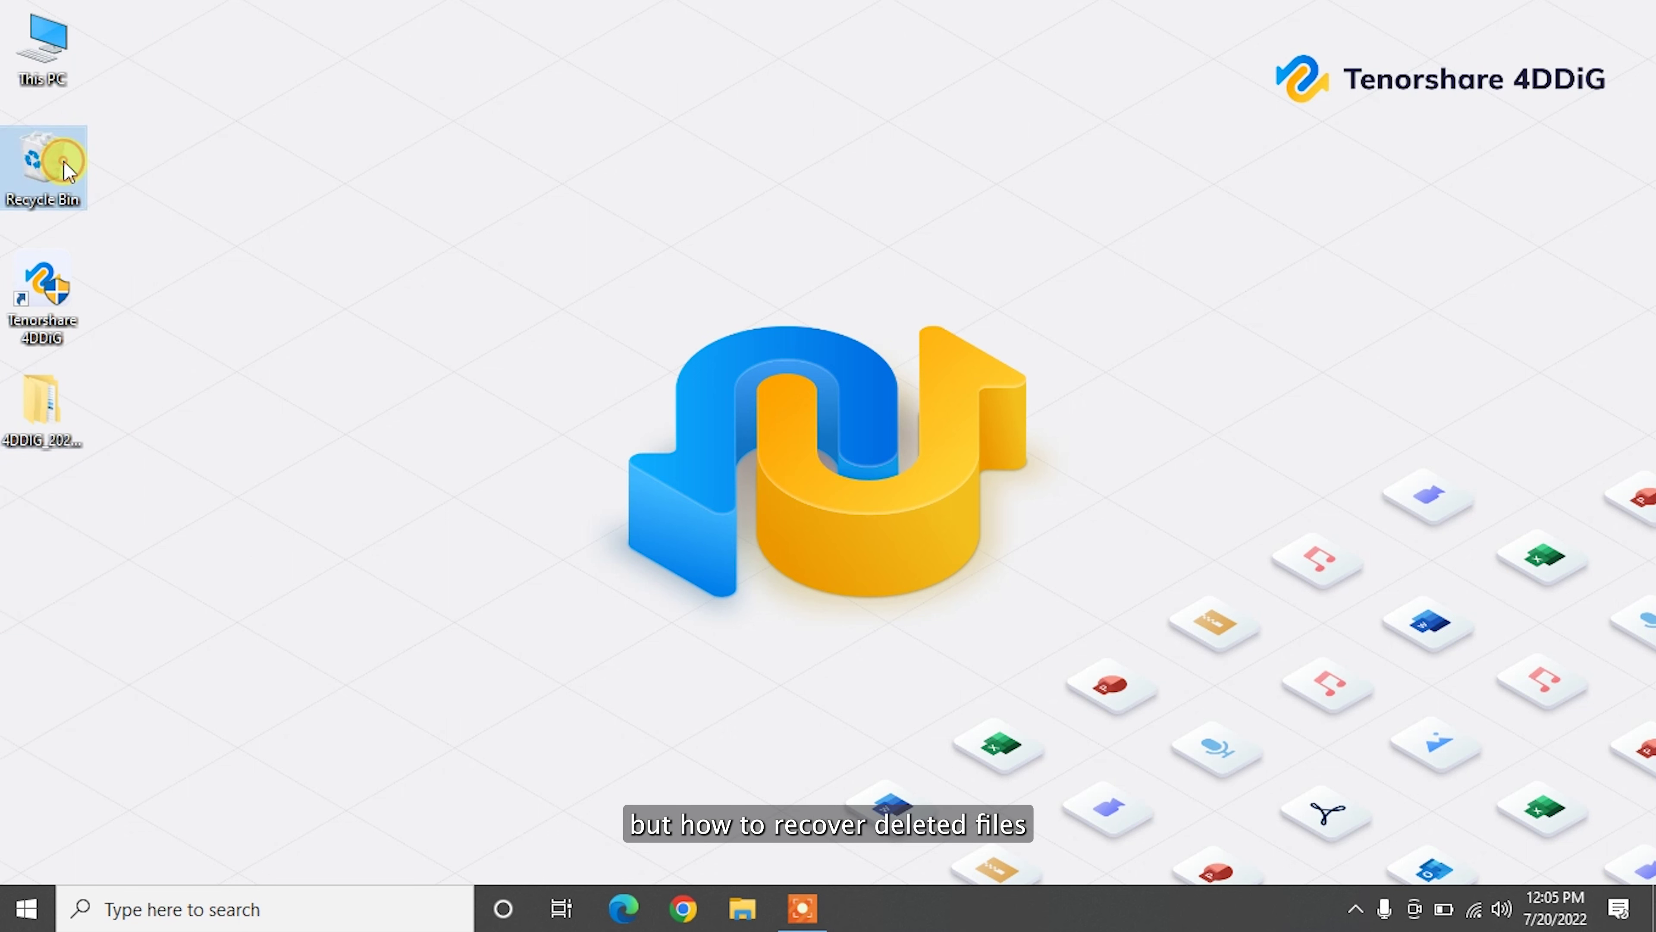
right_click(64, 160)
click(190, 208)
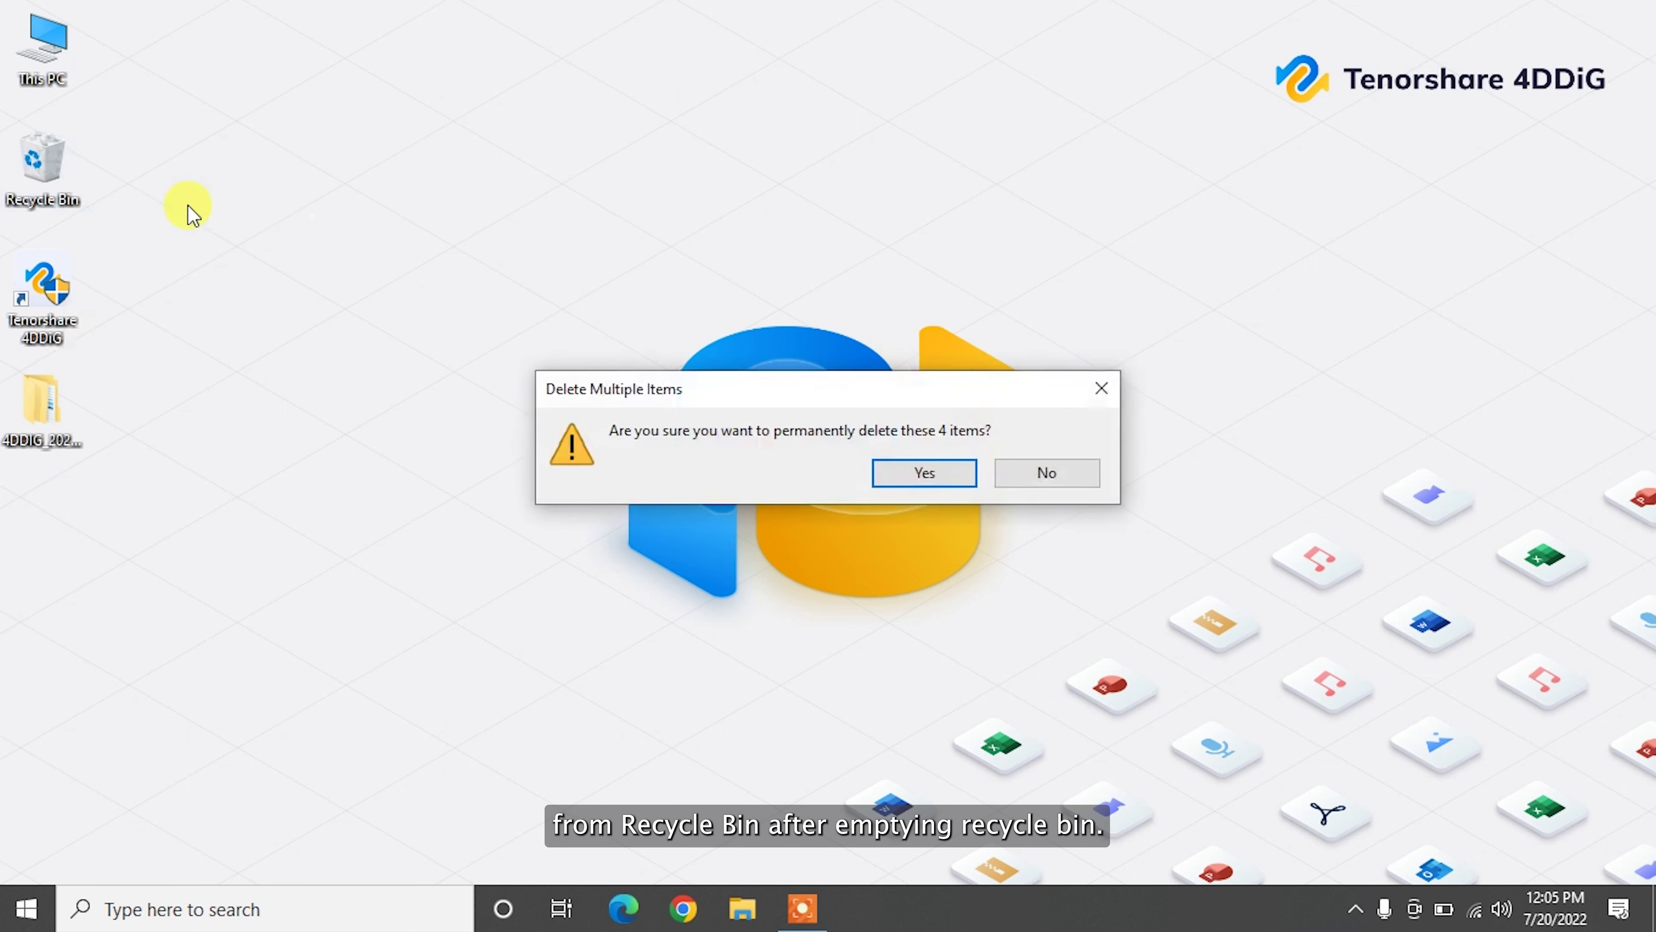
click(928, 470)
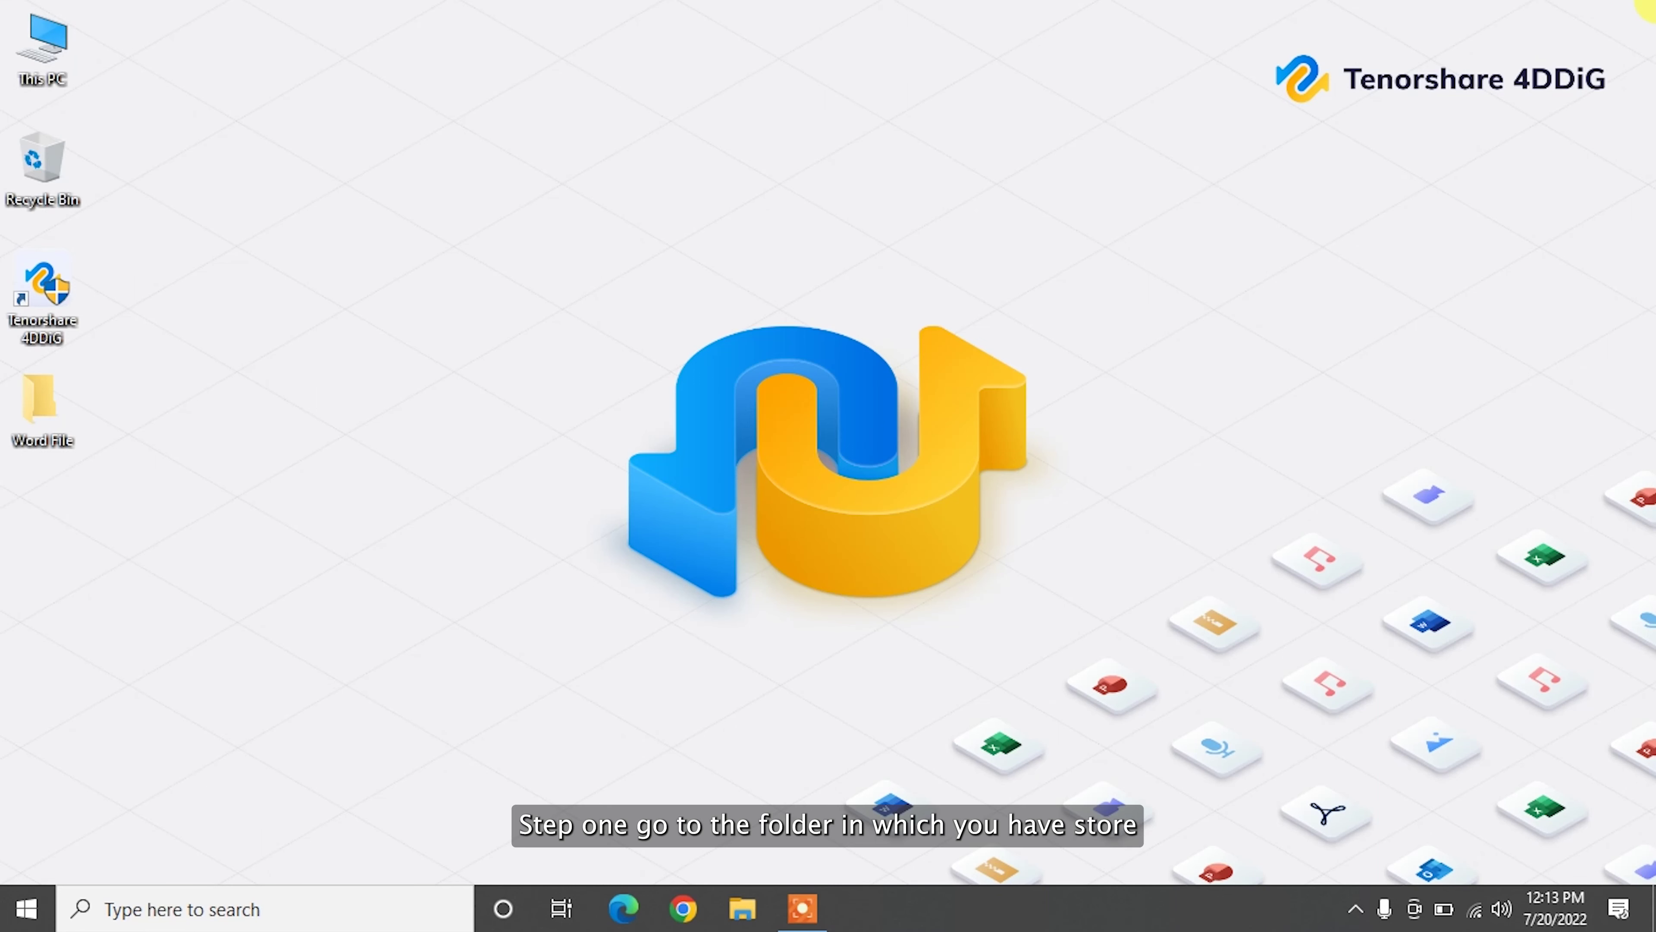
Step: Restore the three Word documents into Word File from its previous File History version (8 of 9)
double_click(77, 396)
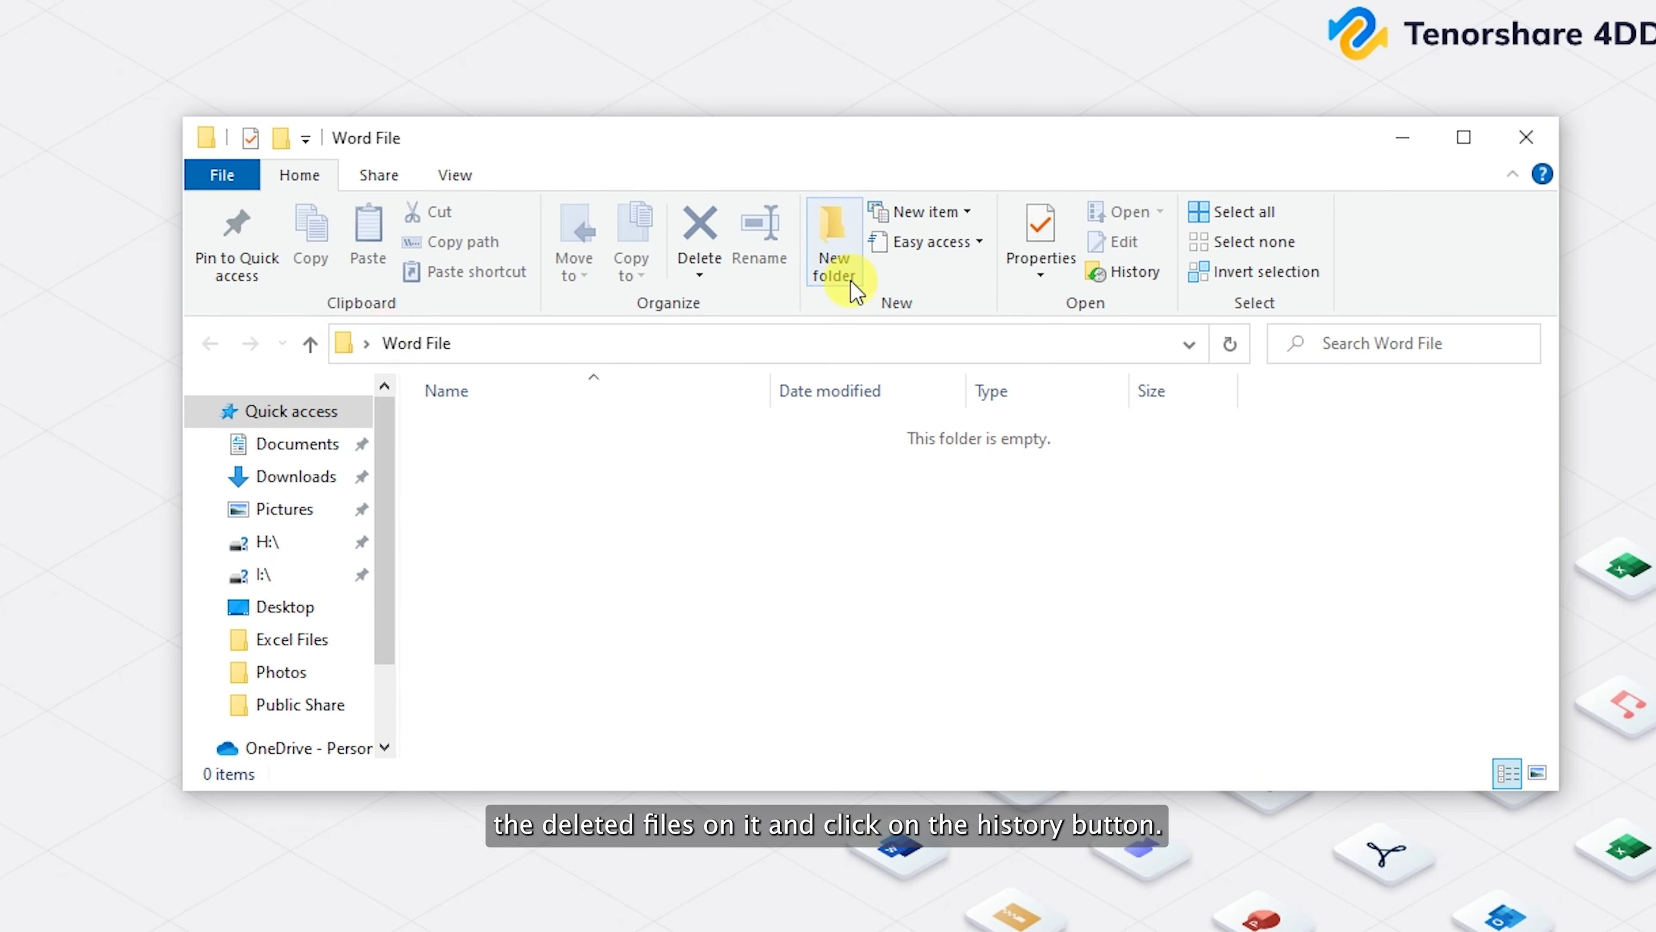
click(1131, 284)
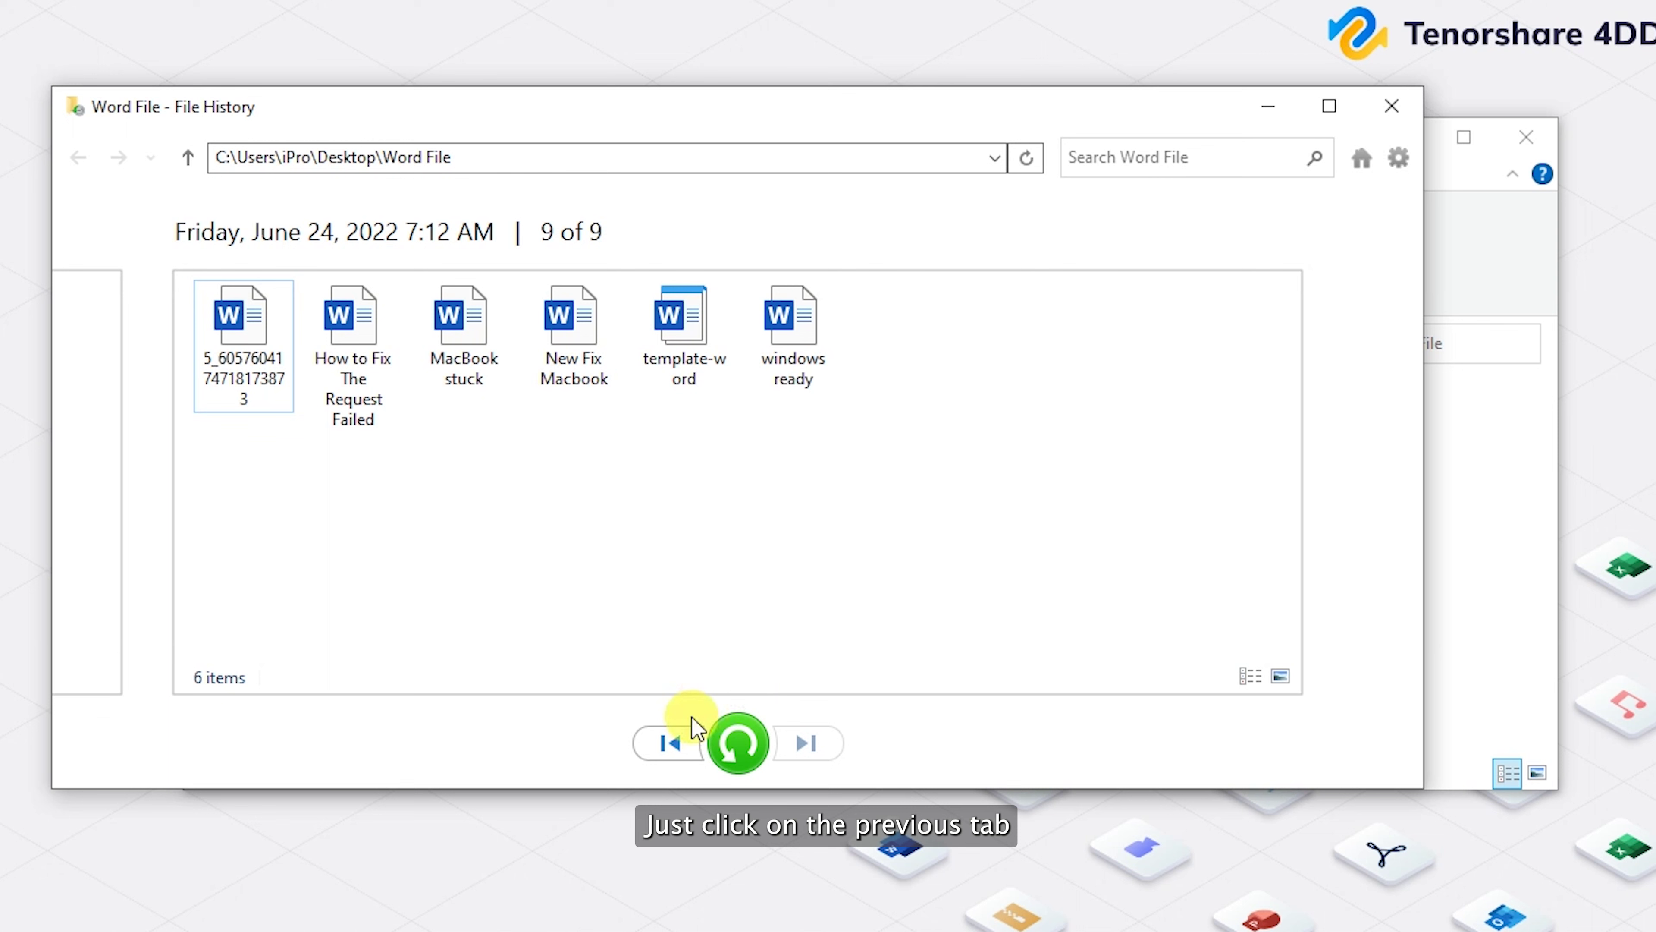
click(664, 748)
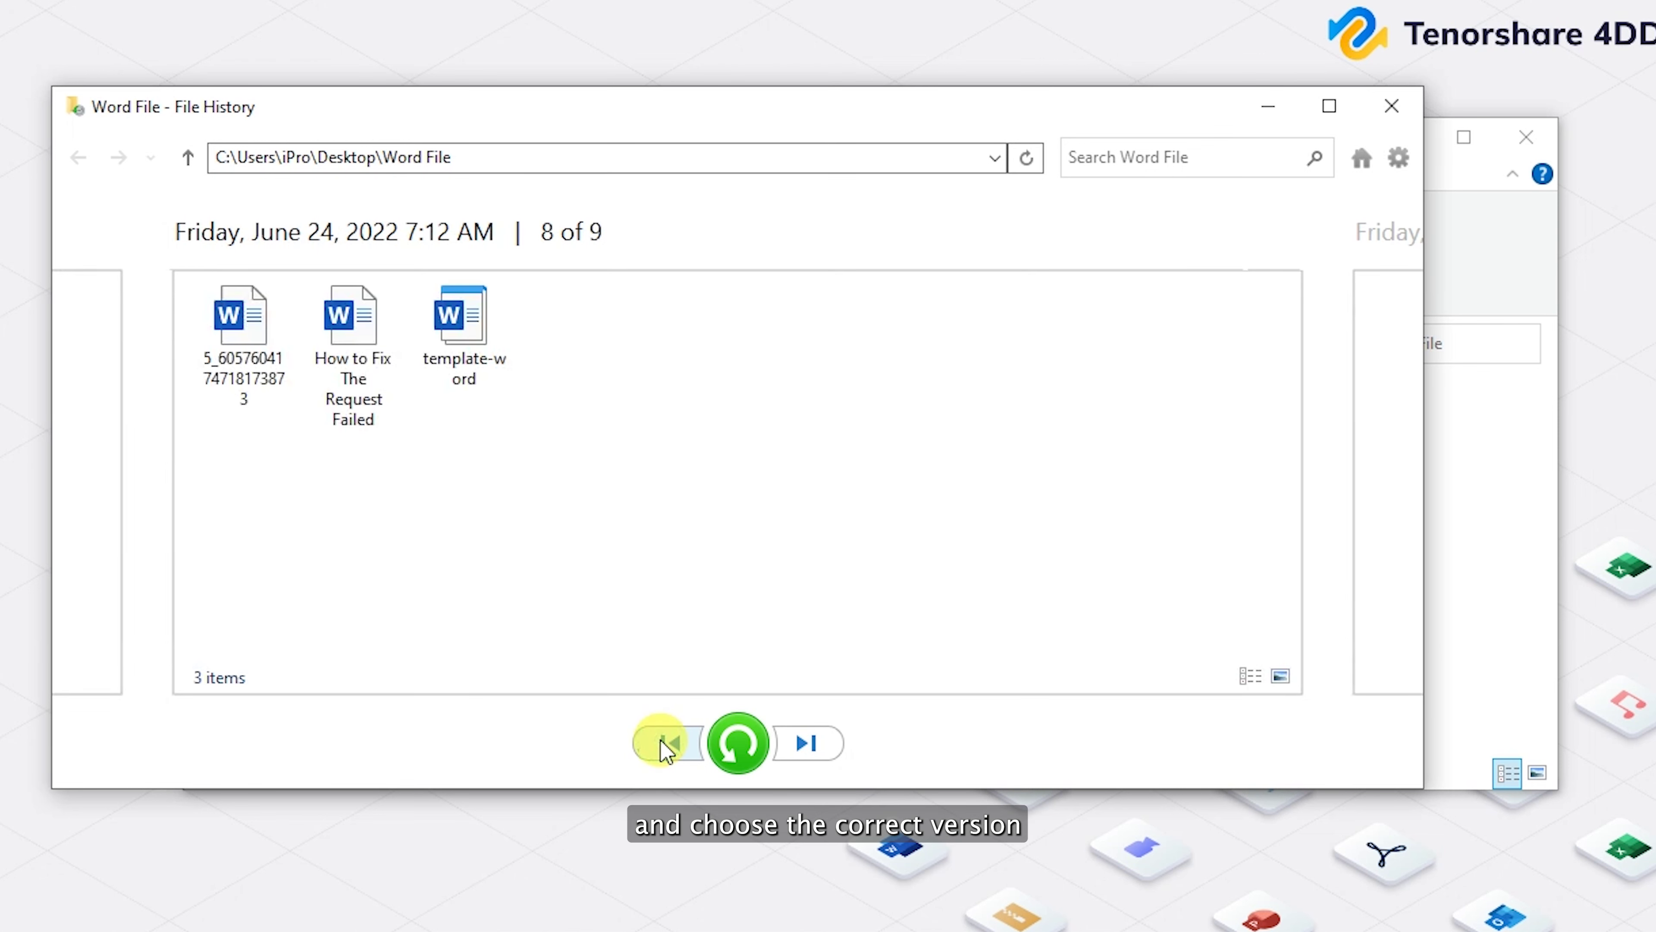
drag(518, 435, 259, 325)
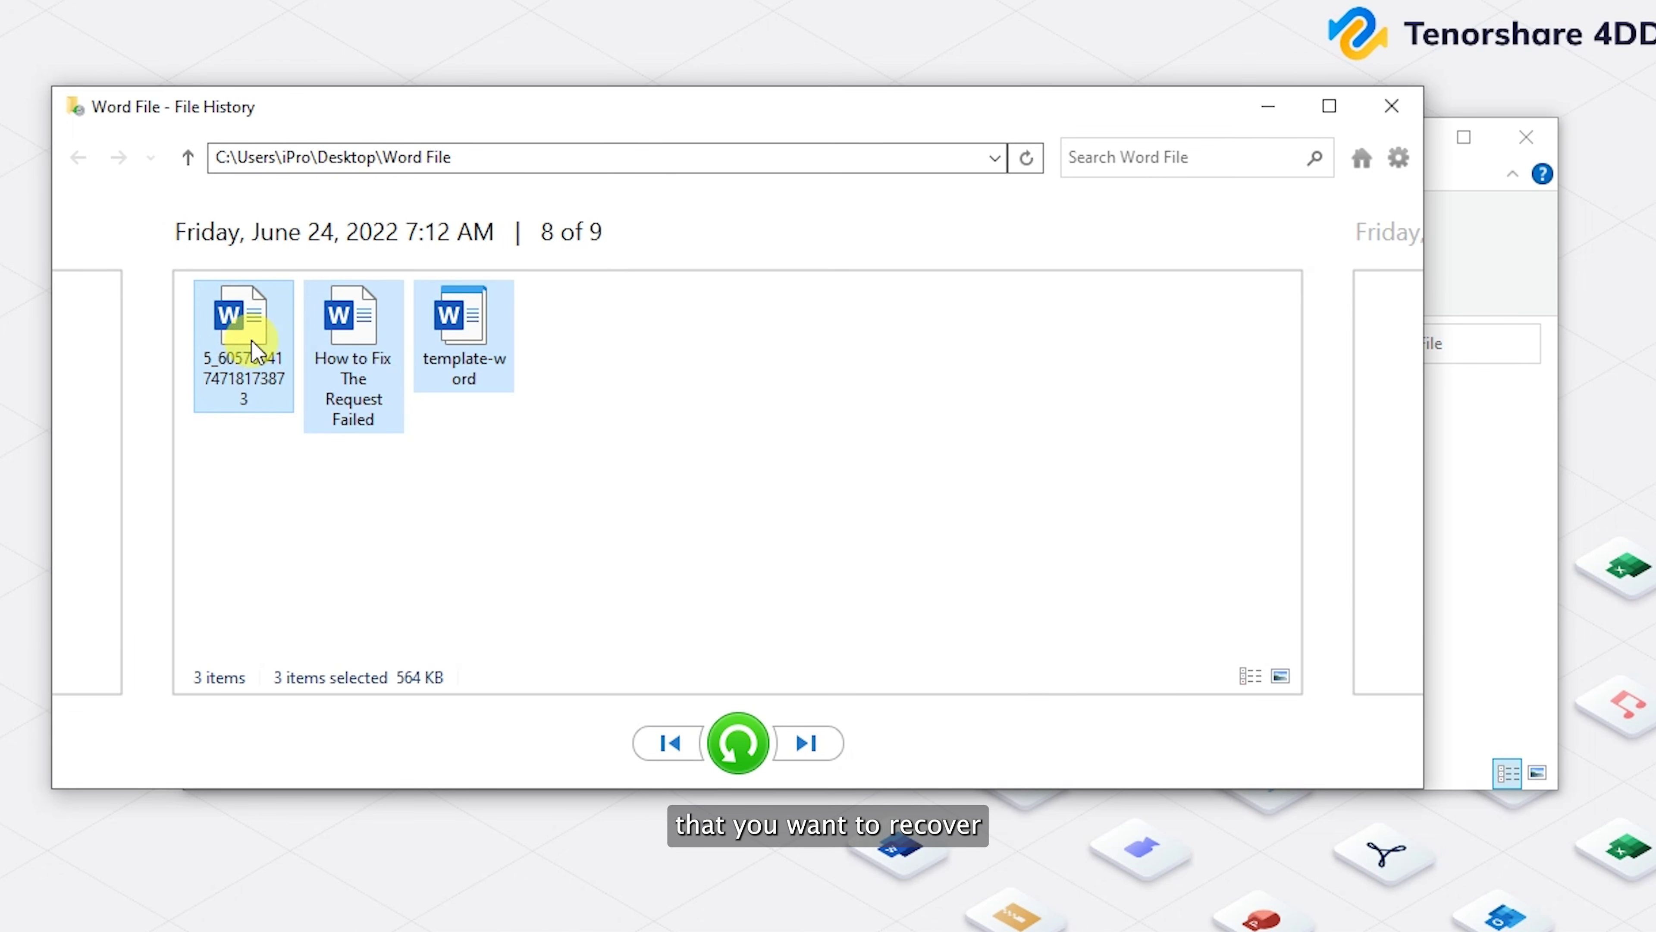
click(735, 744)
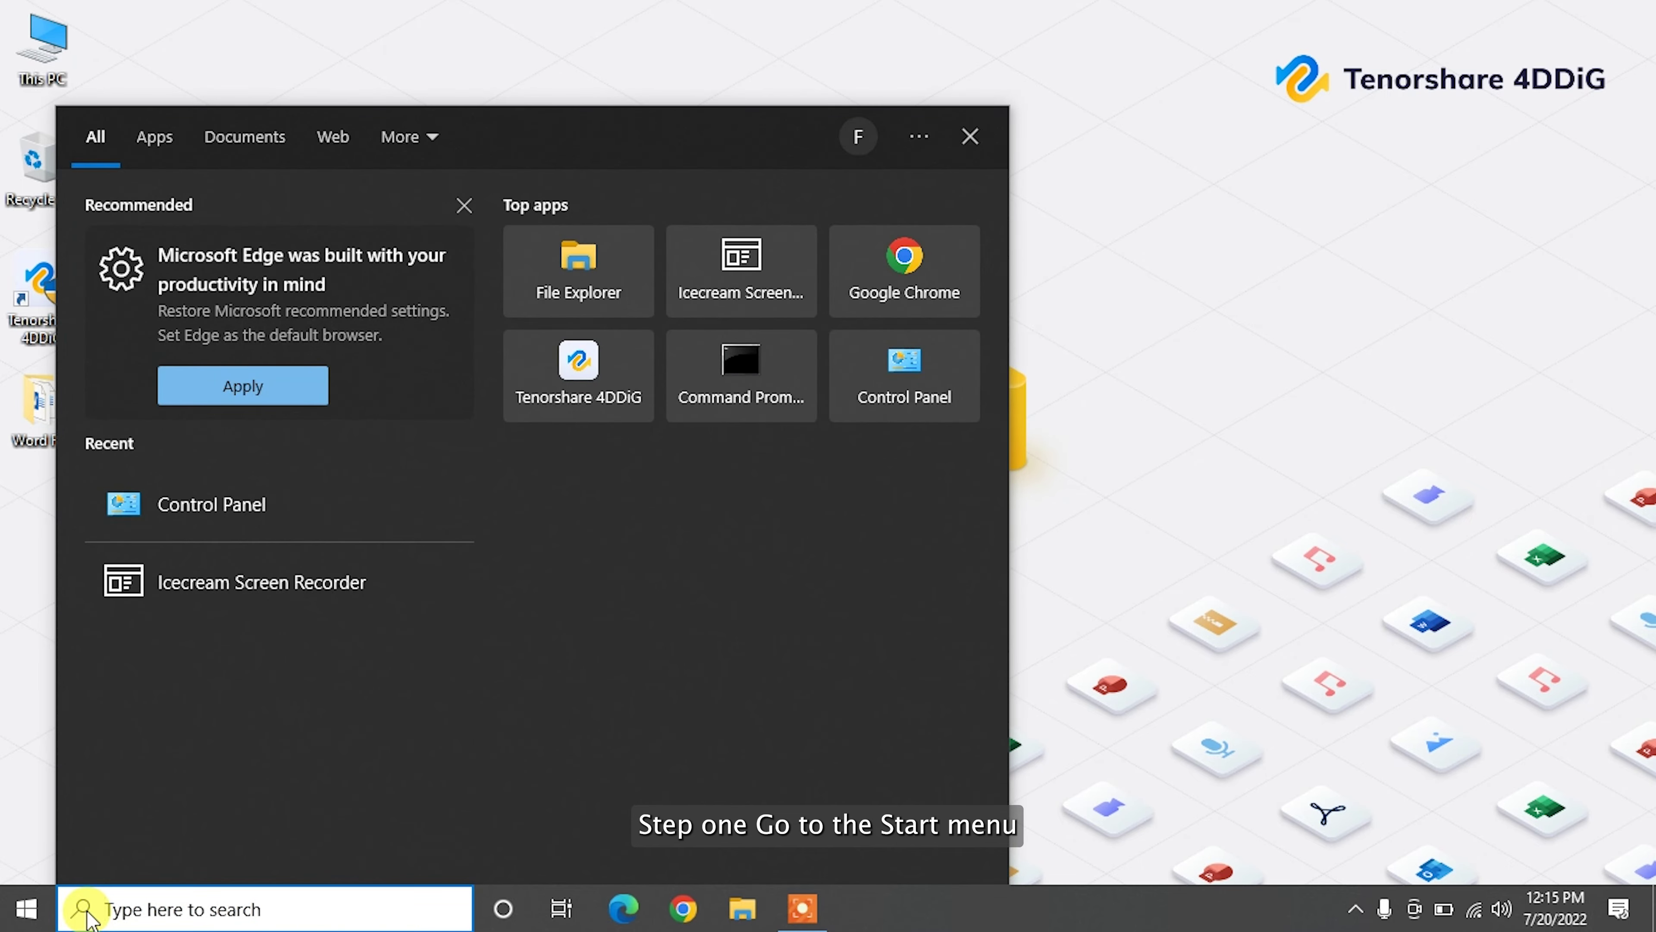
Step: In Control Panel's Backup and Restore (Windows 7), choose Restore my files and browse for folders
text(control)
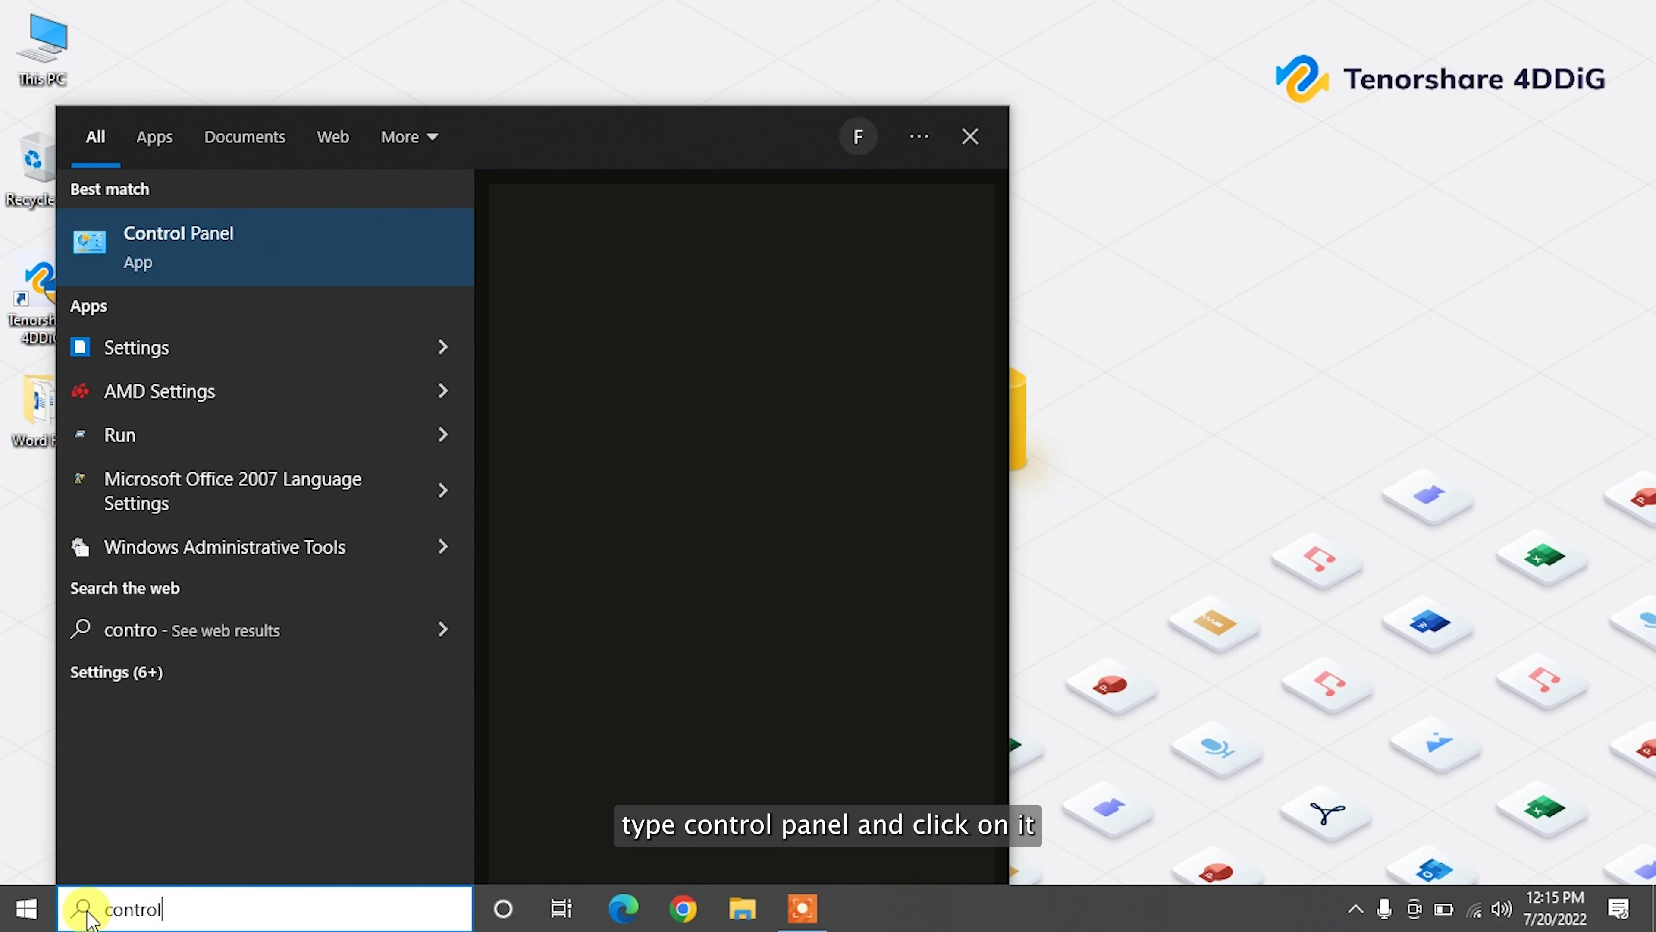
key(Return)
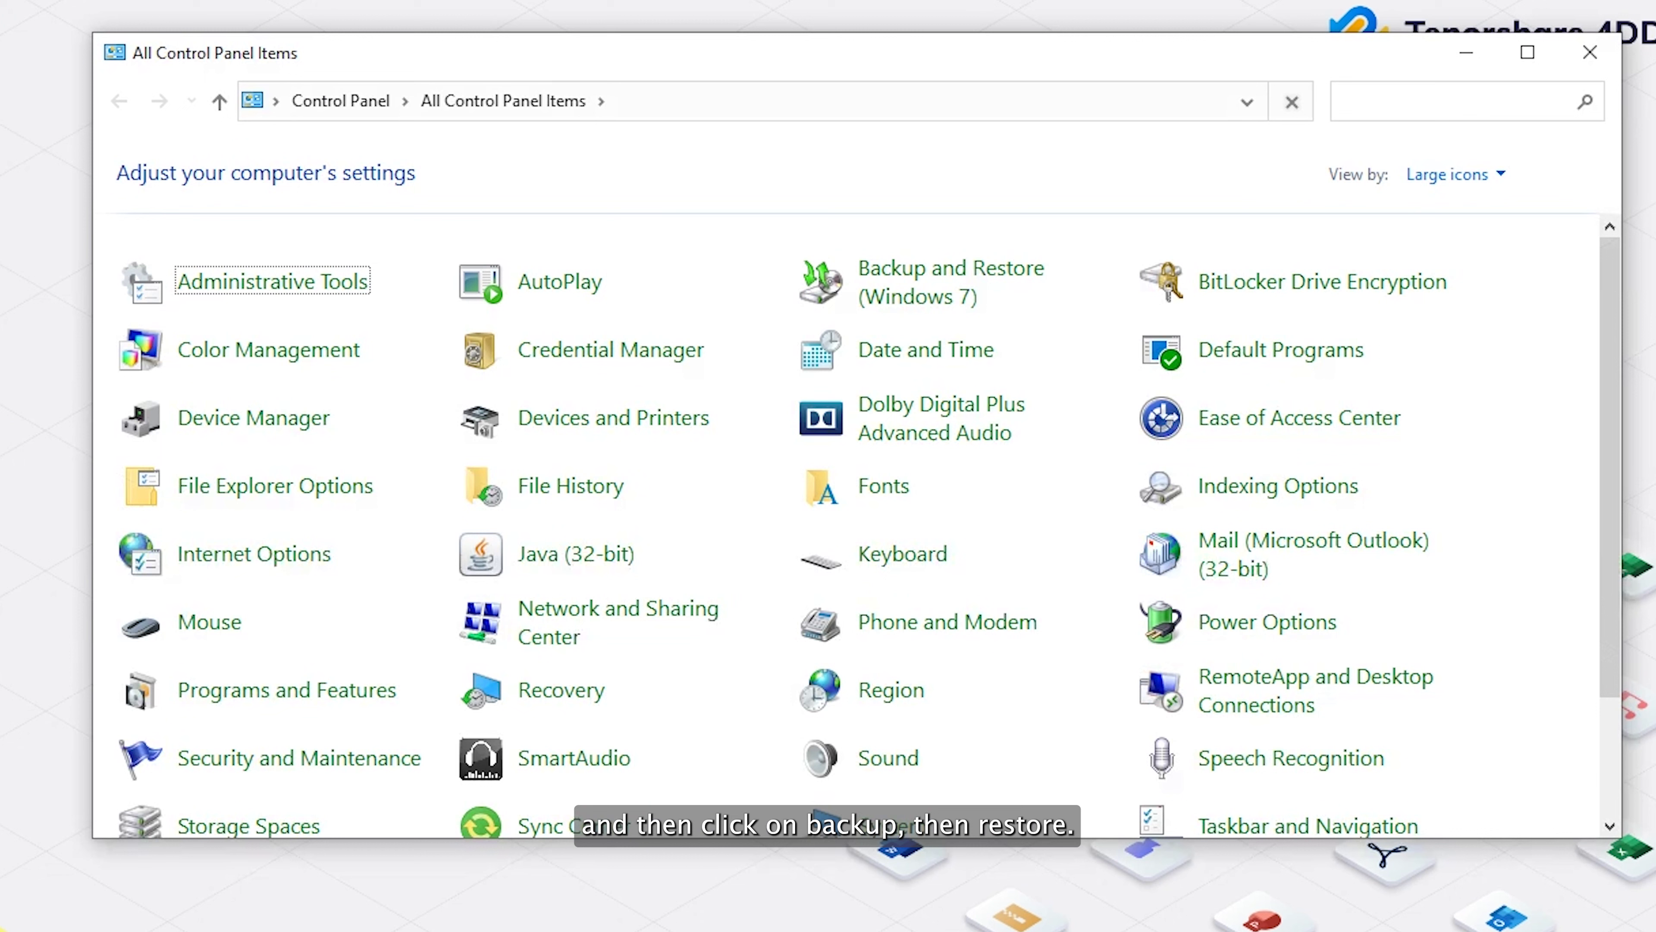
click(929, 295)
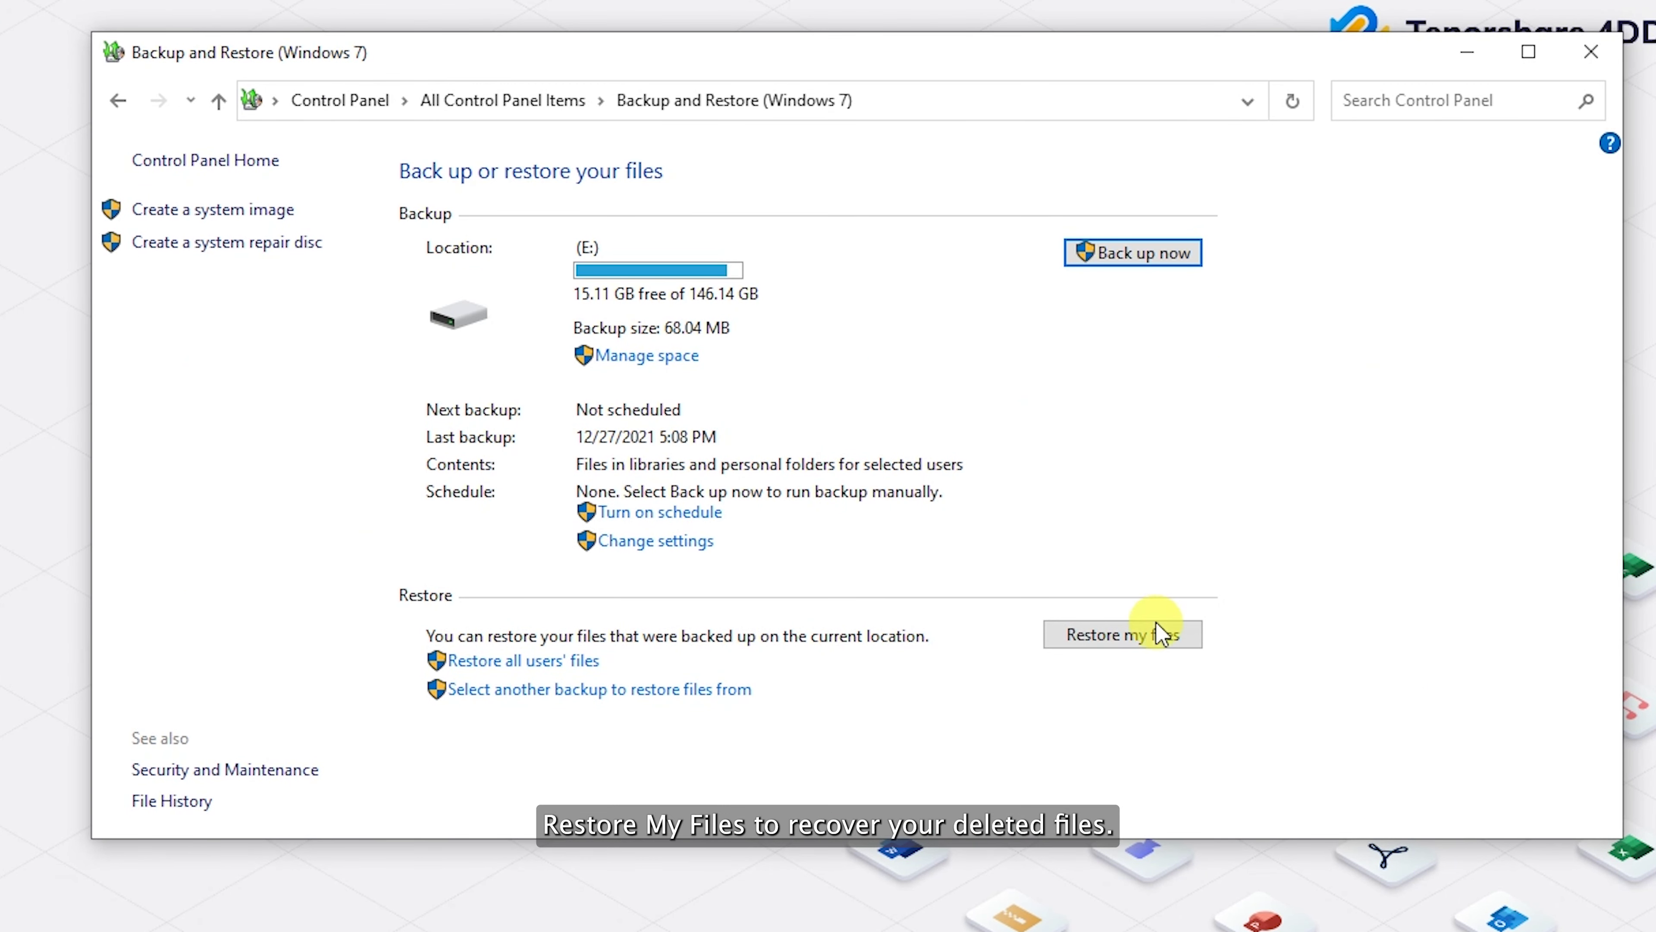
click(1140, 648)
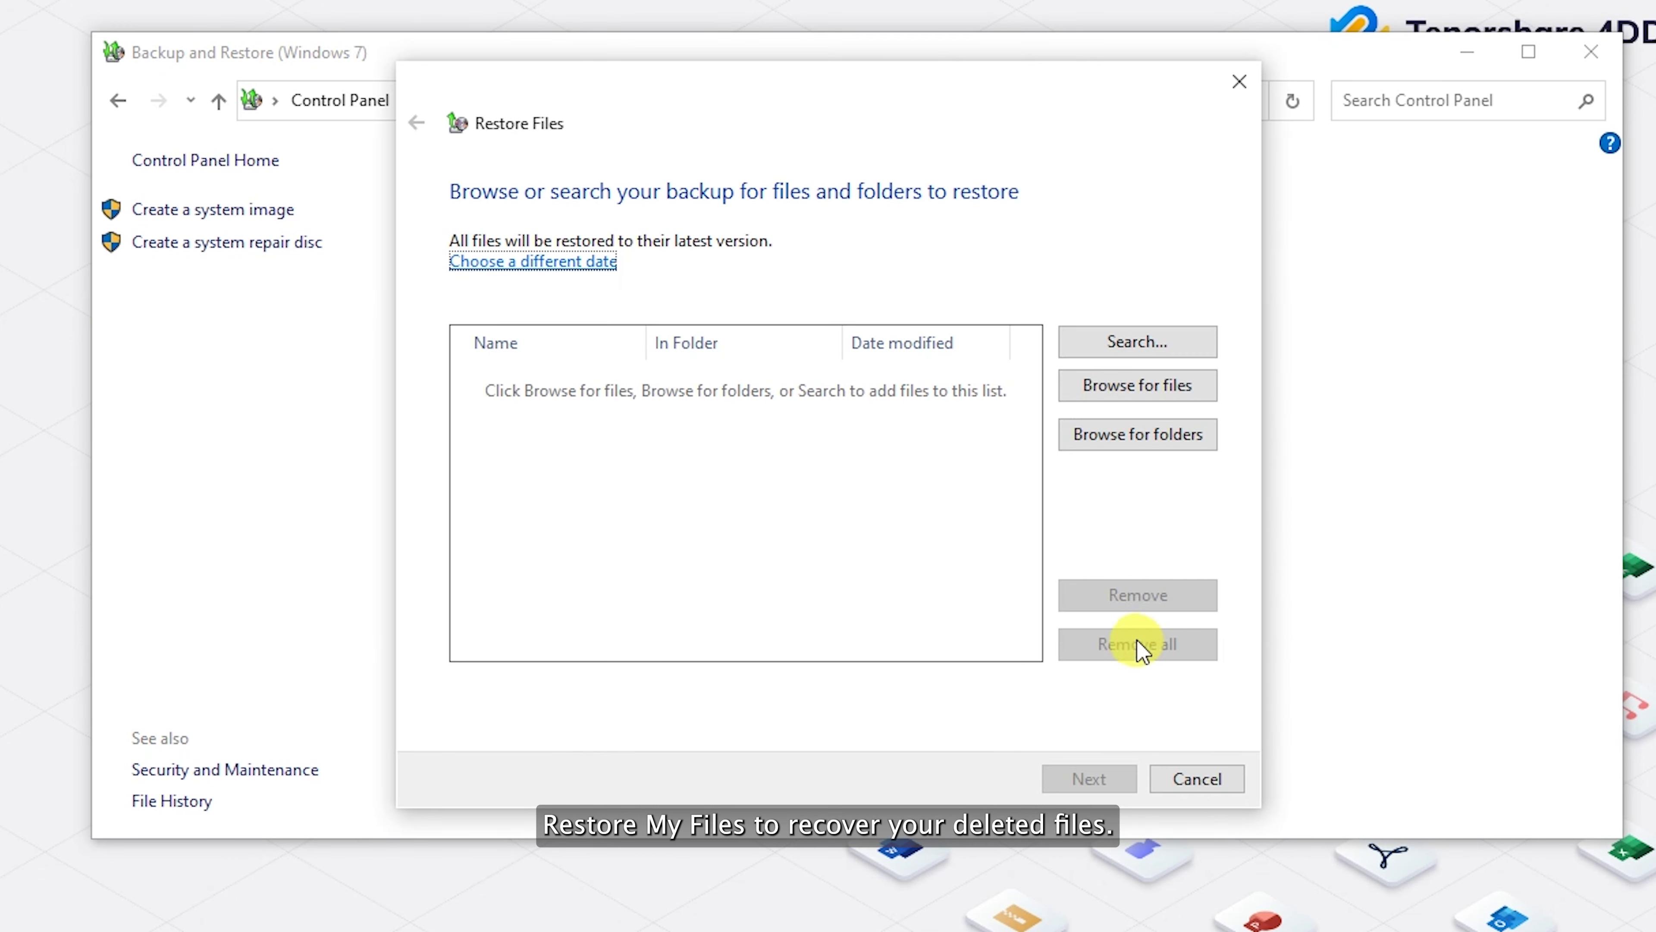
click(1159, 431)
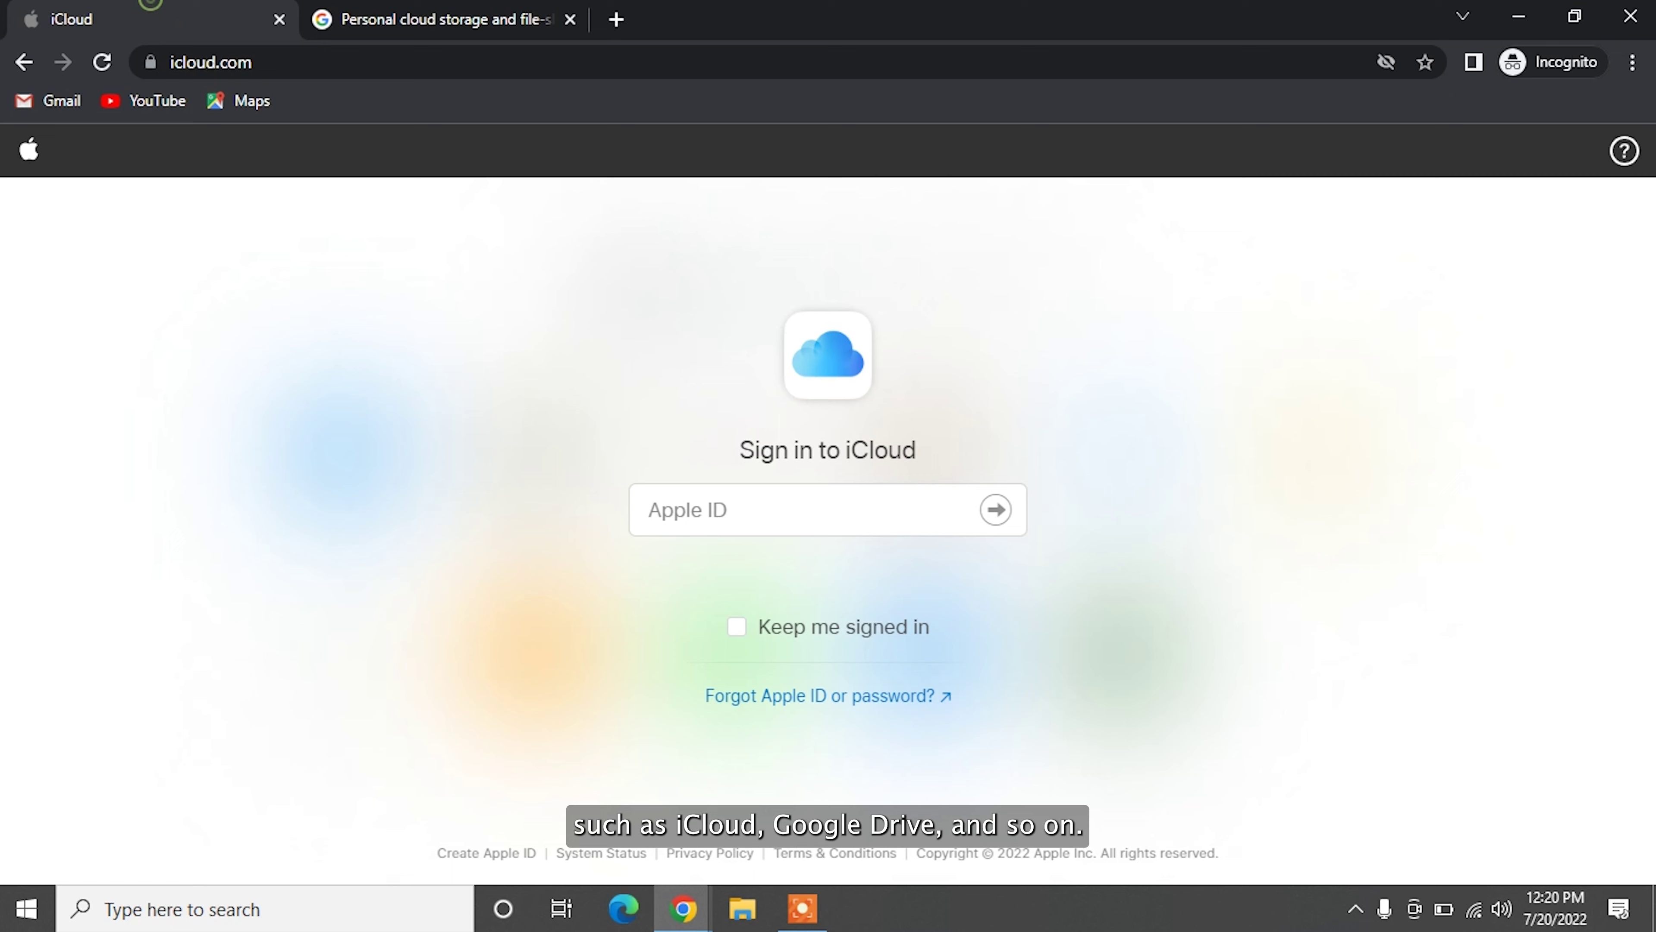
Step: Return to the iCloud sign-in tab and enter the account's Apple ID and password
click(441, 9)
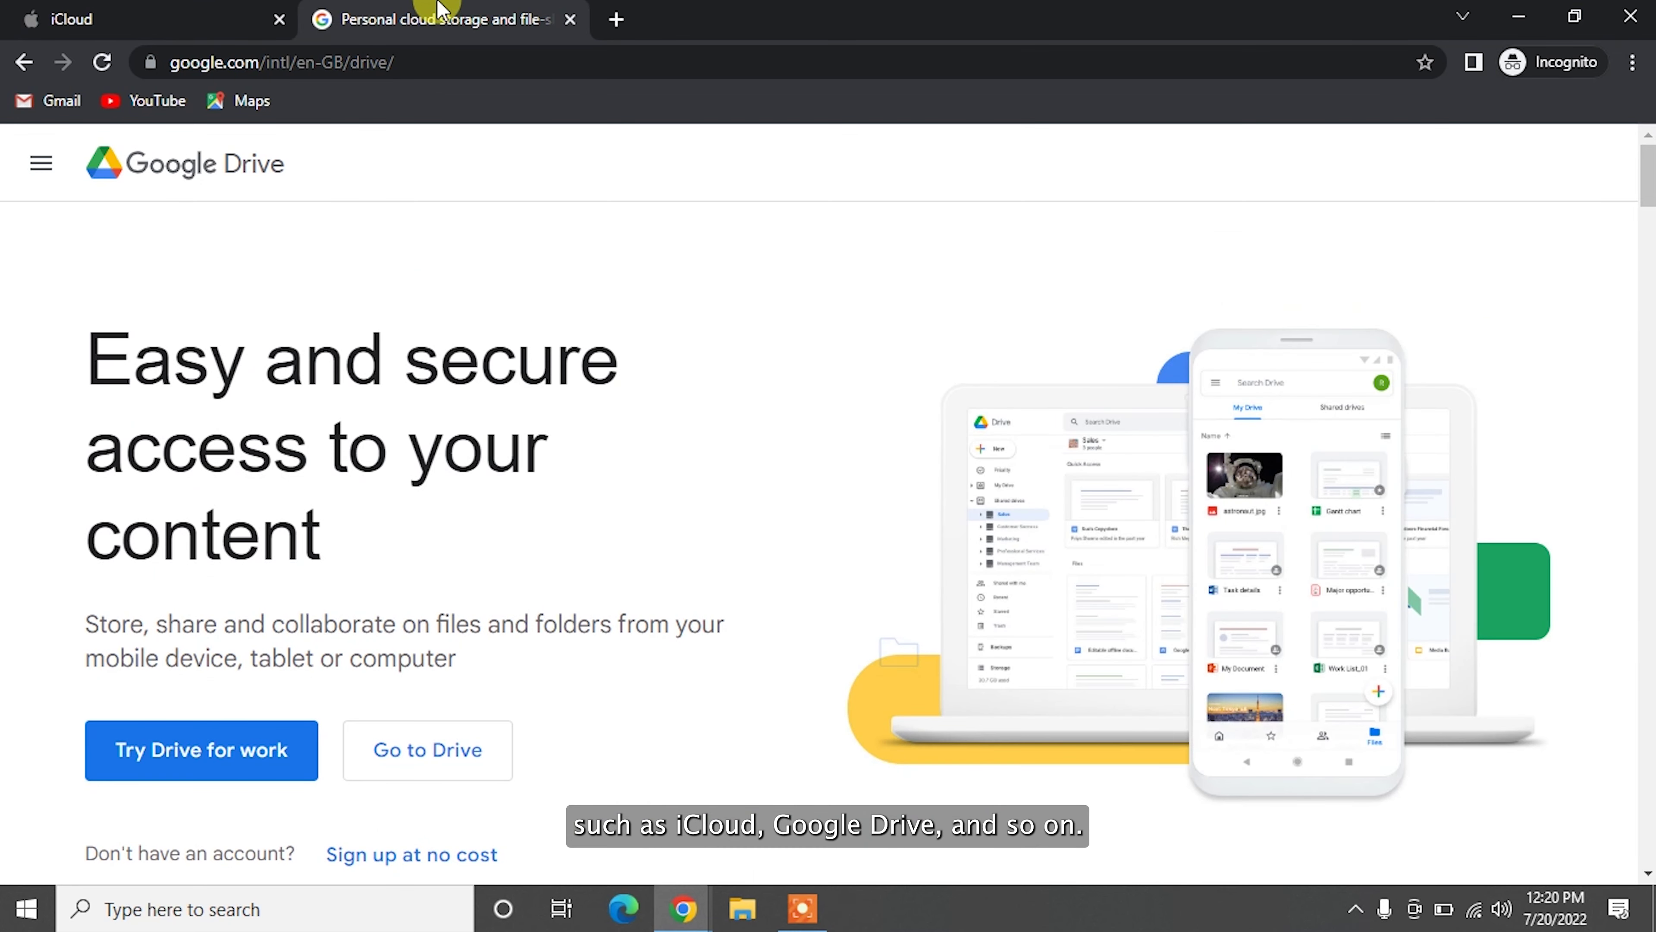
click(163, 14)
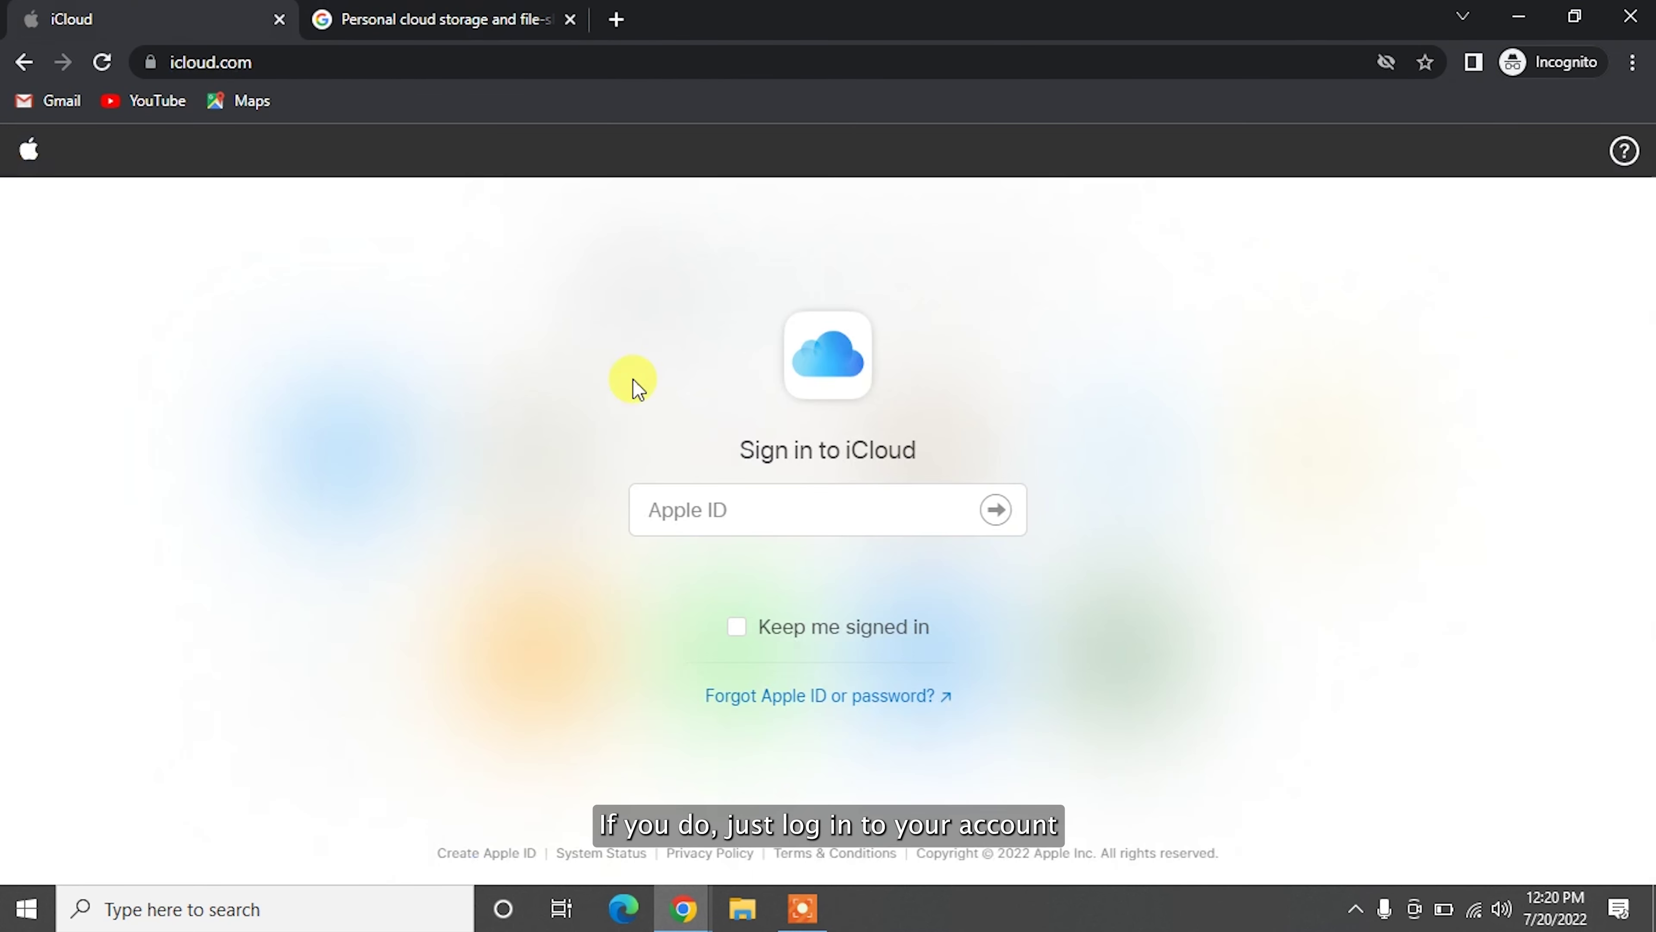
click(735, 513)
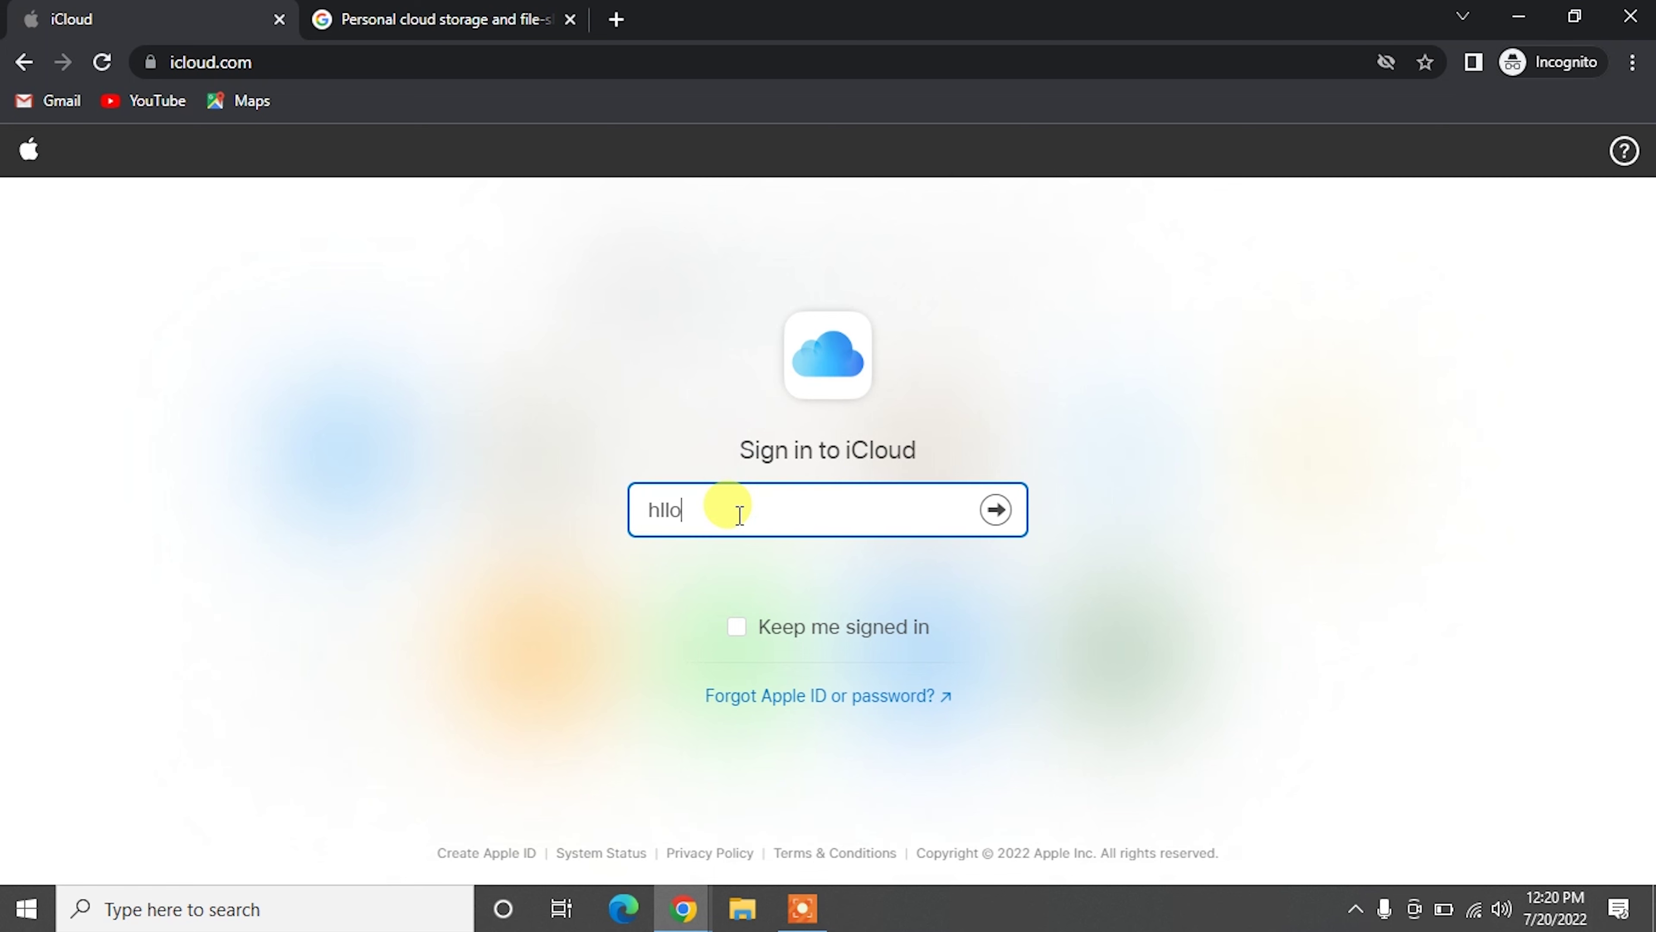
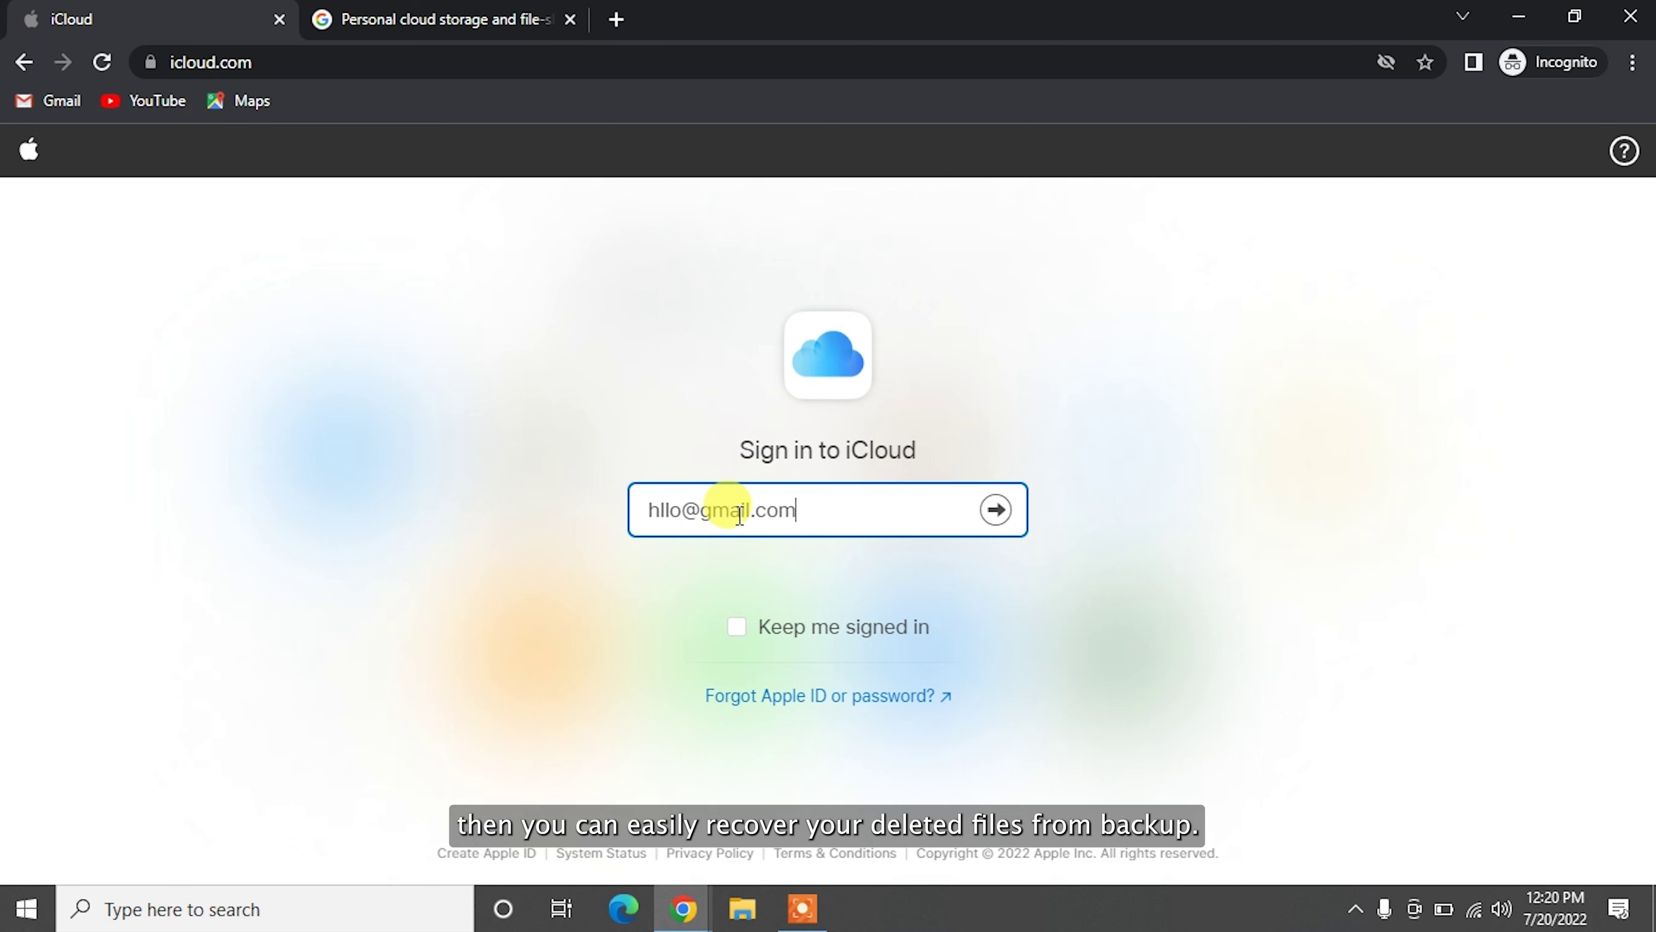
key(Return)
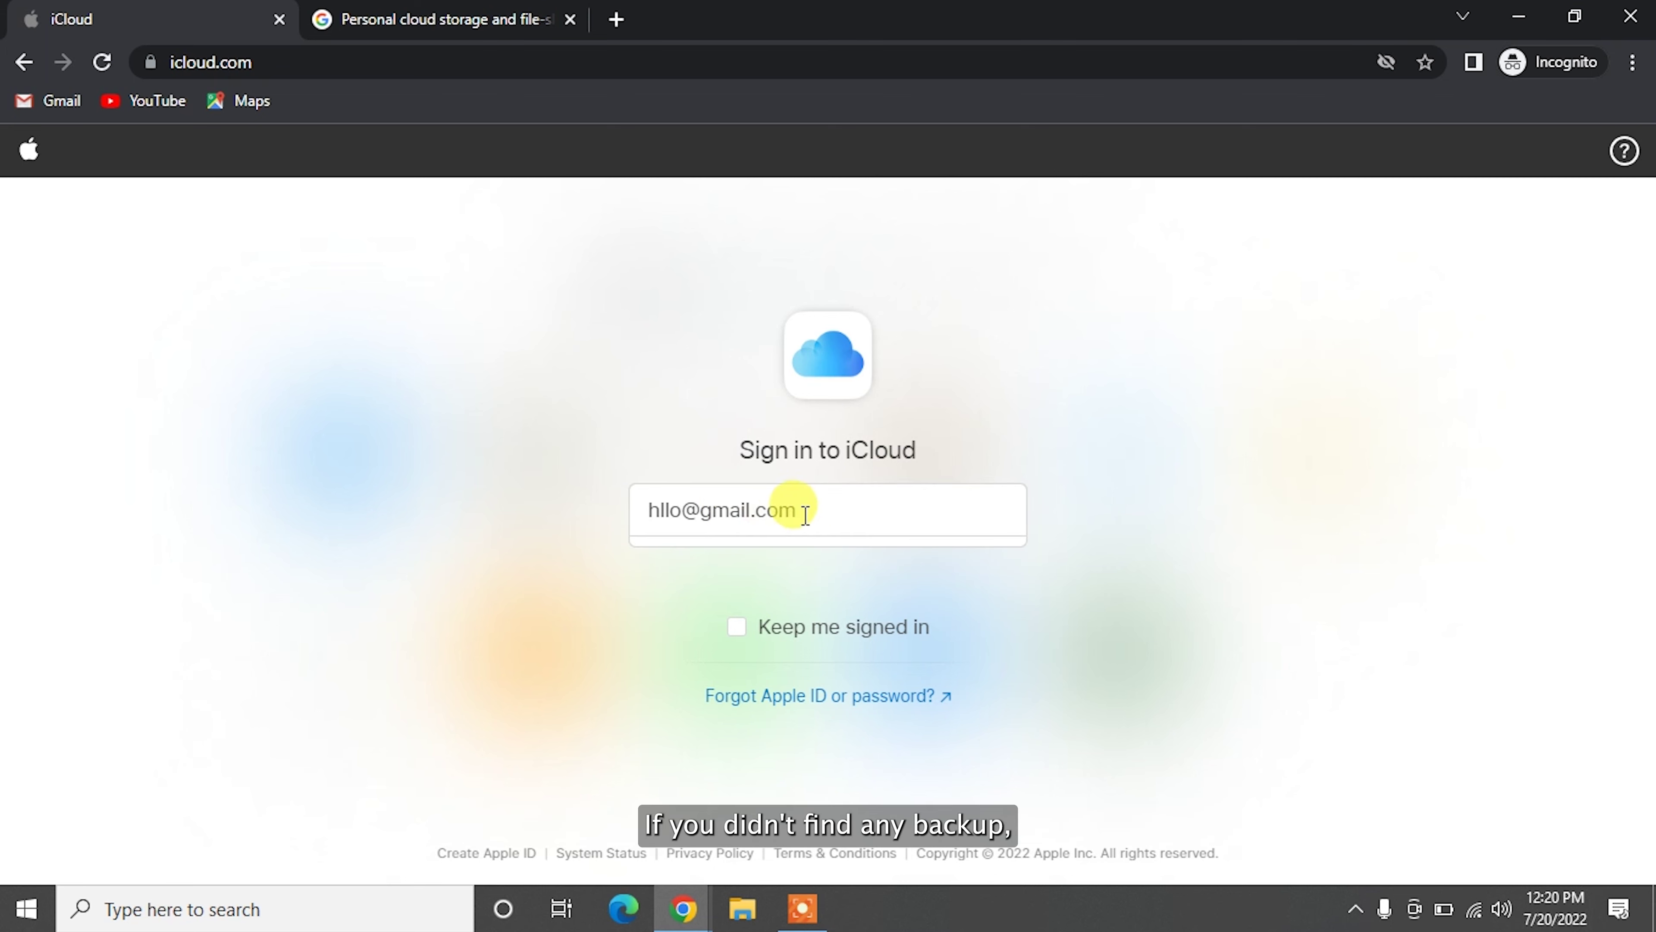
text(********)
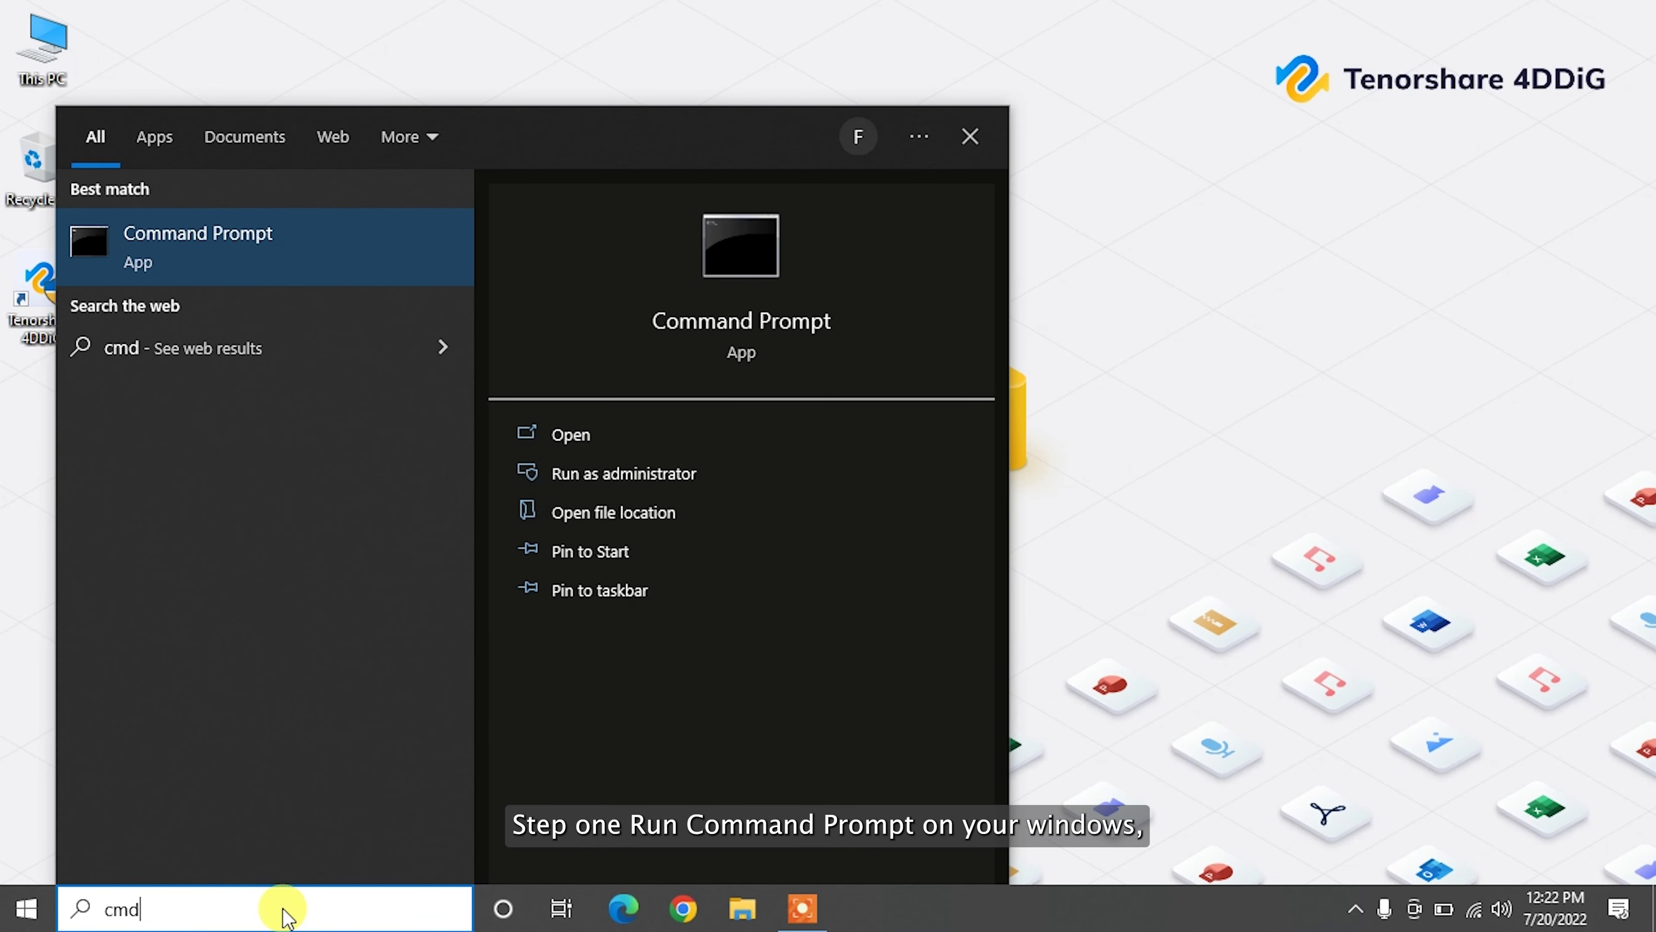
Step: Run chkdsk D: /f in Command Prompt to check drive D for errors
text(c)
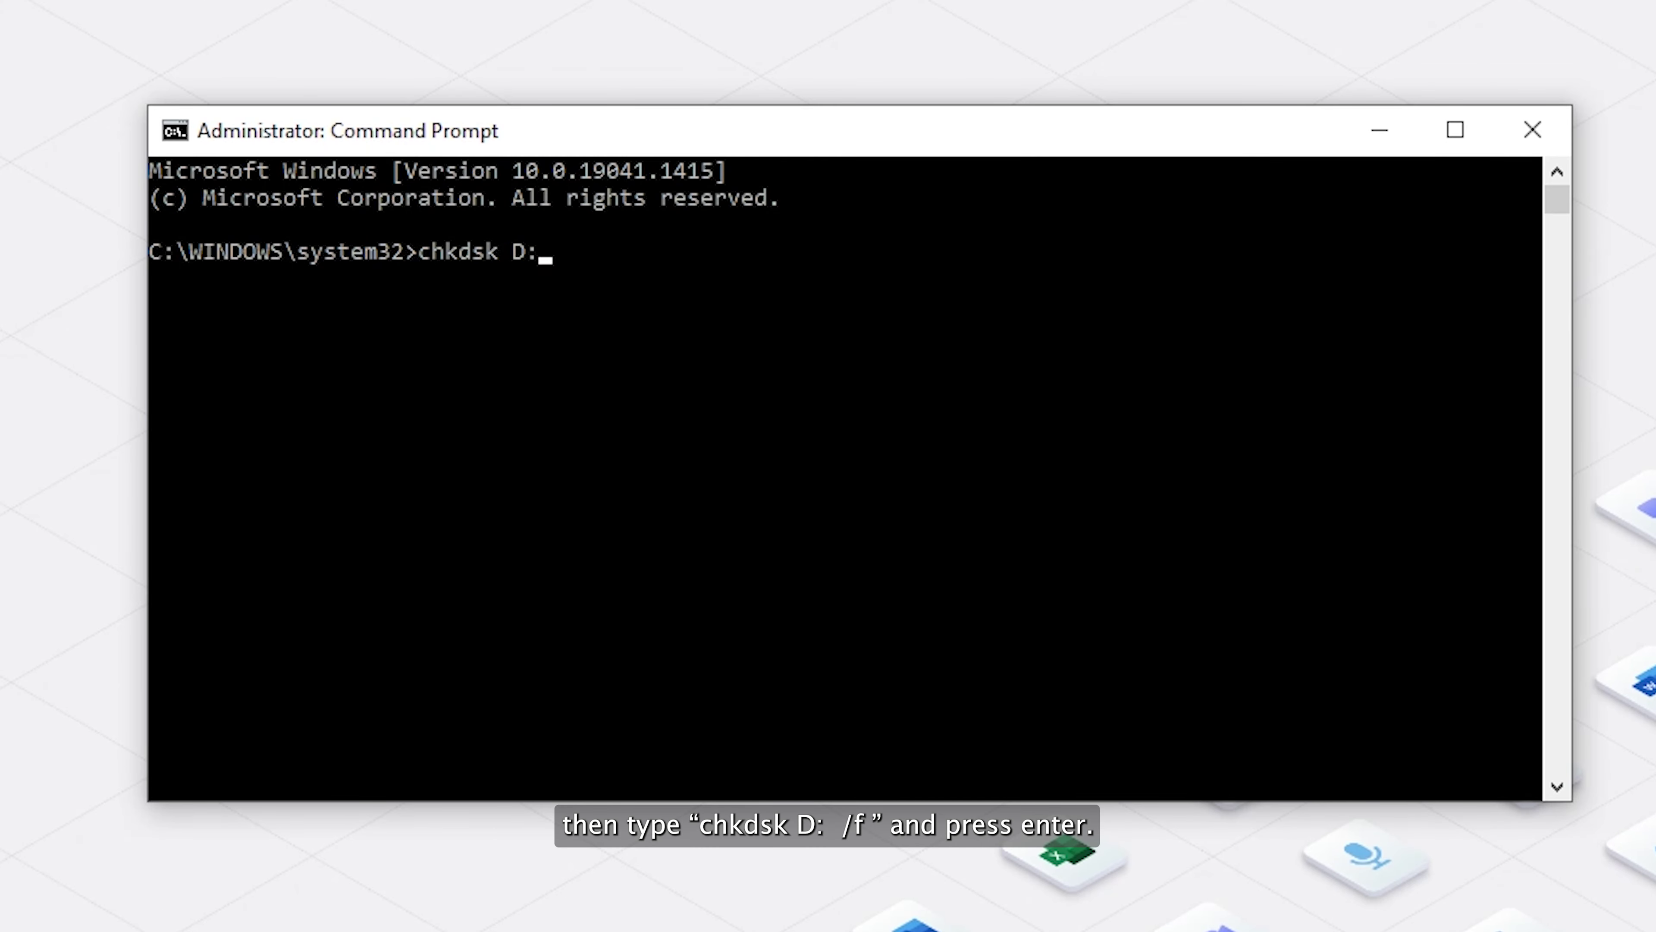
text(hkdsk D: /f)
key(Return)
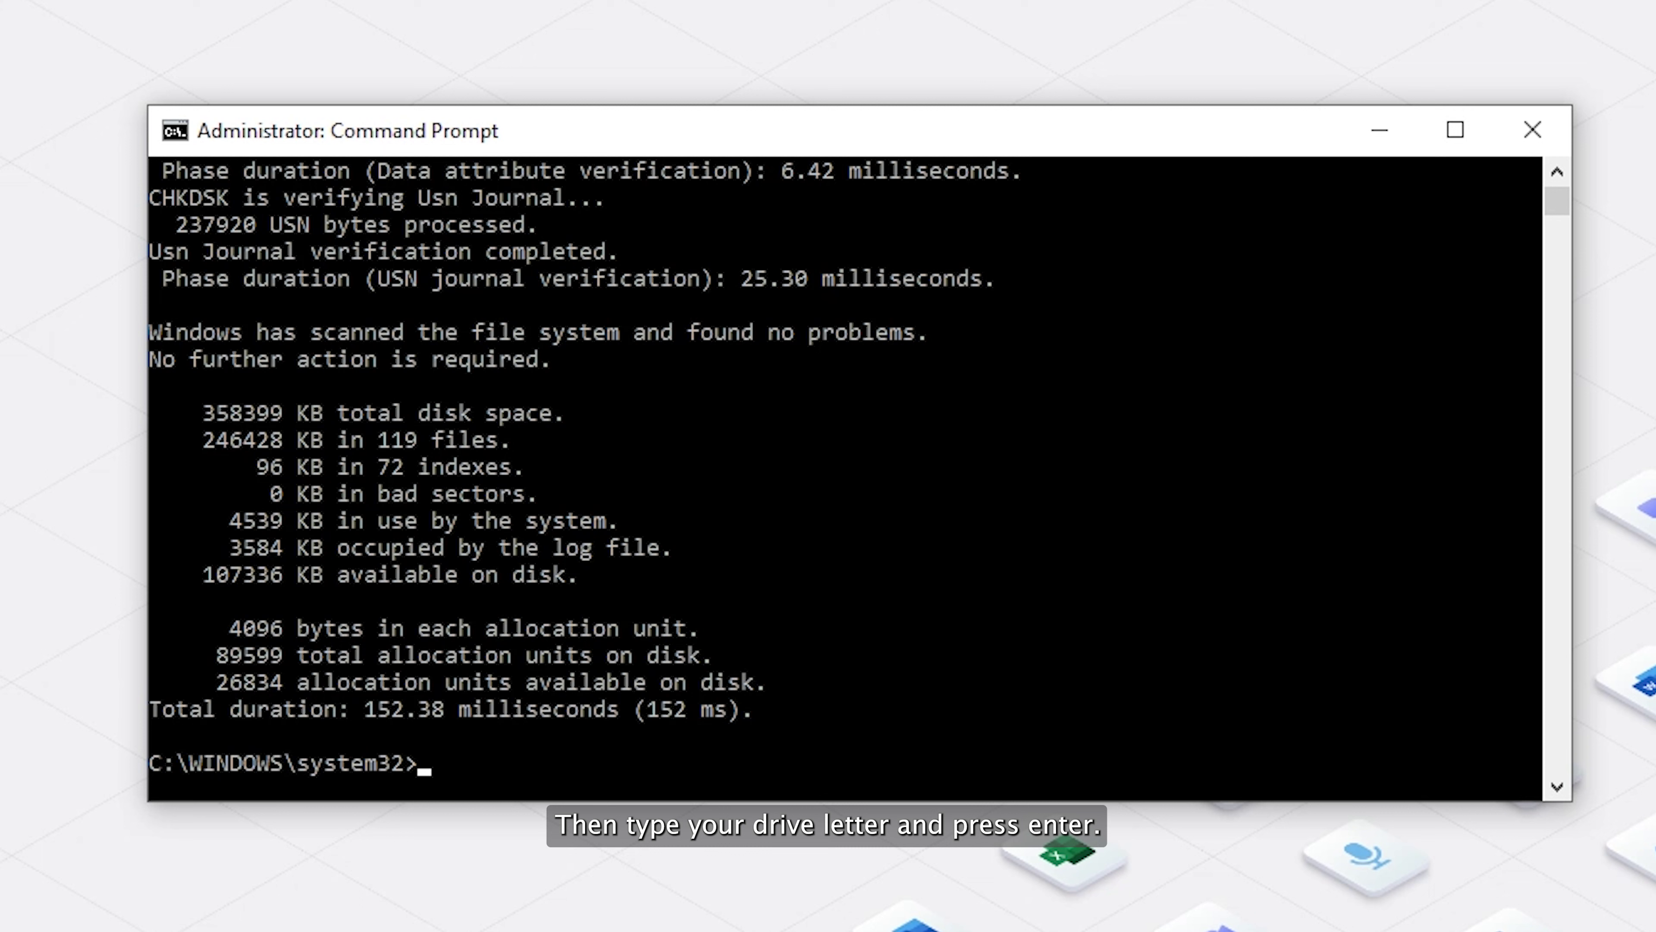
Step: Run ATTRIB -H -R -S /S /D D:*.* to unhide all files on drive D
text(TTRIB -H -R -S /S /D D)
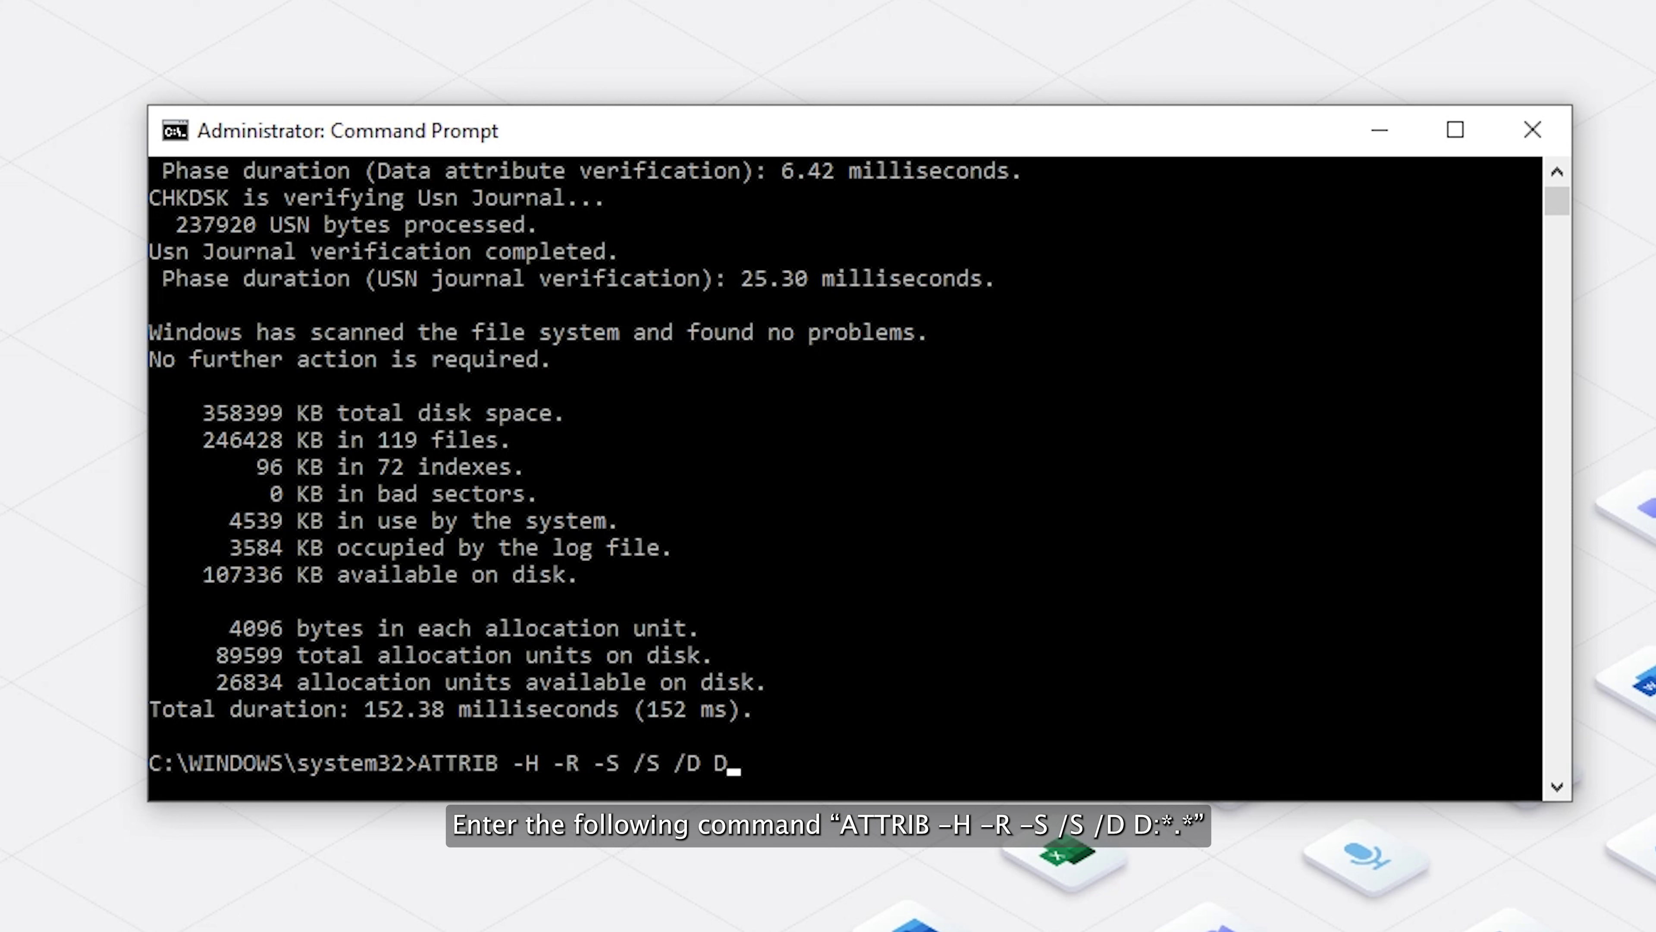
text(*)
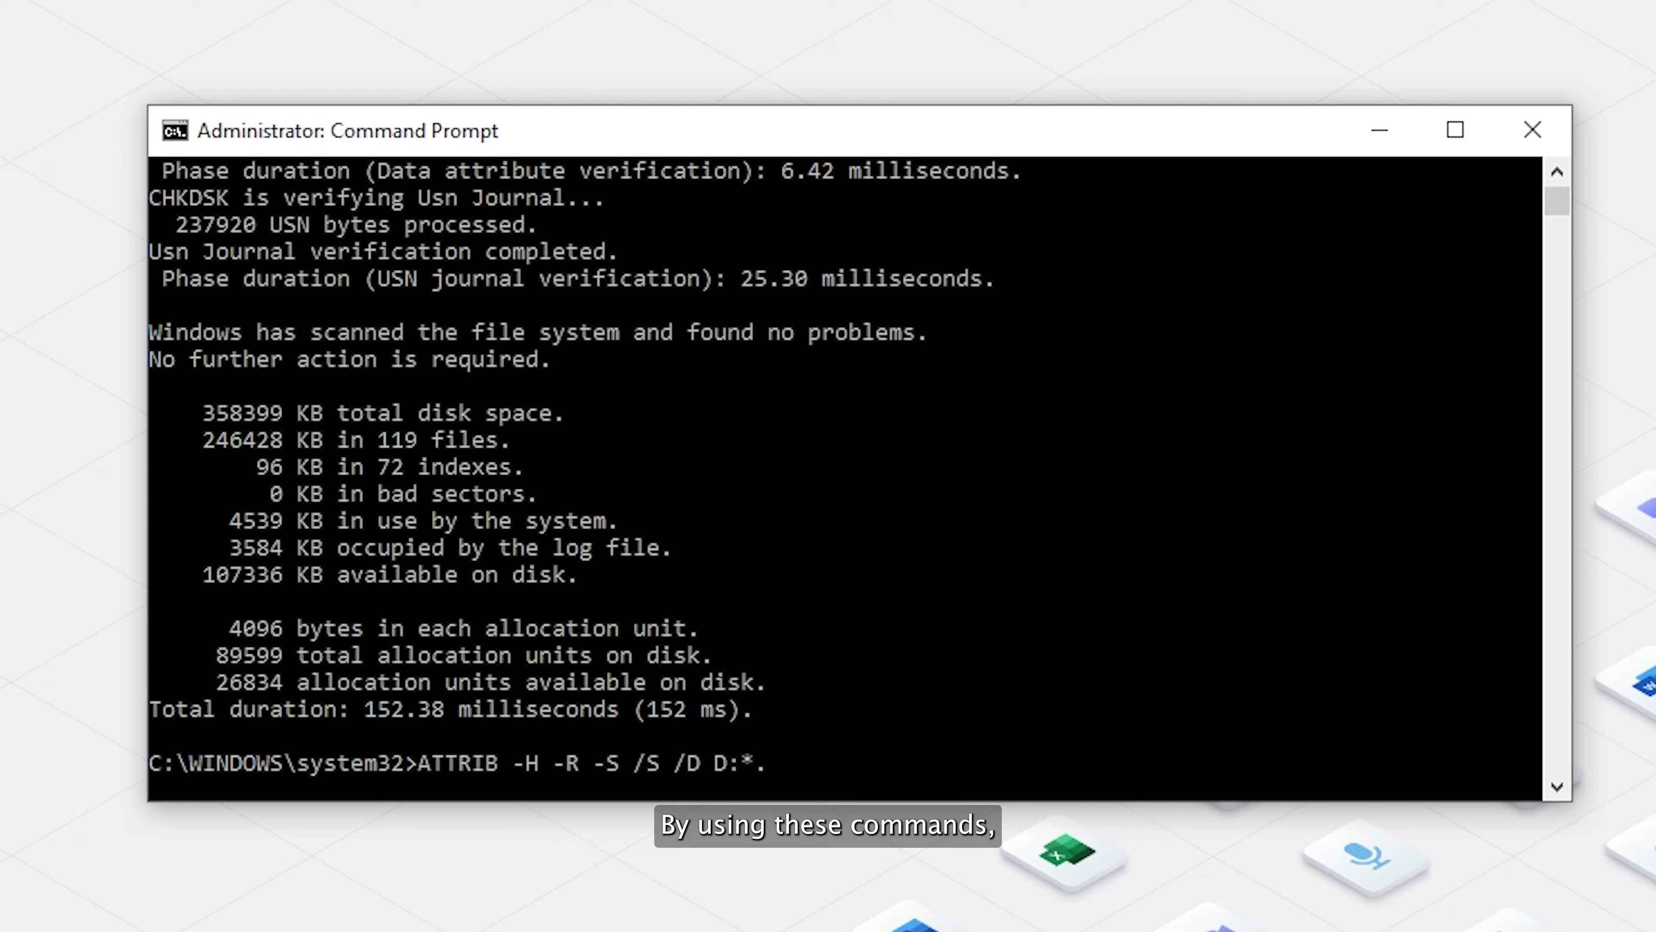
text(.*)
key(Return)
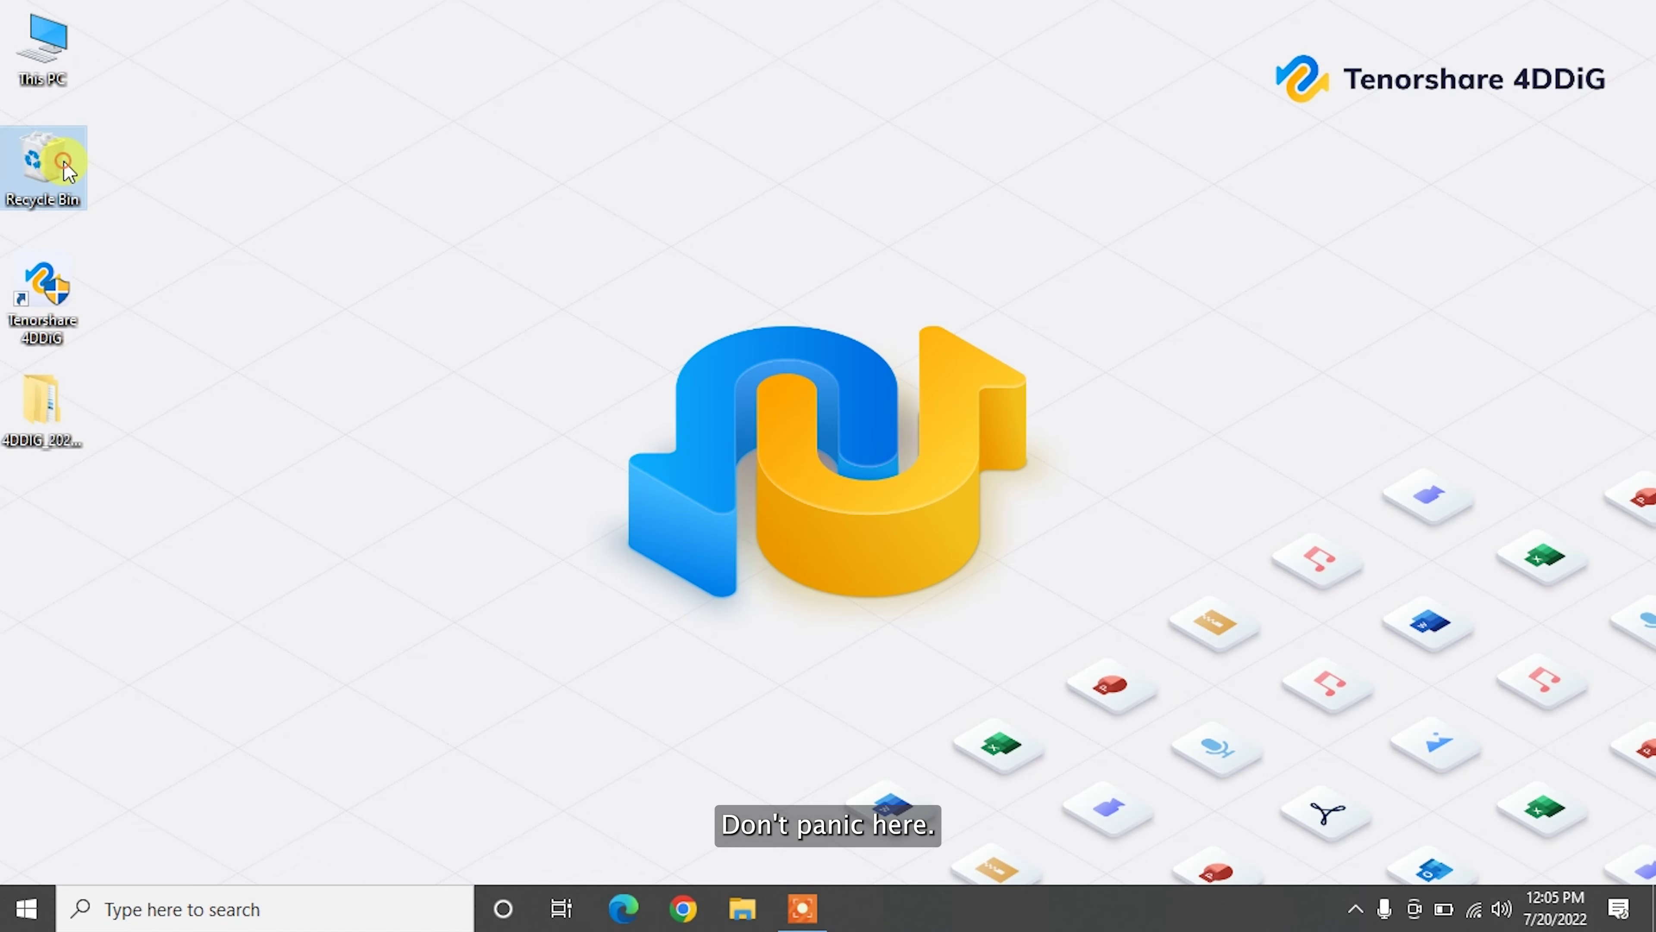
Step: Empty the Recycle Bin and confirm Yes to permanently delete its 4 items
right_click(64, 165)
click(188, 205)
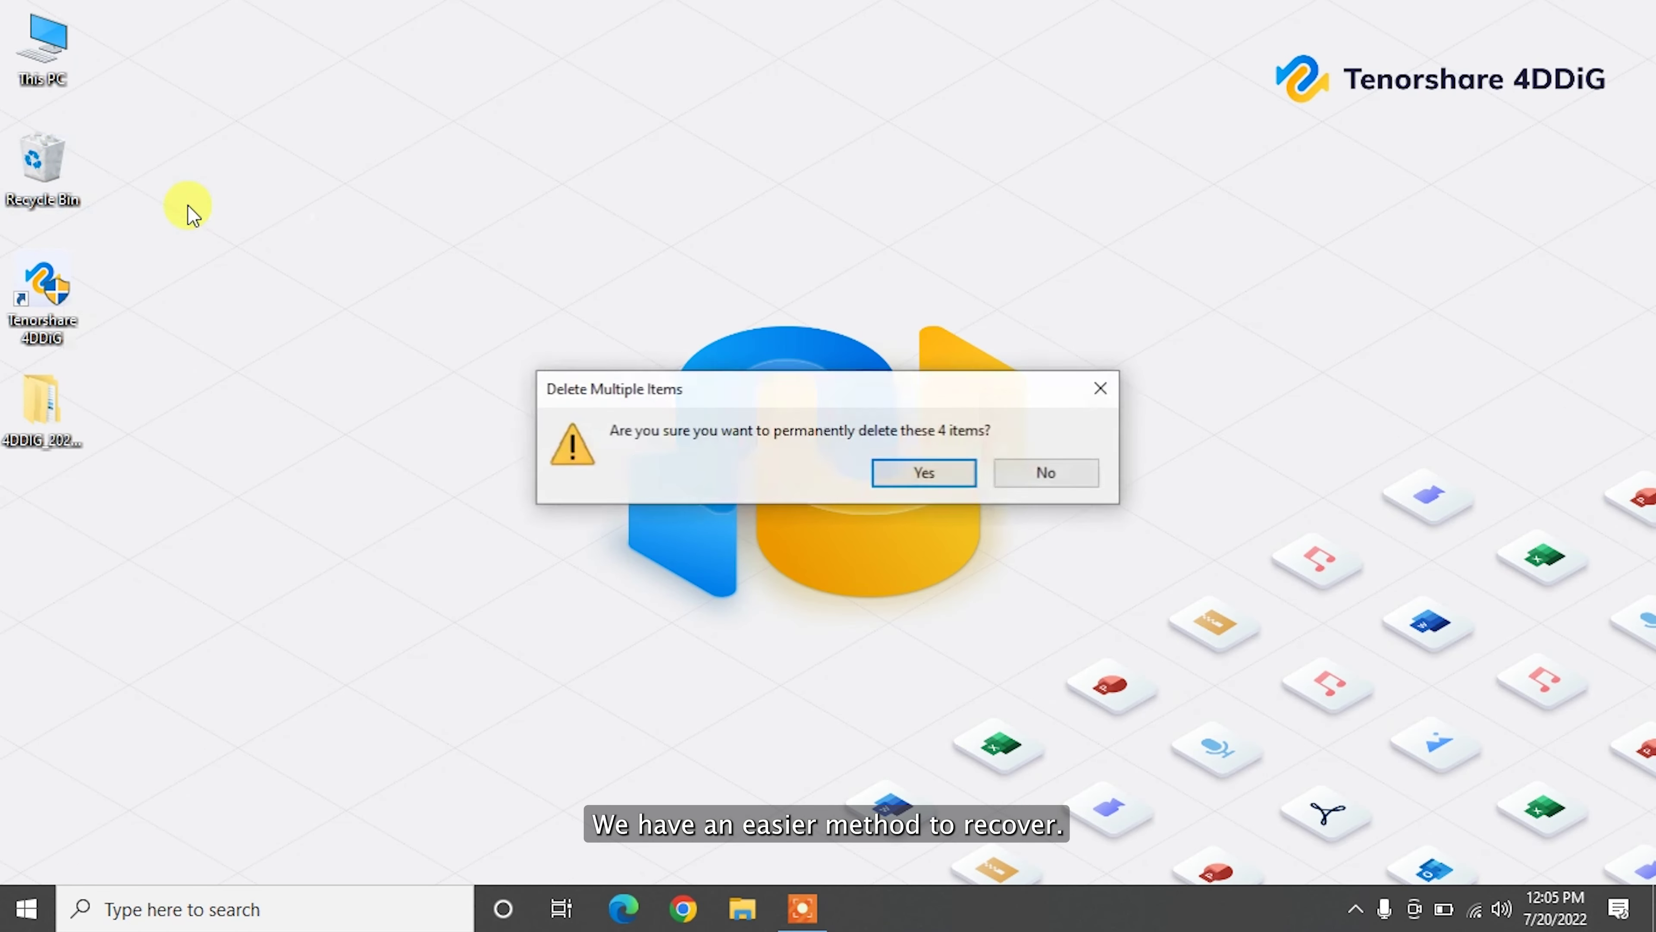
click(927, 468)
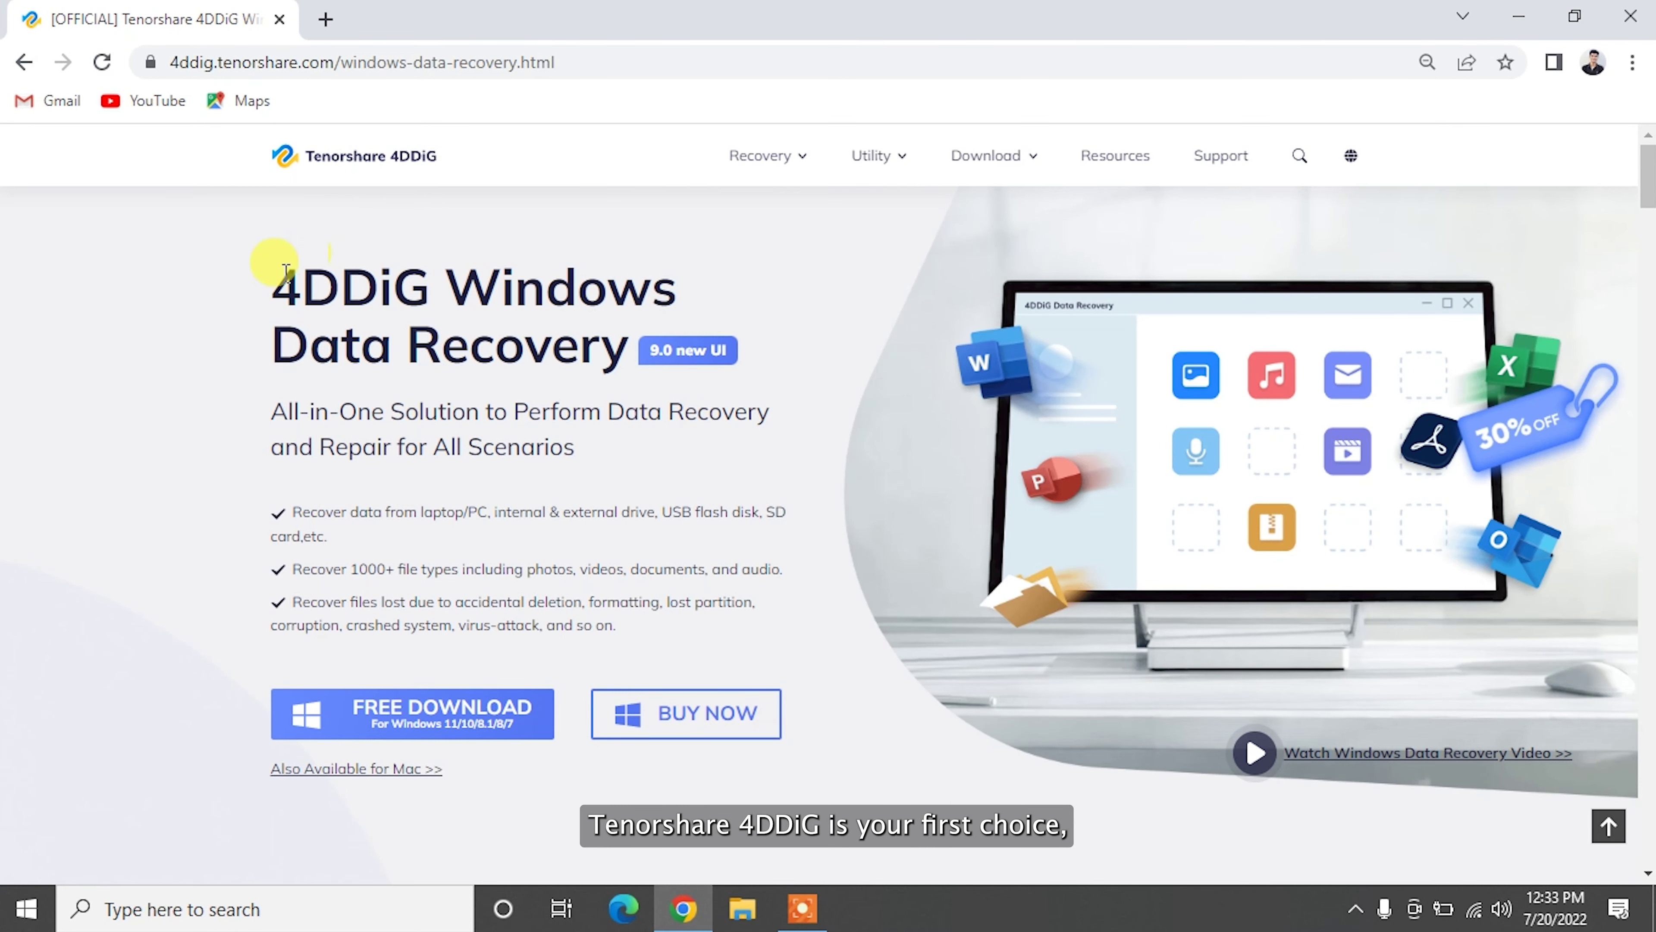
Step: Read the 4DDiG Windows Data Recovery heading and scroll down through the page's features
drag(273, 294, 649, 348)
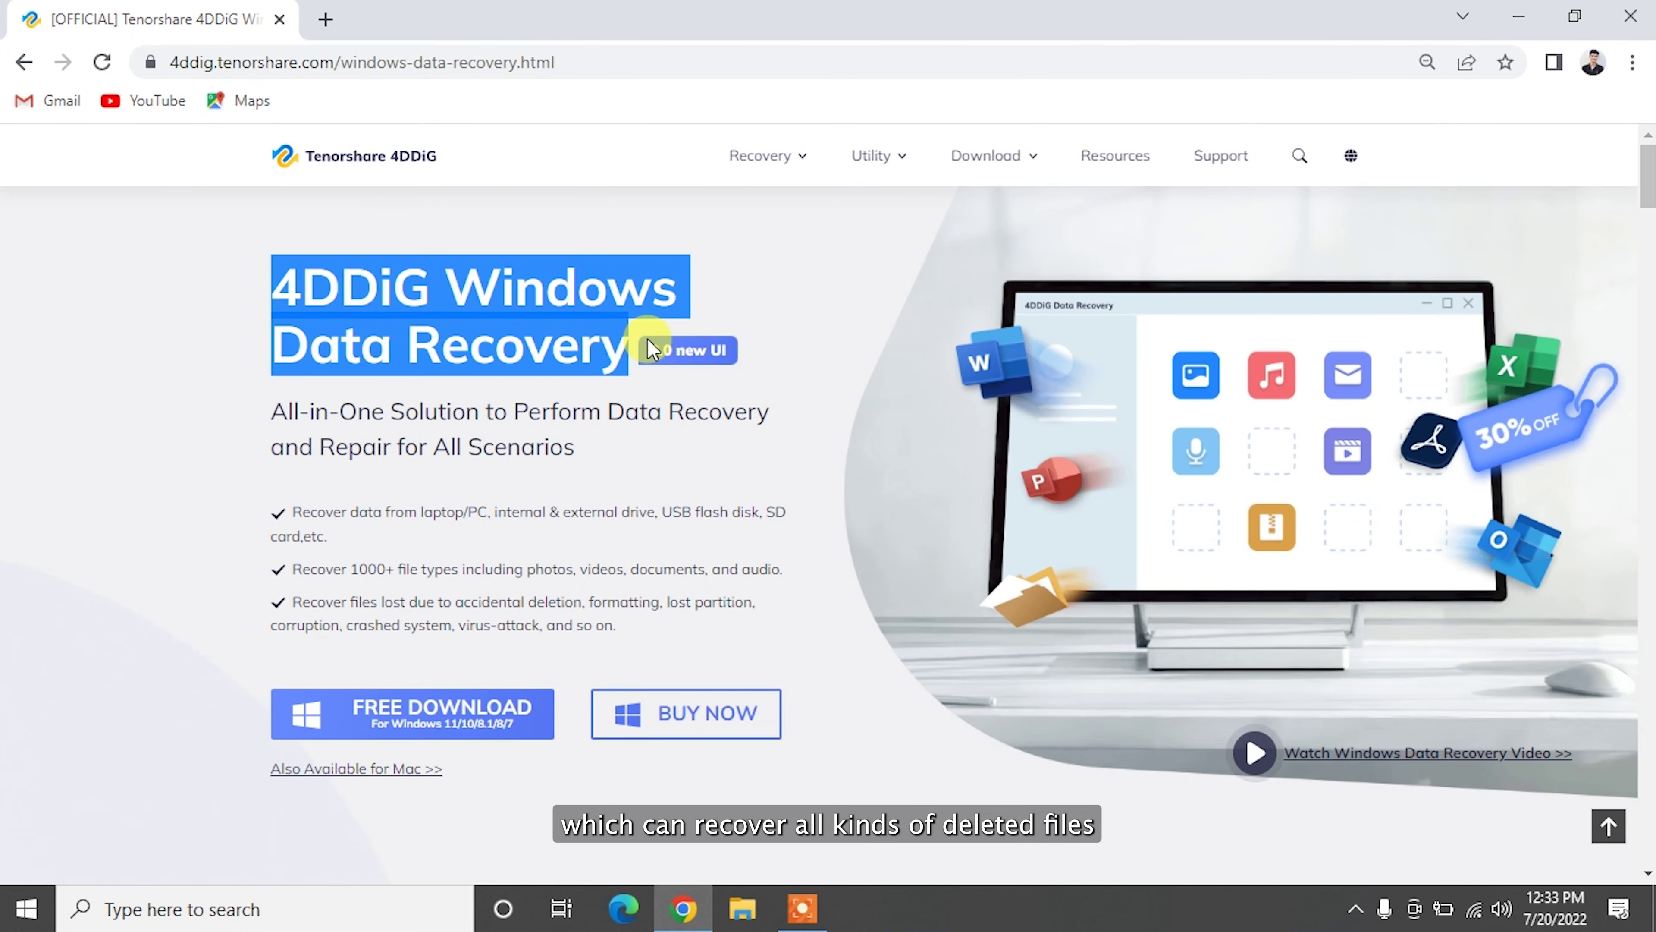
click(647, 338)
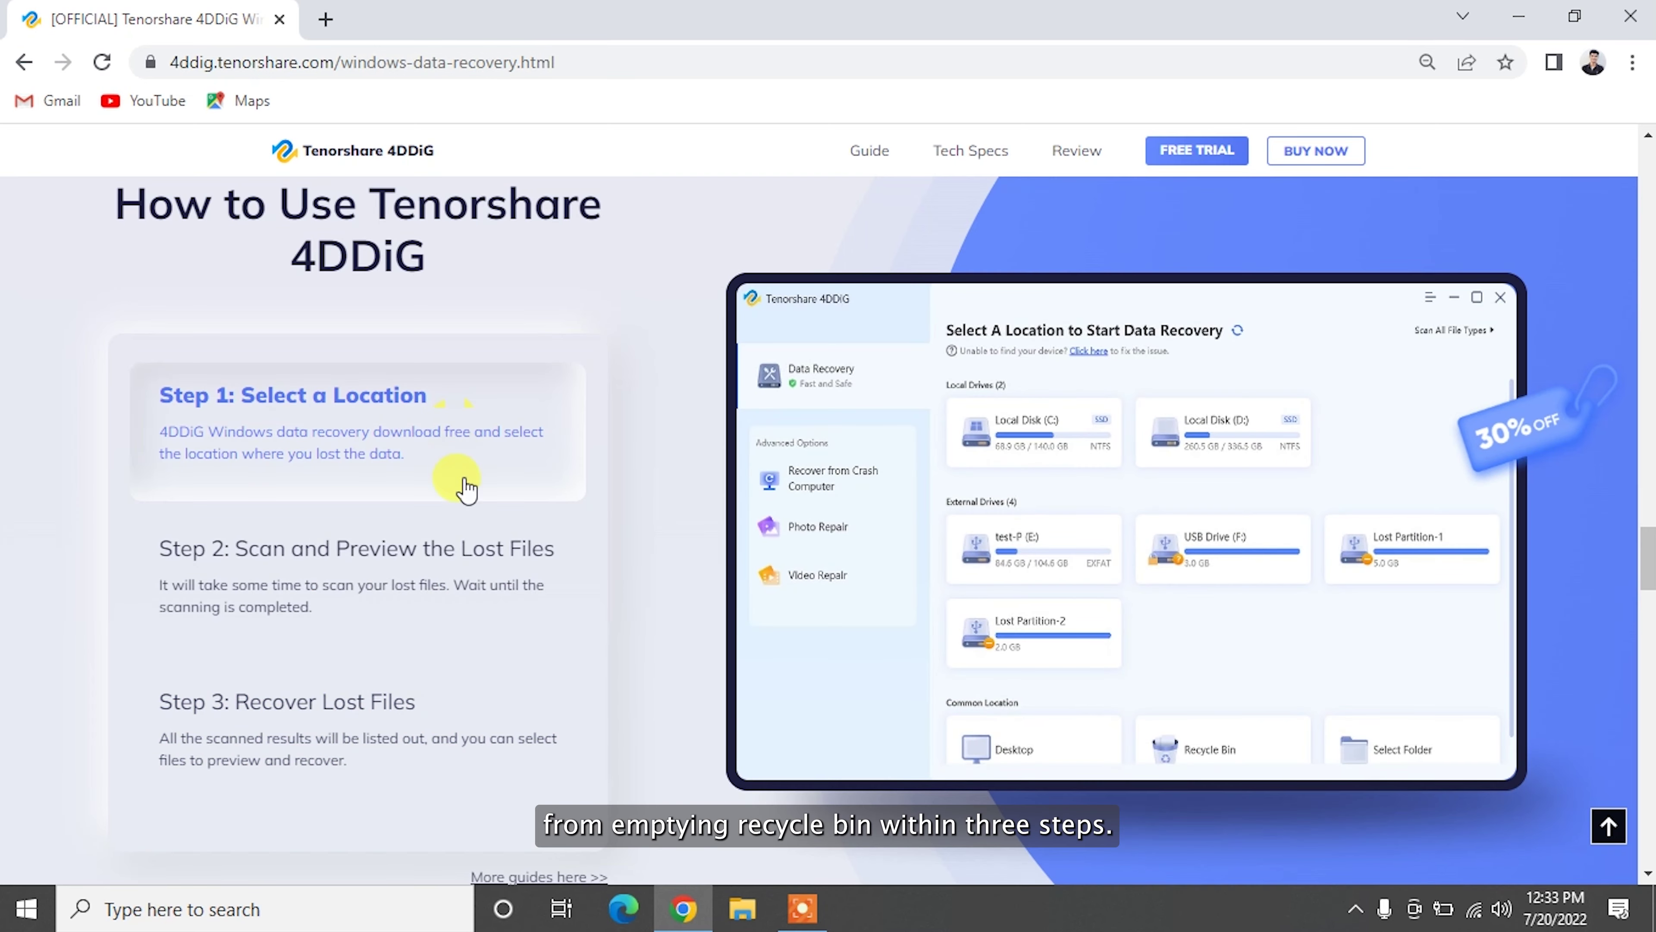
mouse_move(462, 766)
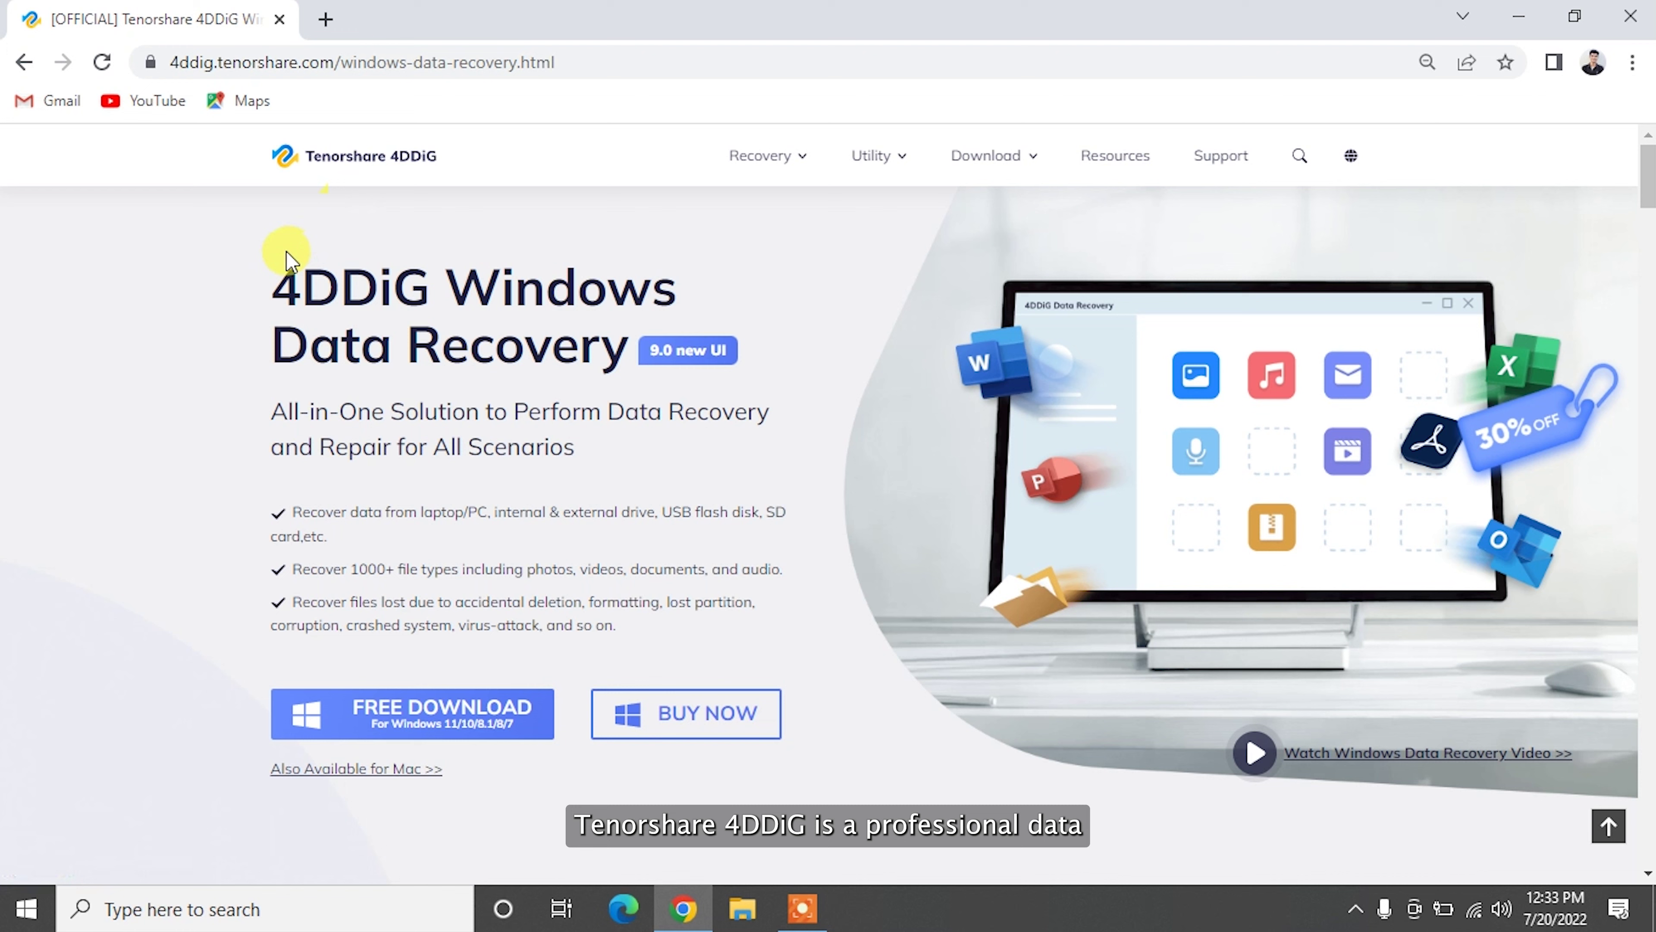
drag(355, 277, 659, 349)
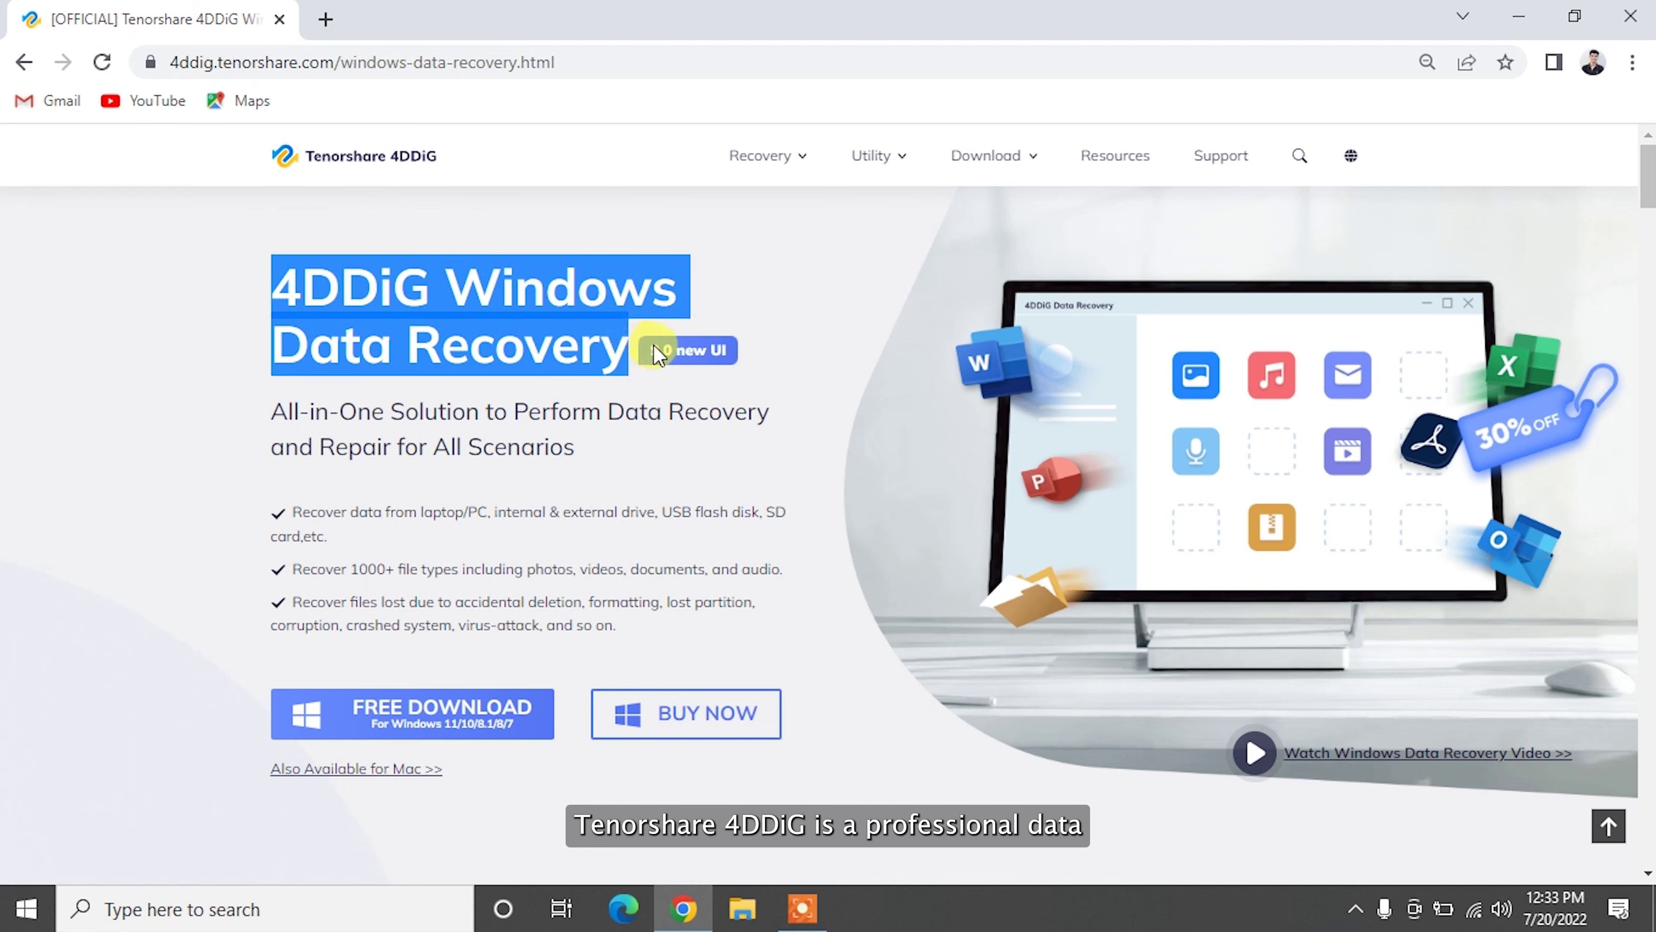
click(973, 437)
scroll(973, 437, down, 10)
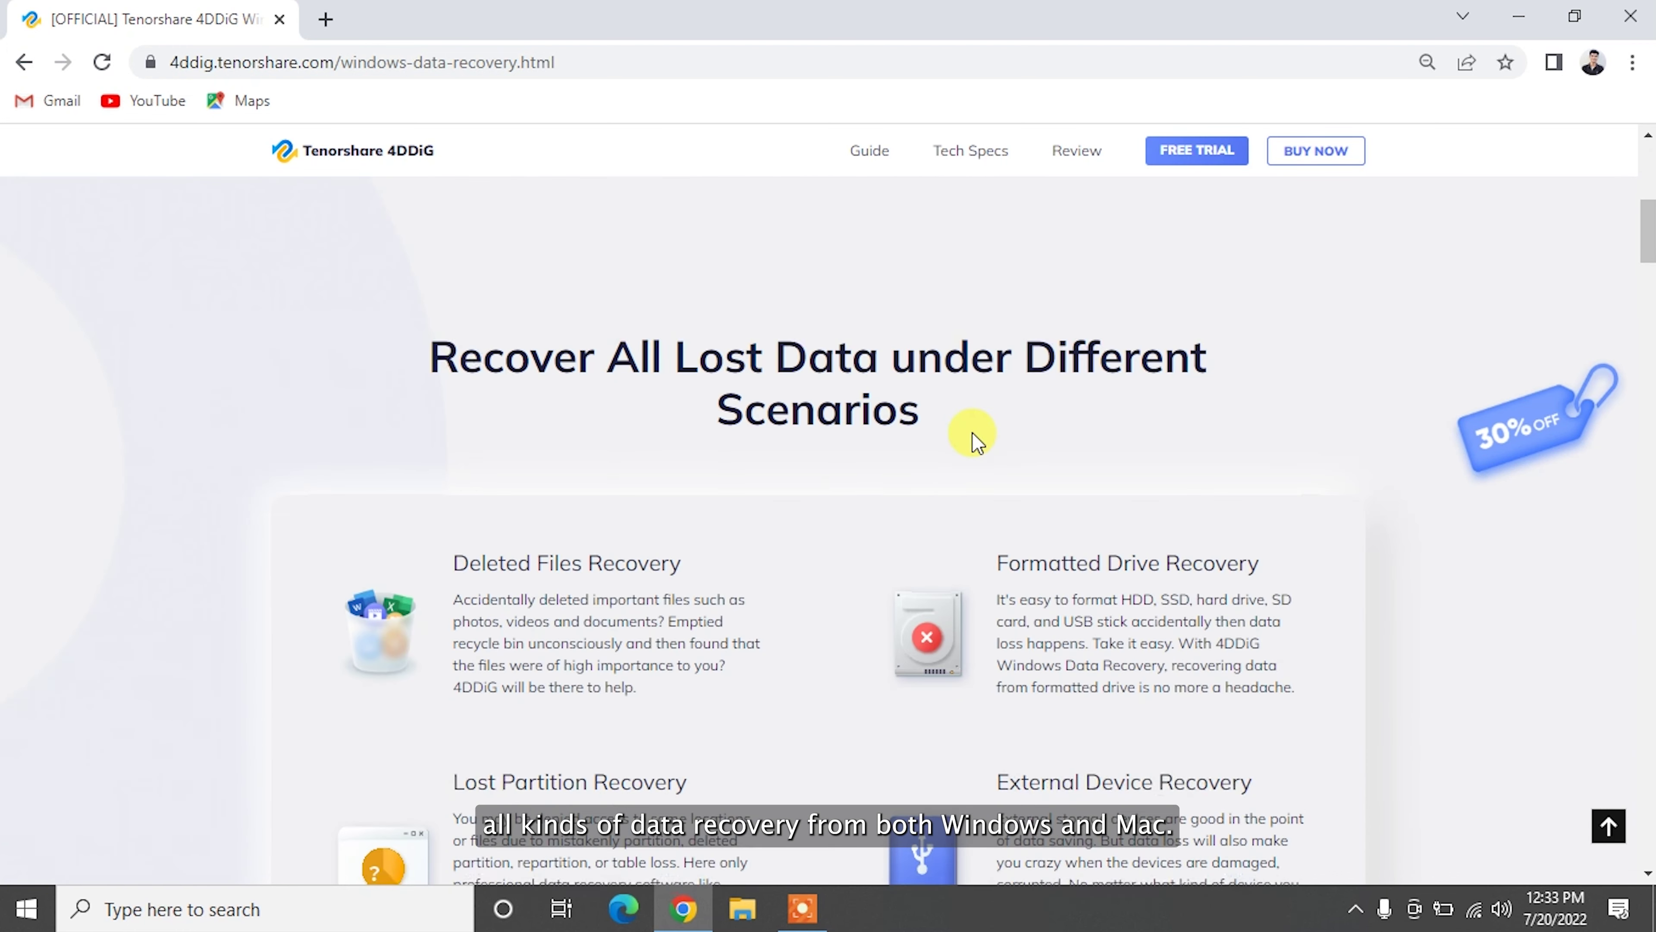
scroll(972, 433, down, 3)
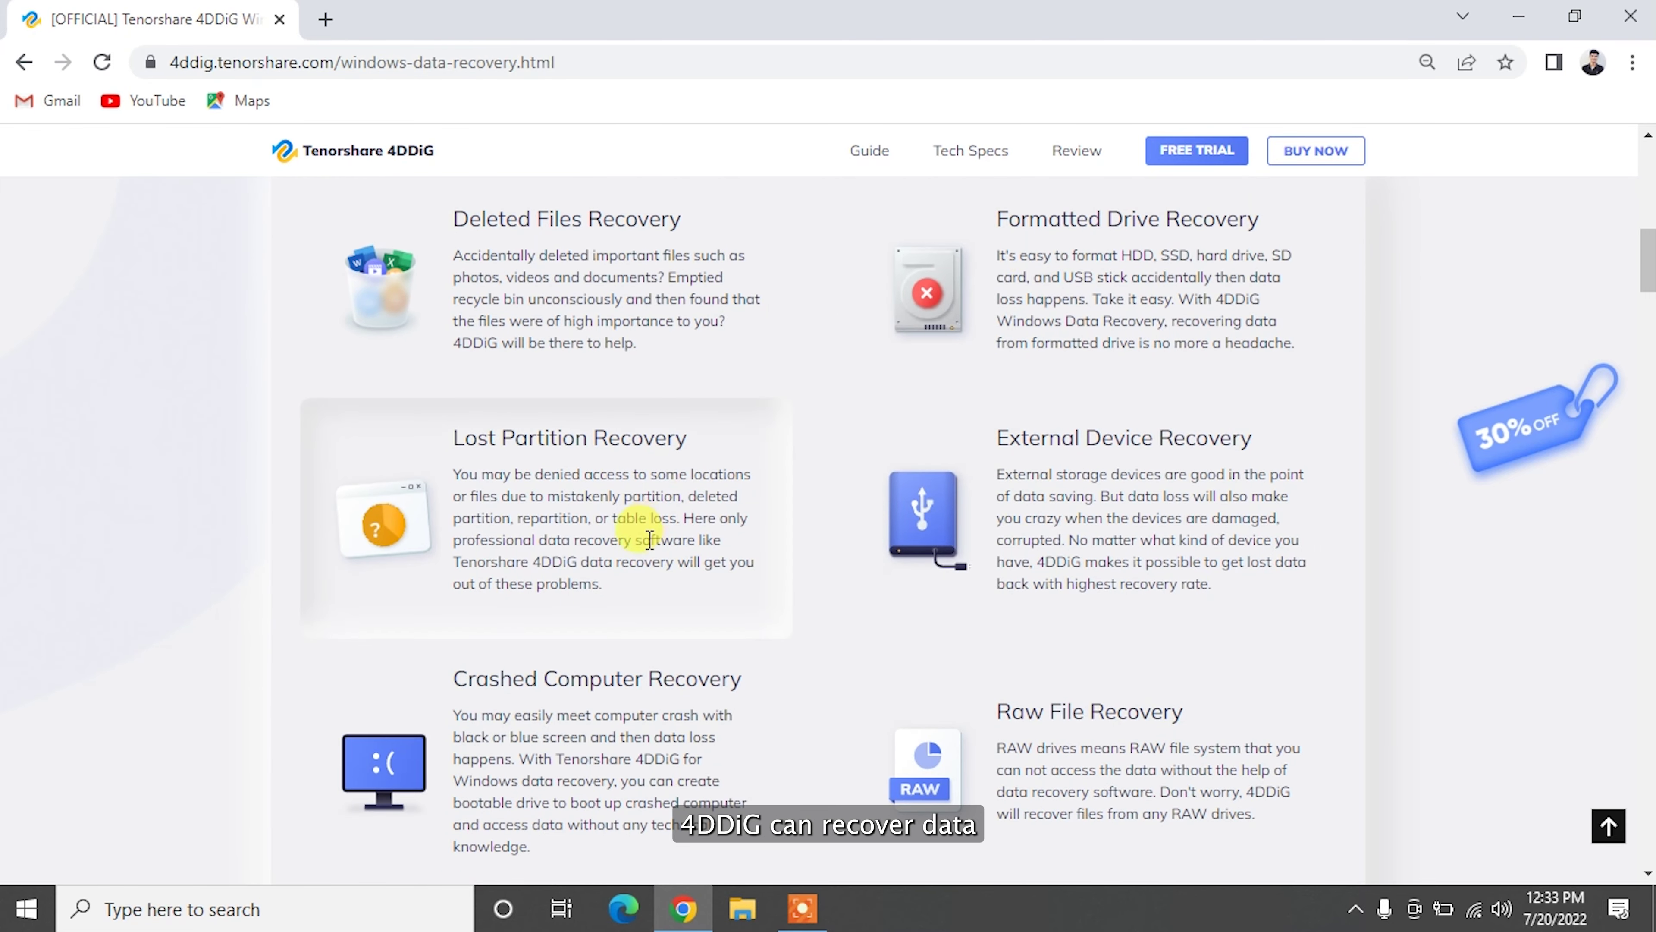
scroll(1232, 757, down, 7)
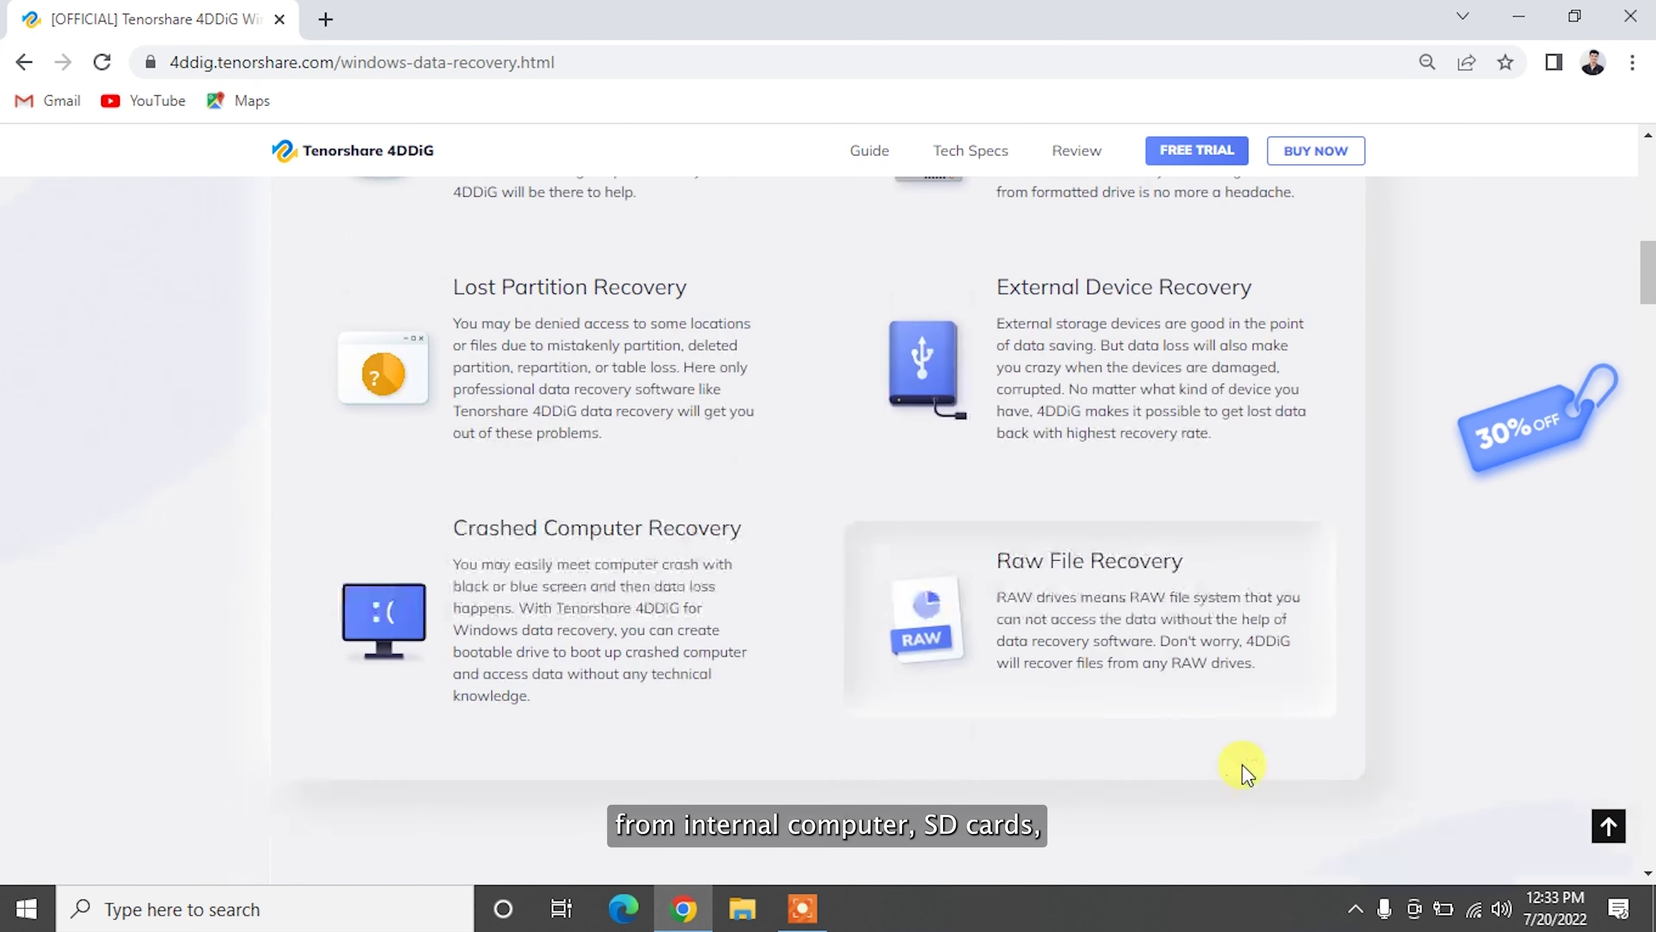
scroll(1242, 770, down, 5)
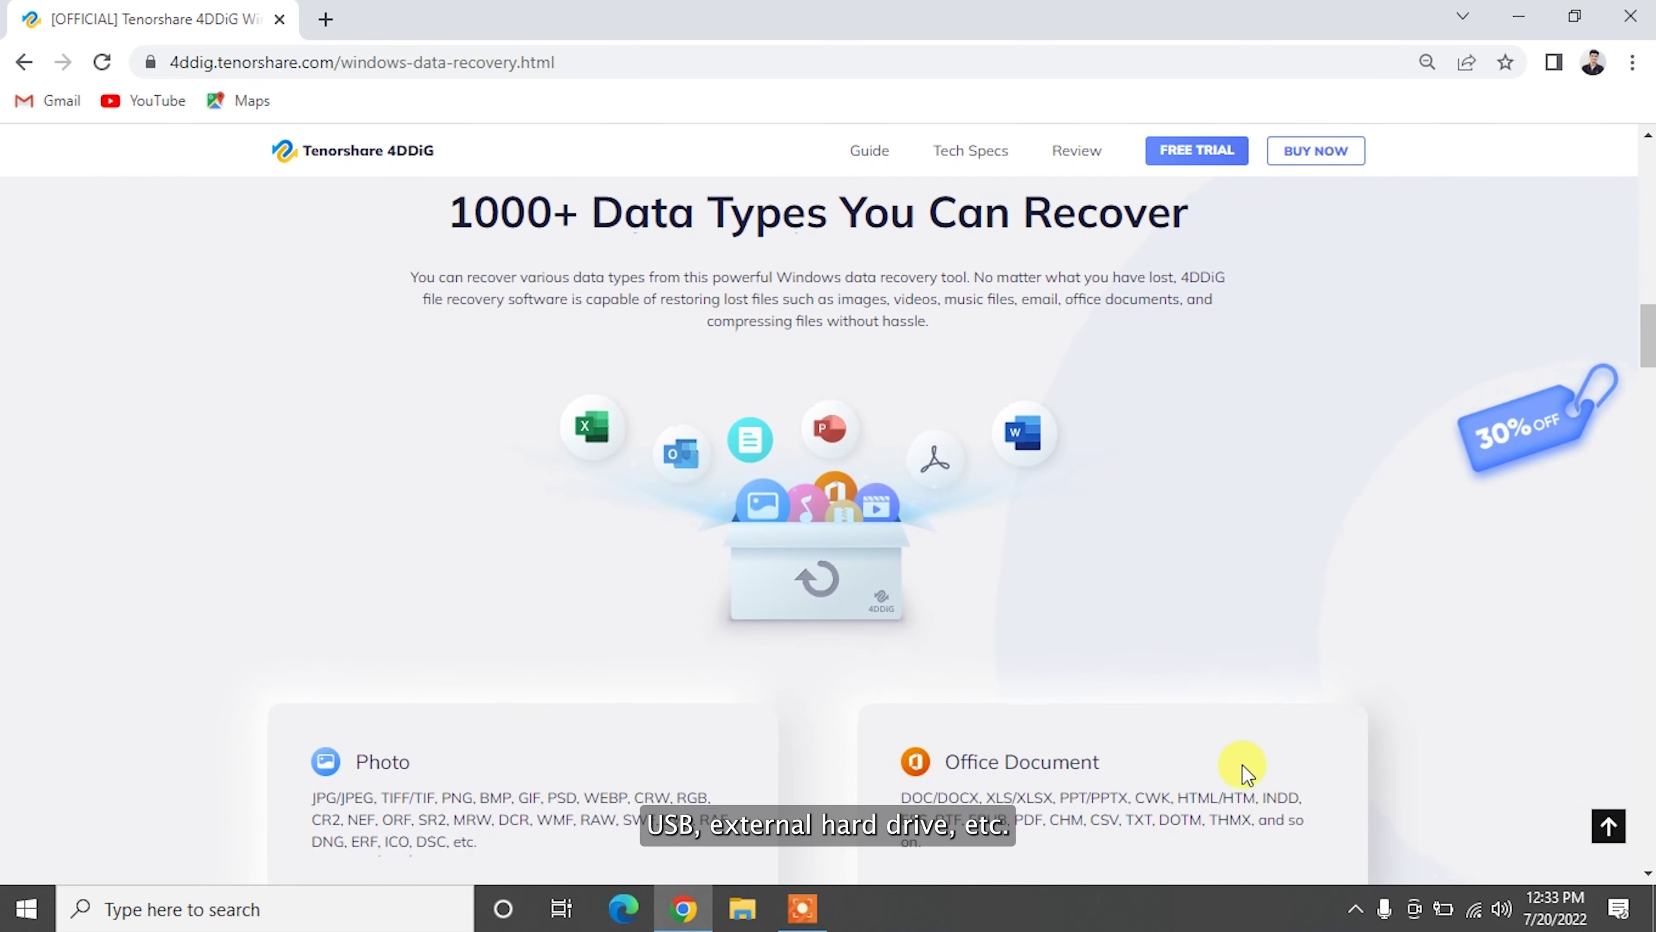
Step: Review the 1000+ Data Types You Can Recover section, then minimize Chrome
drag(454, 212, 1193, 242)
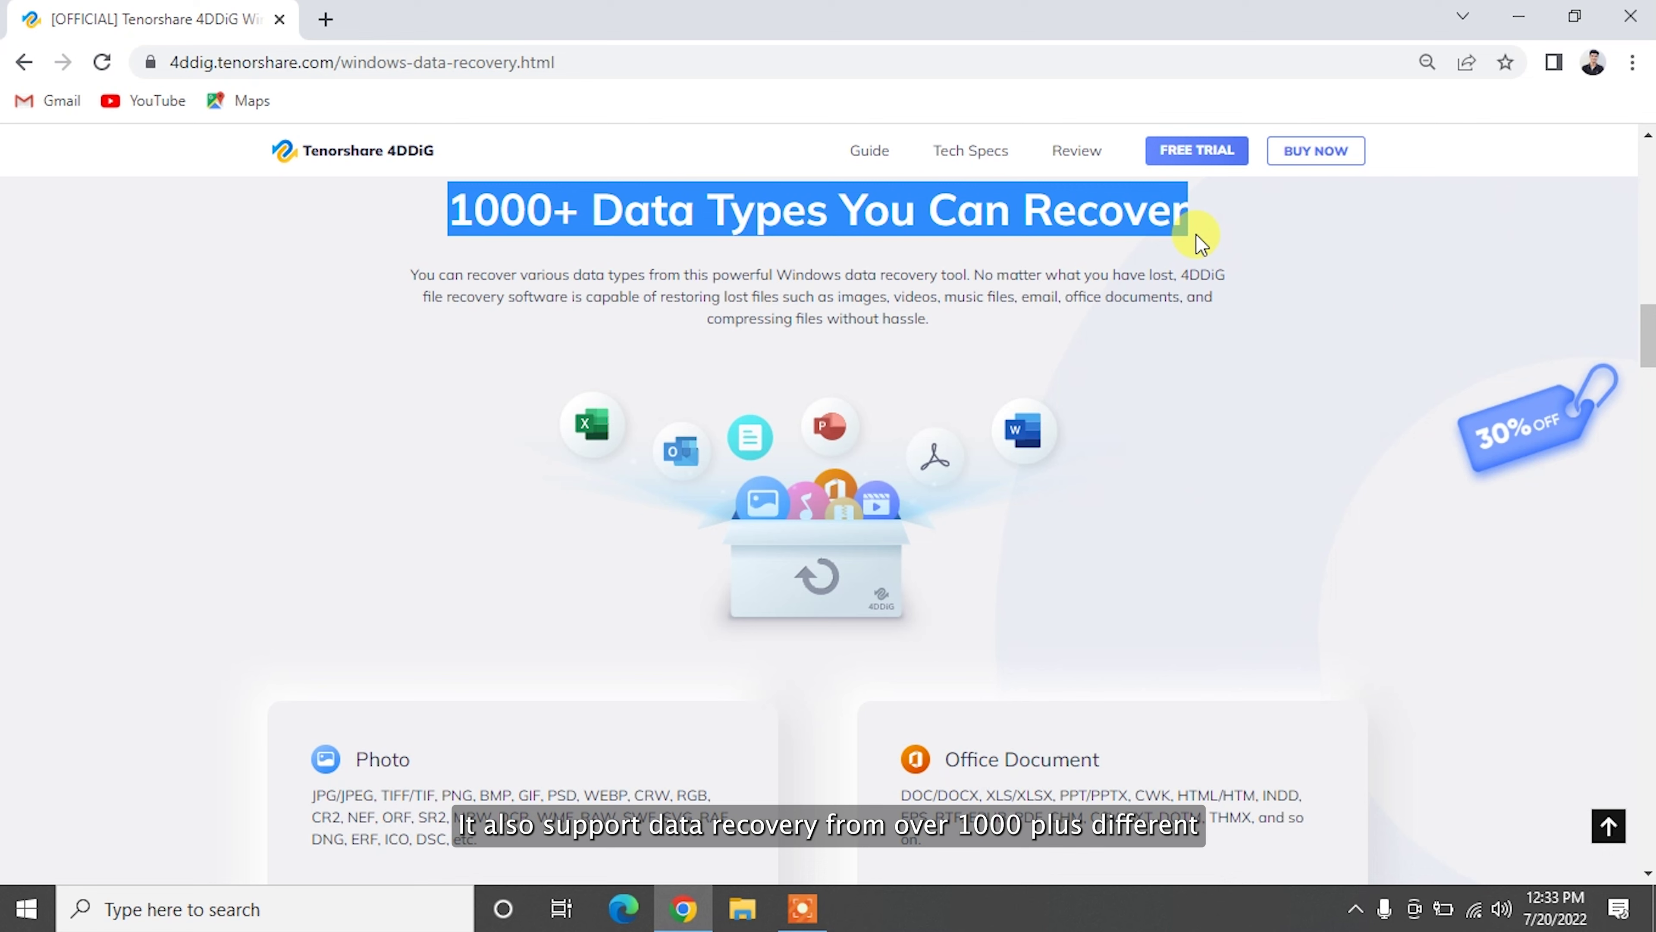
click(1197, 234)
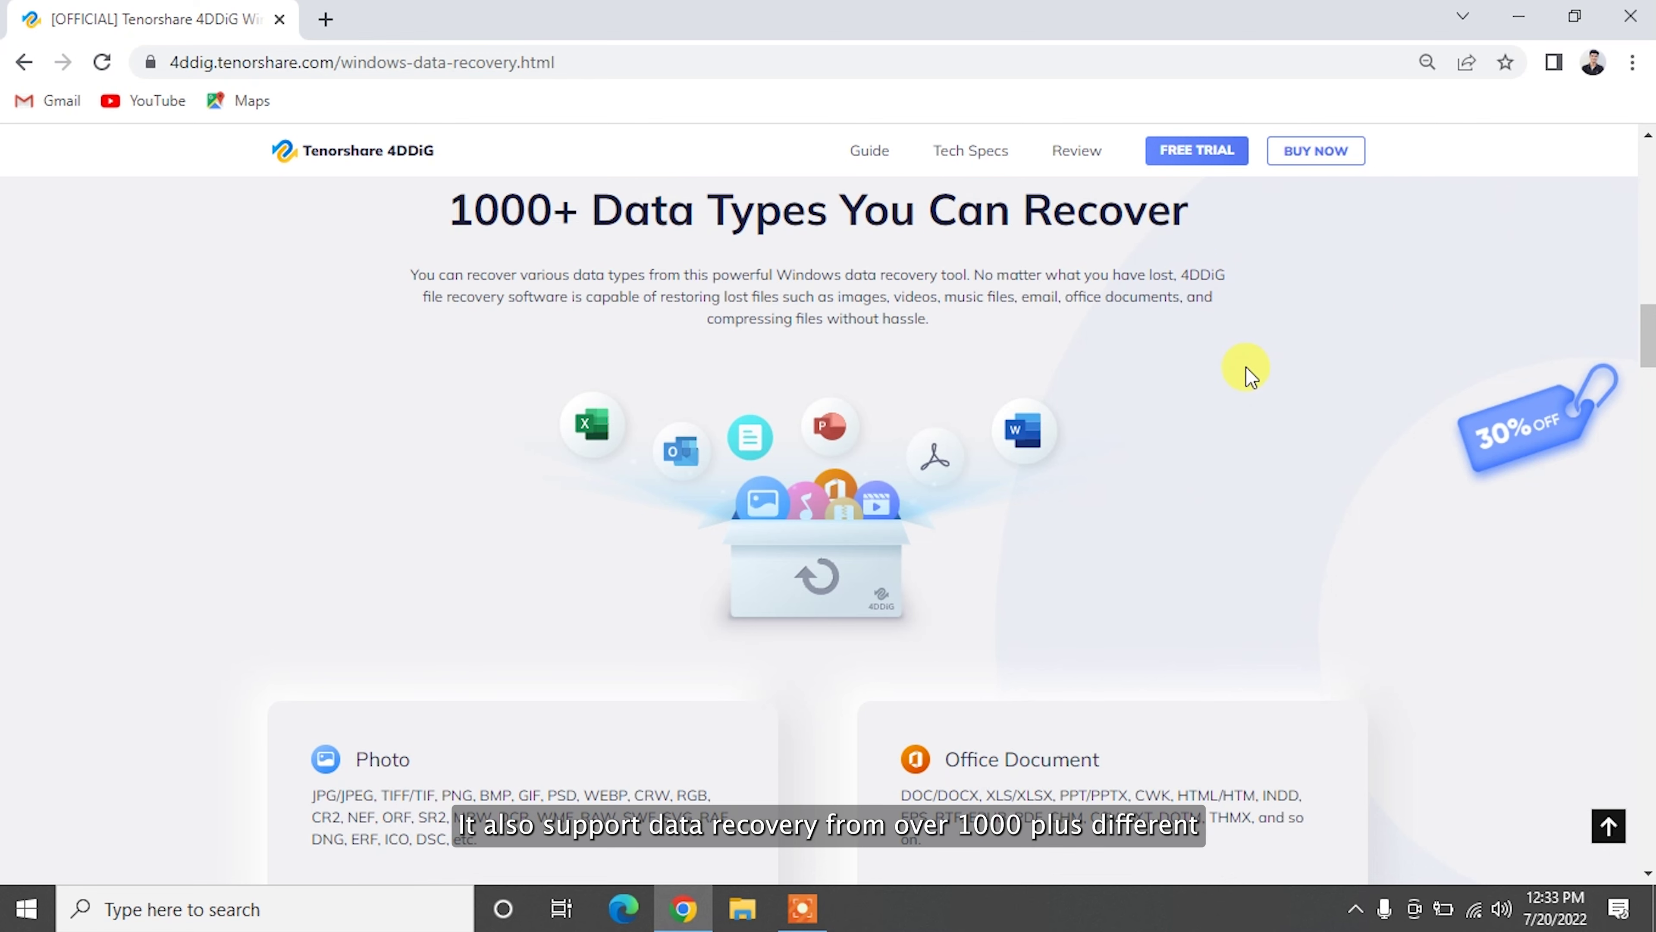
scroll(1246, 376, down, 8)
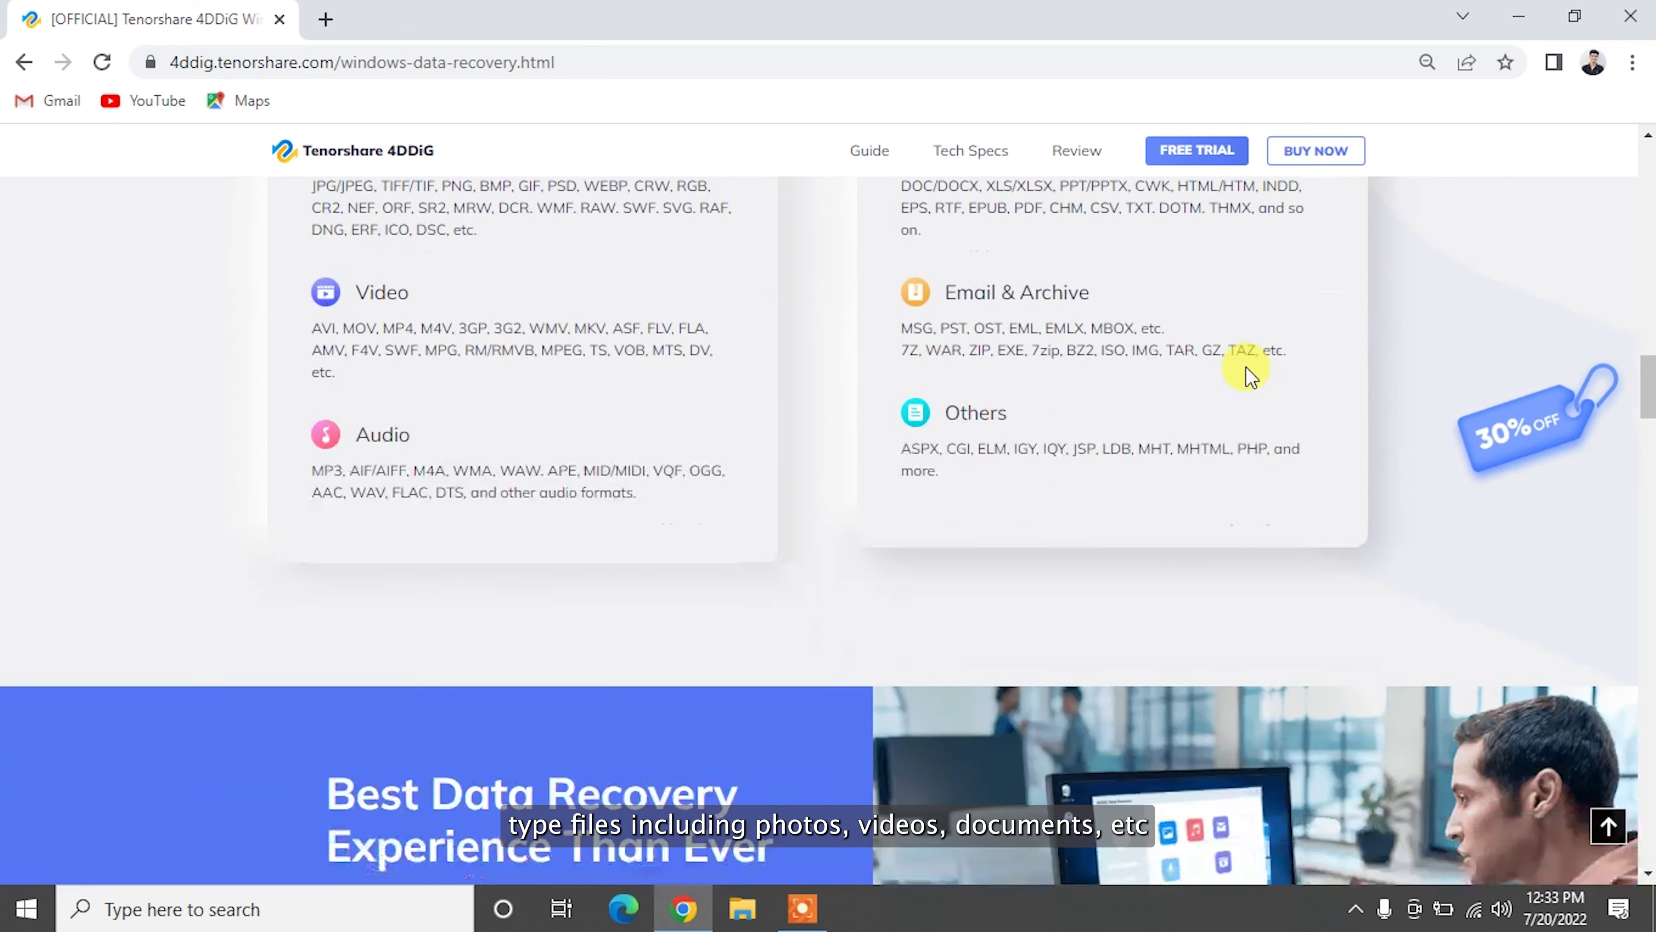
scroll(1246, 375, down, 7)
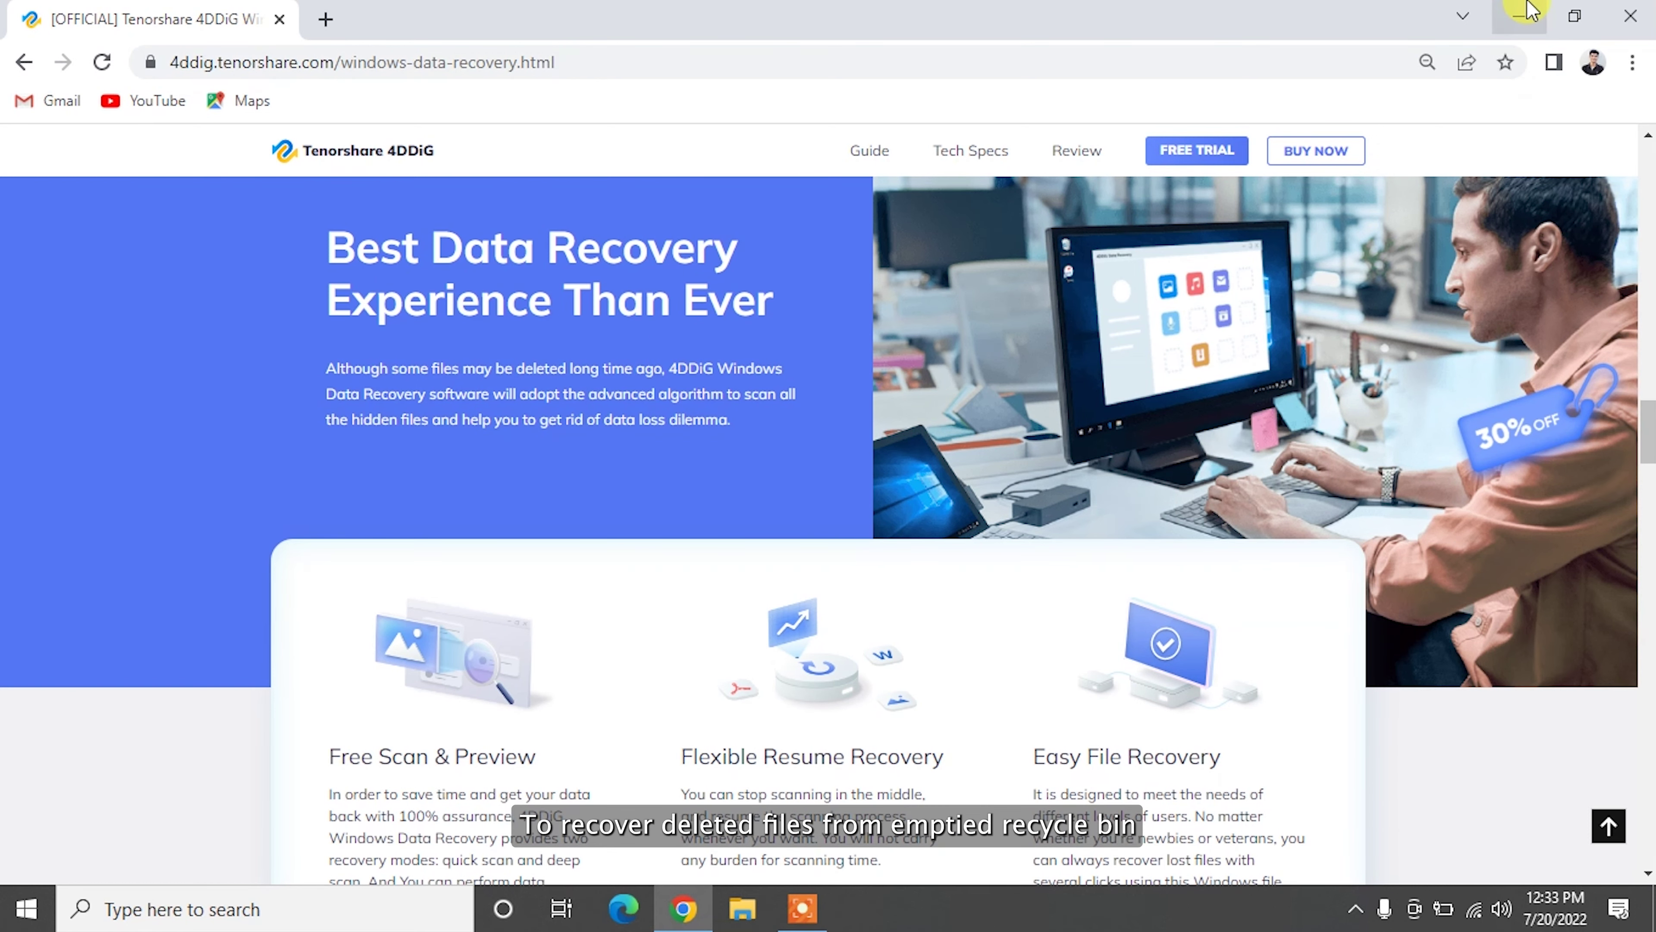
click(1521, 15)
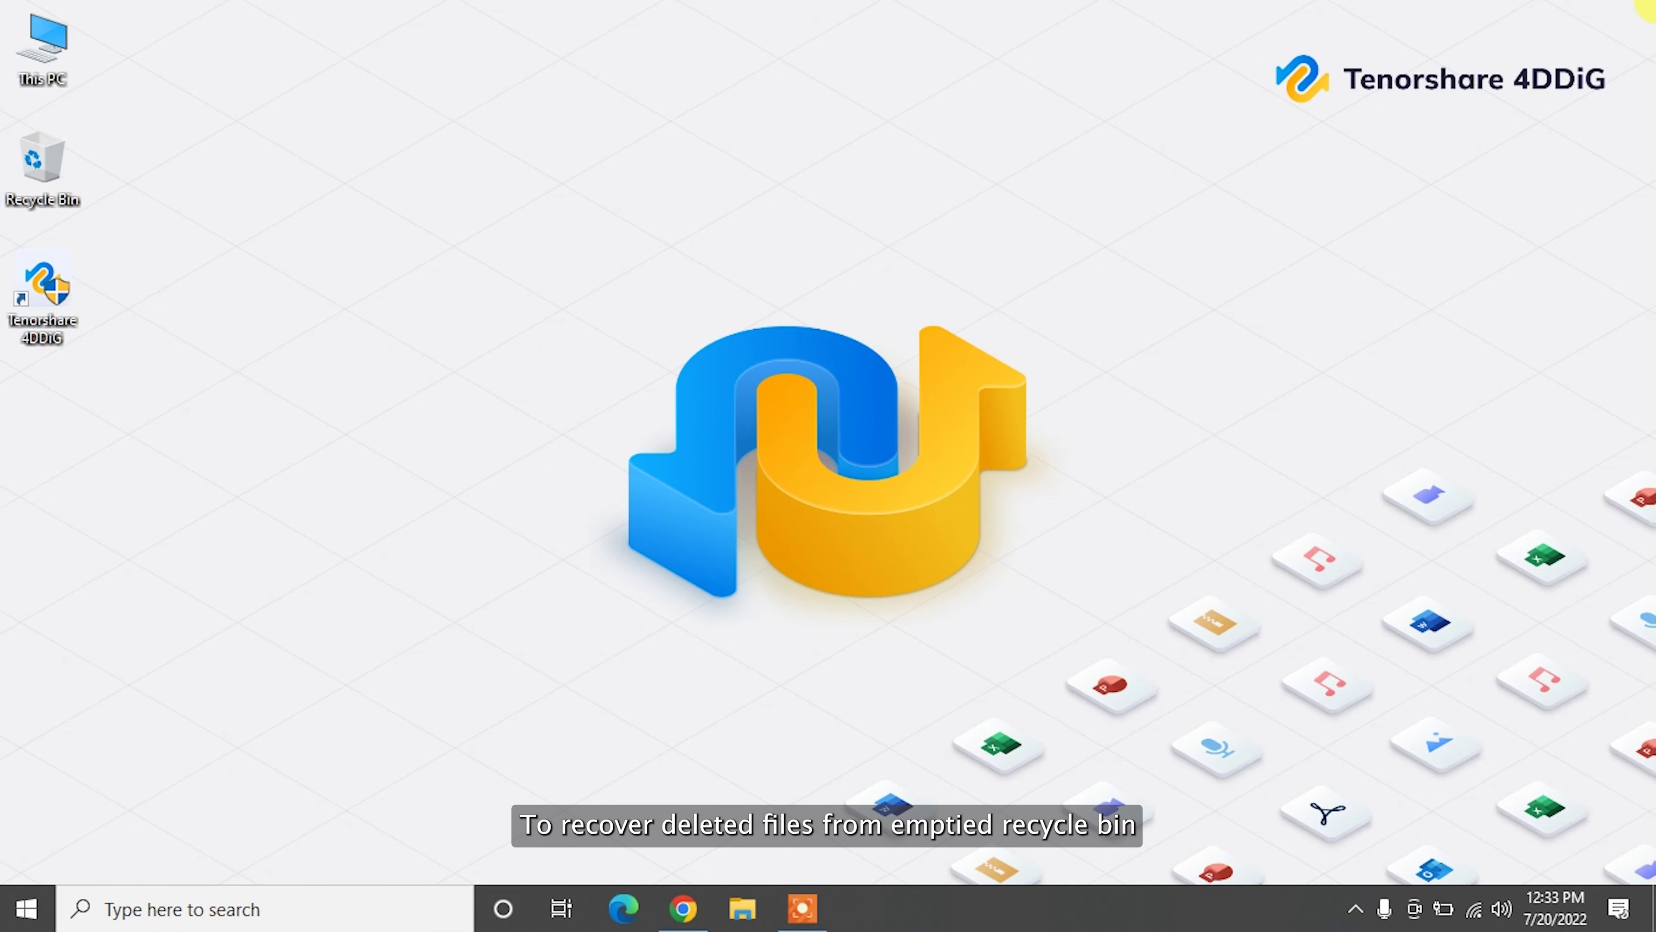
Step: Launch Tenorshare 4DDiG from its desktop shortcut to reach the Select A Location screen
double_click(24, 312)
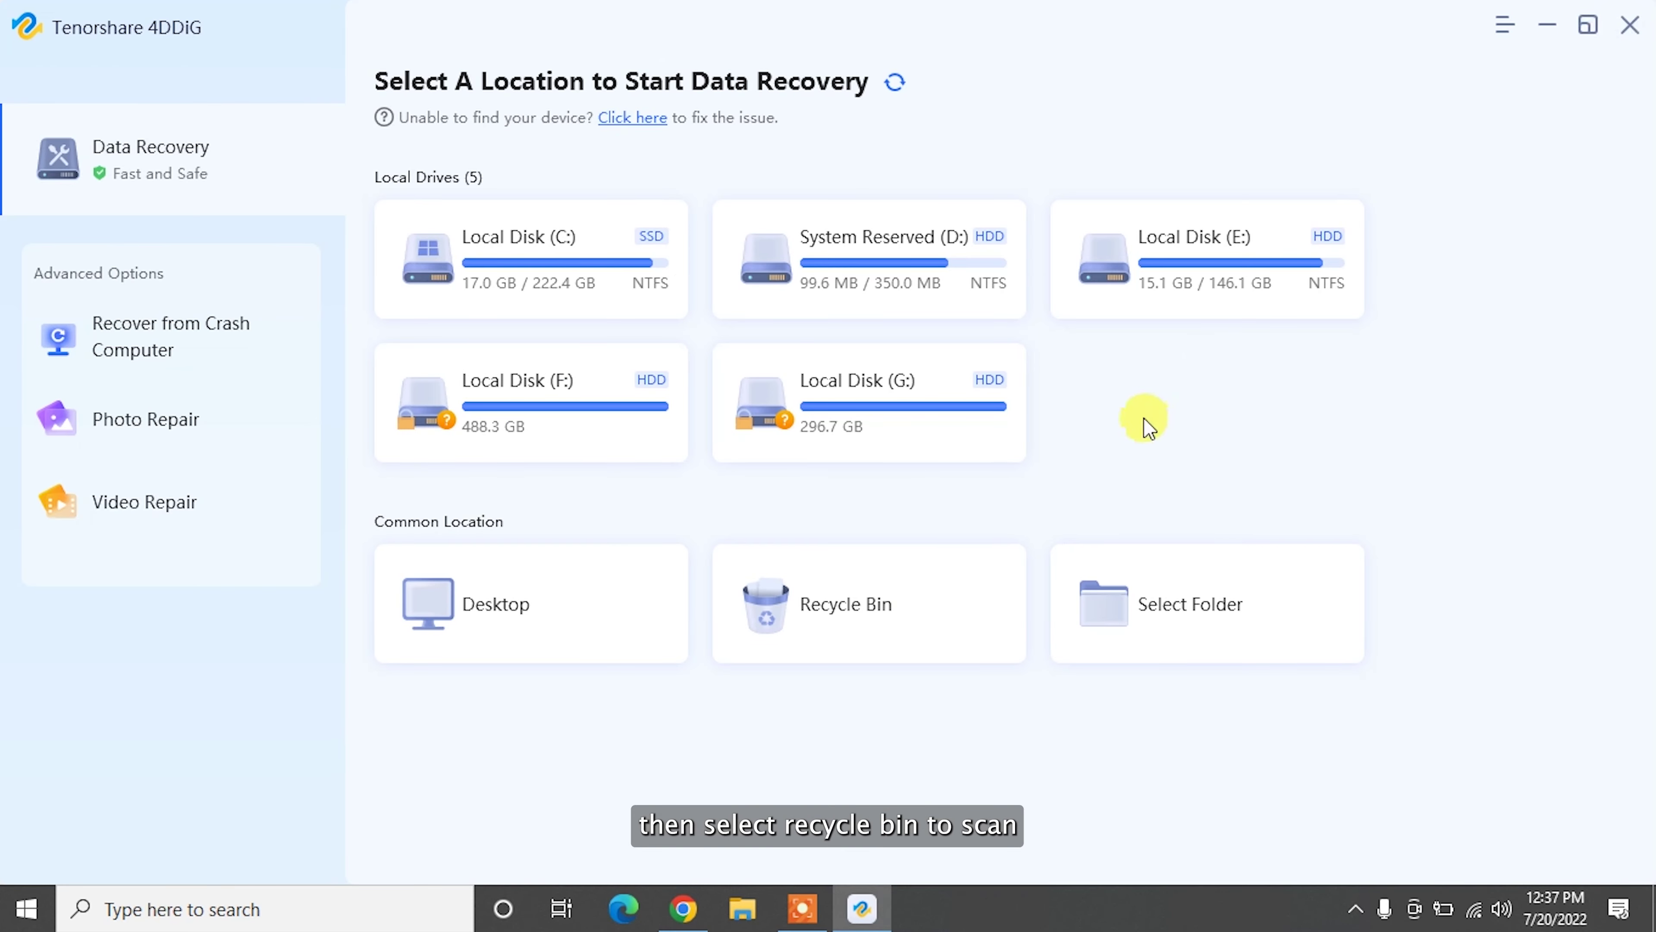
Step: Scan the Recycle Bin for all file types in 4DDiG, finding IMG_0912, IMG_1357 and IMG_0573
mouse_move(908, 623)
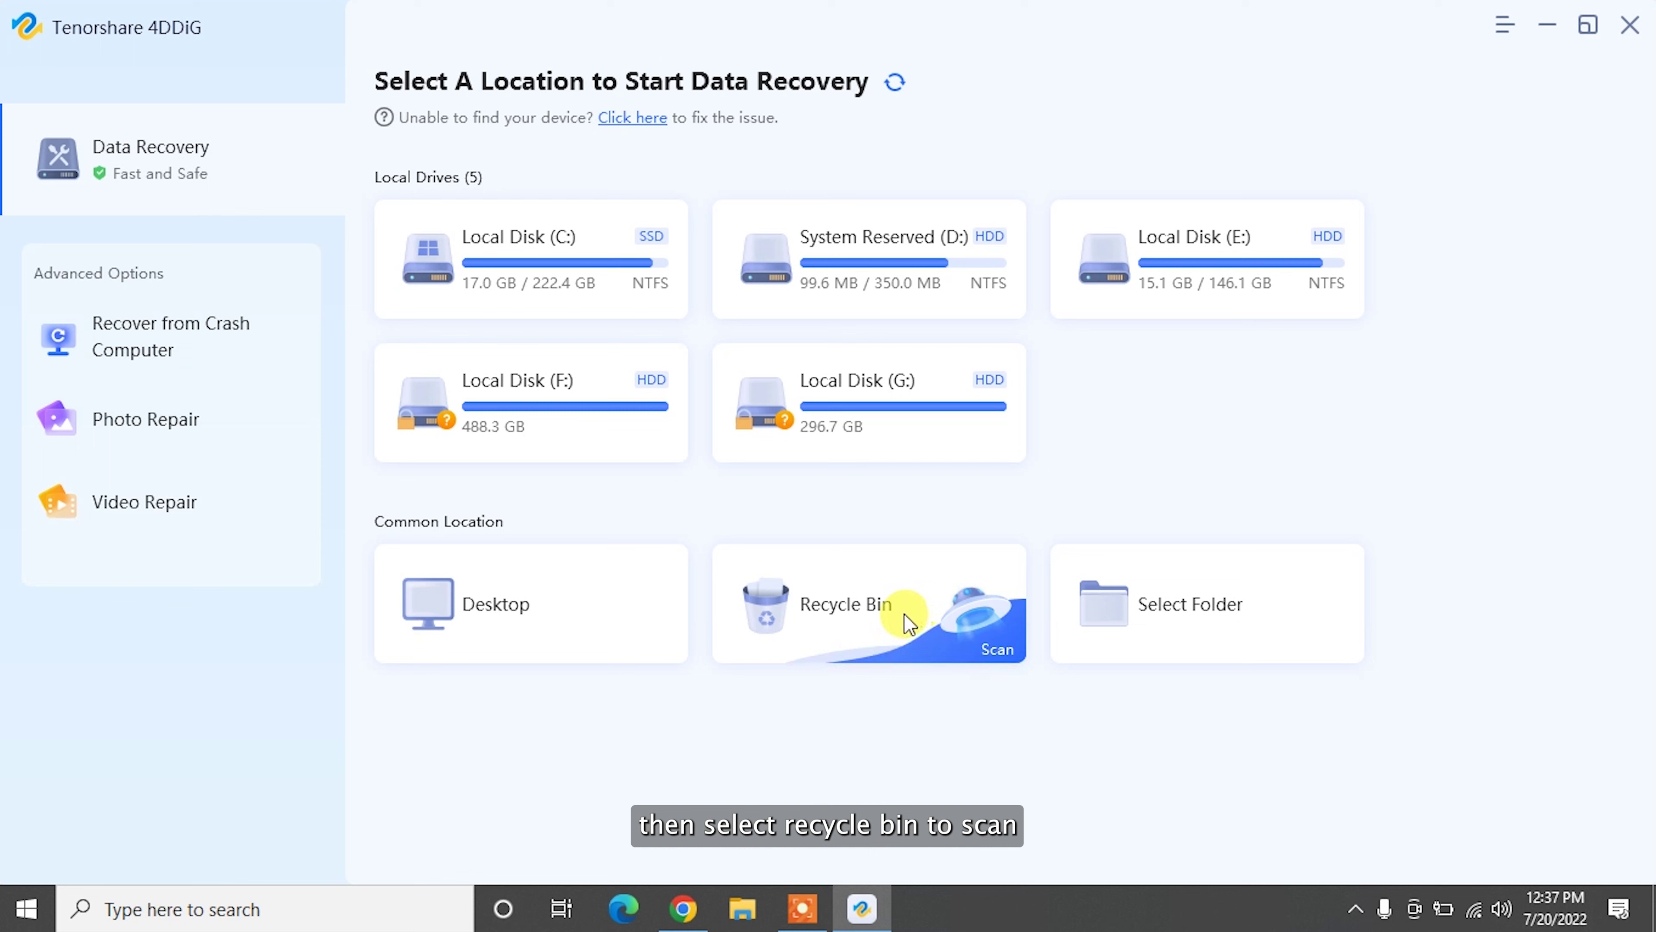
click(965, 620)
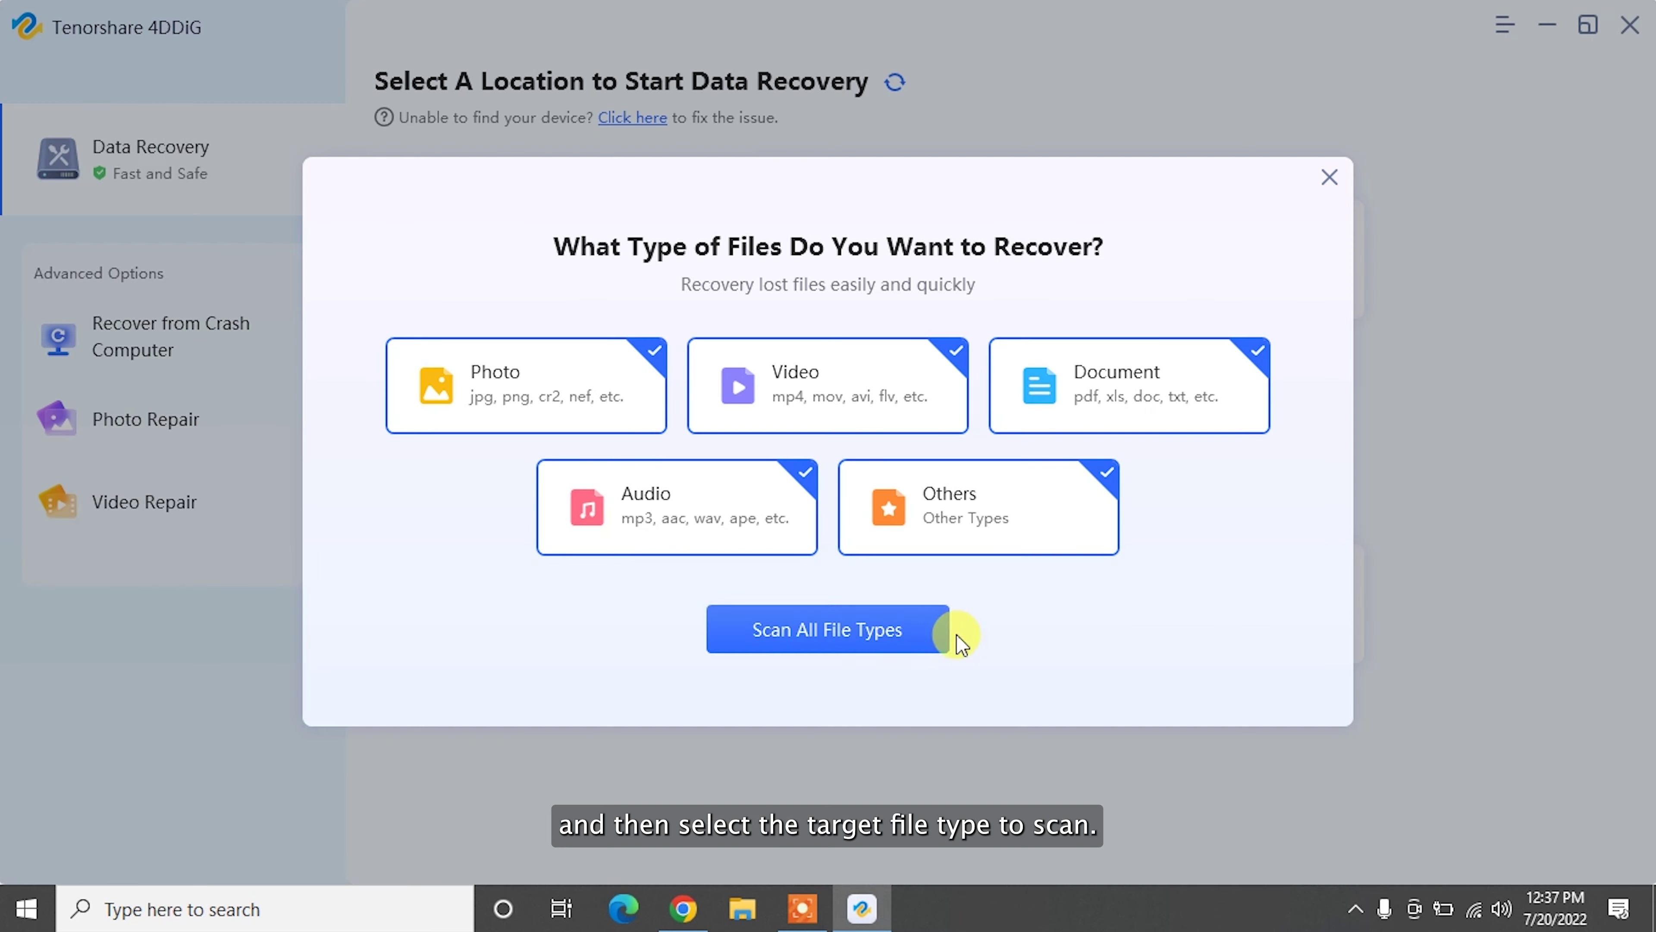
click(854, 627)
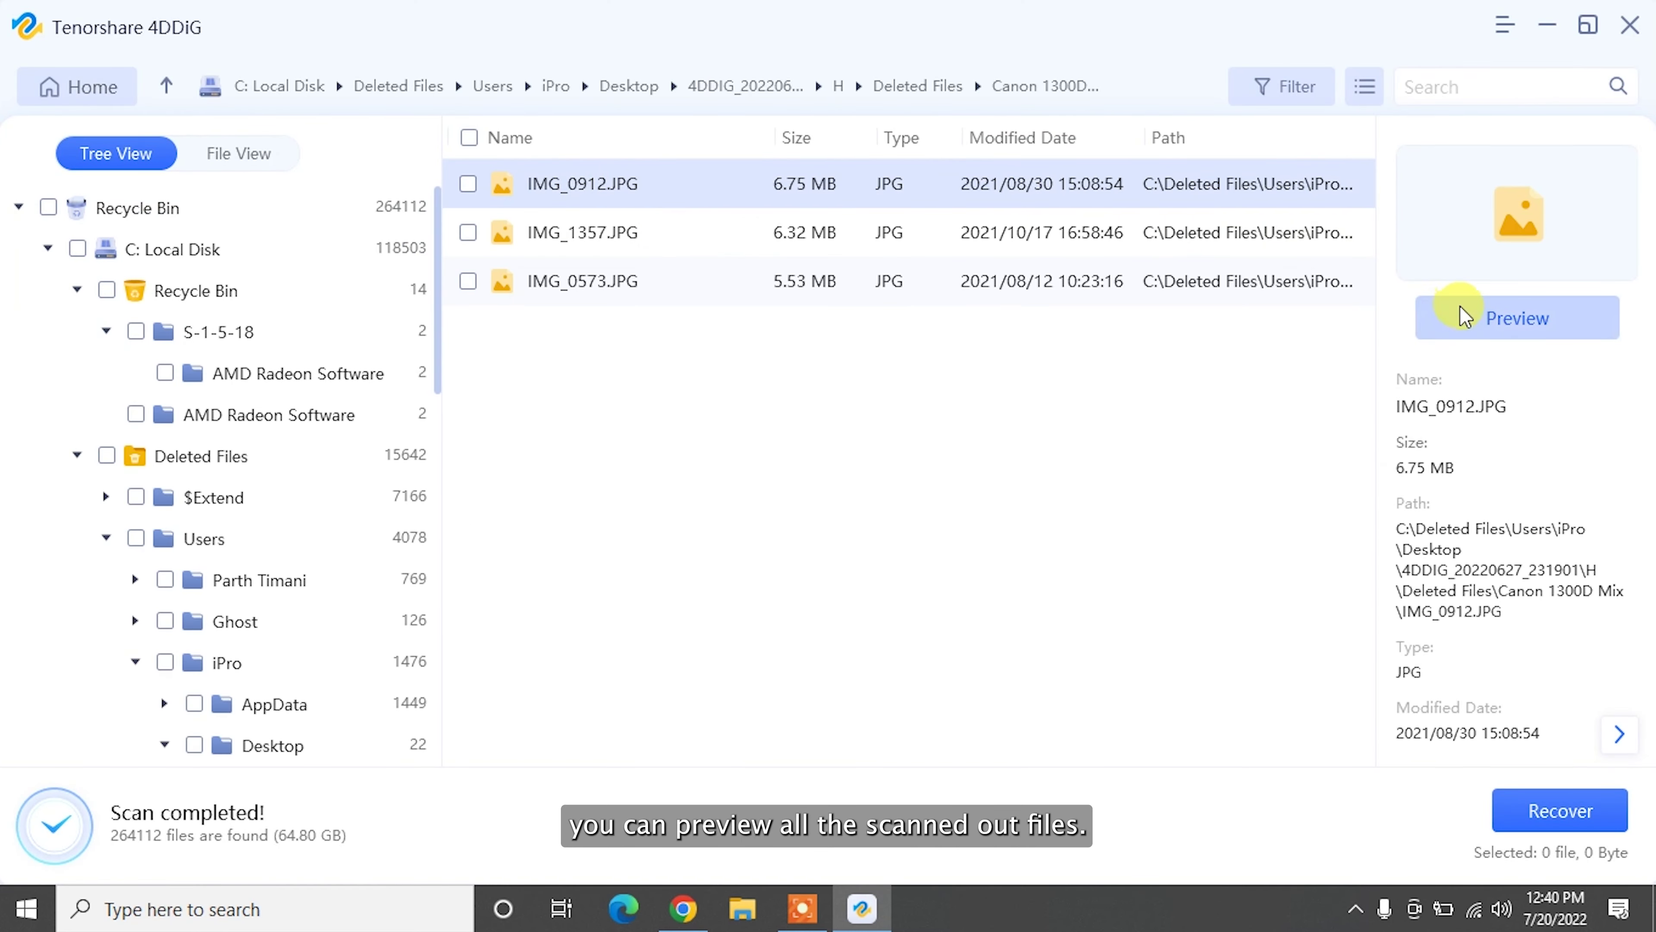
Step: Select all three found JPGs (18.59 MB) and recover them to the Desktop
click(470, 138)
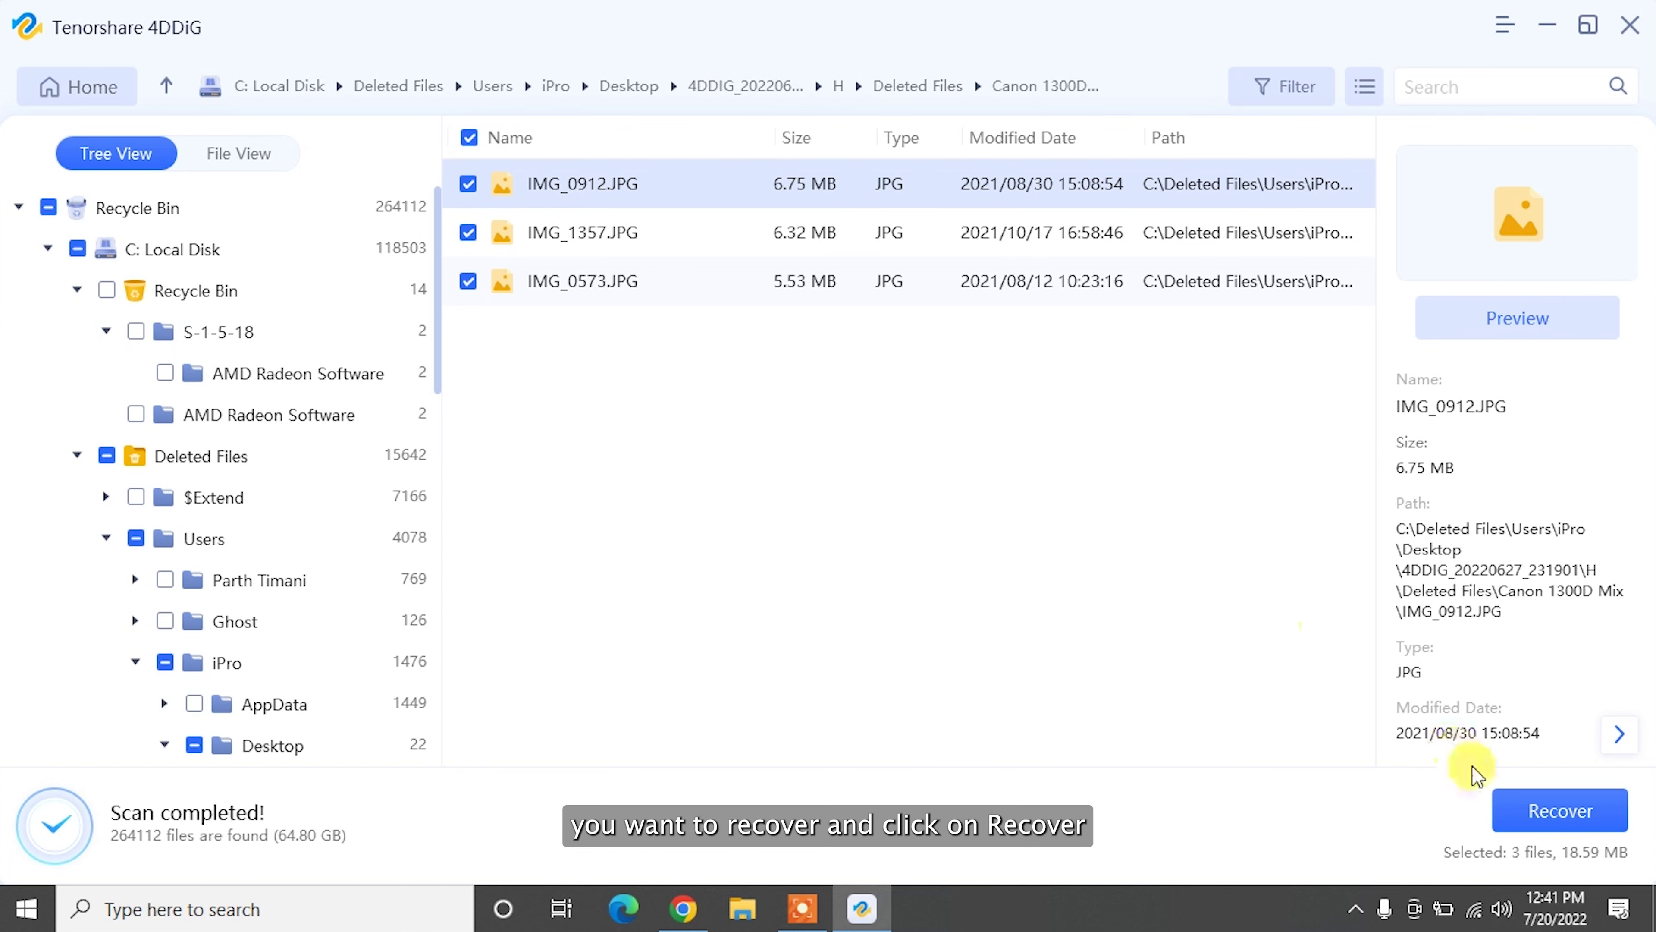
click(1559, 820)
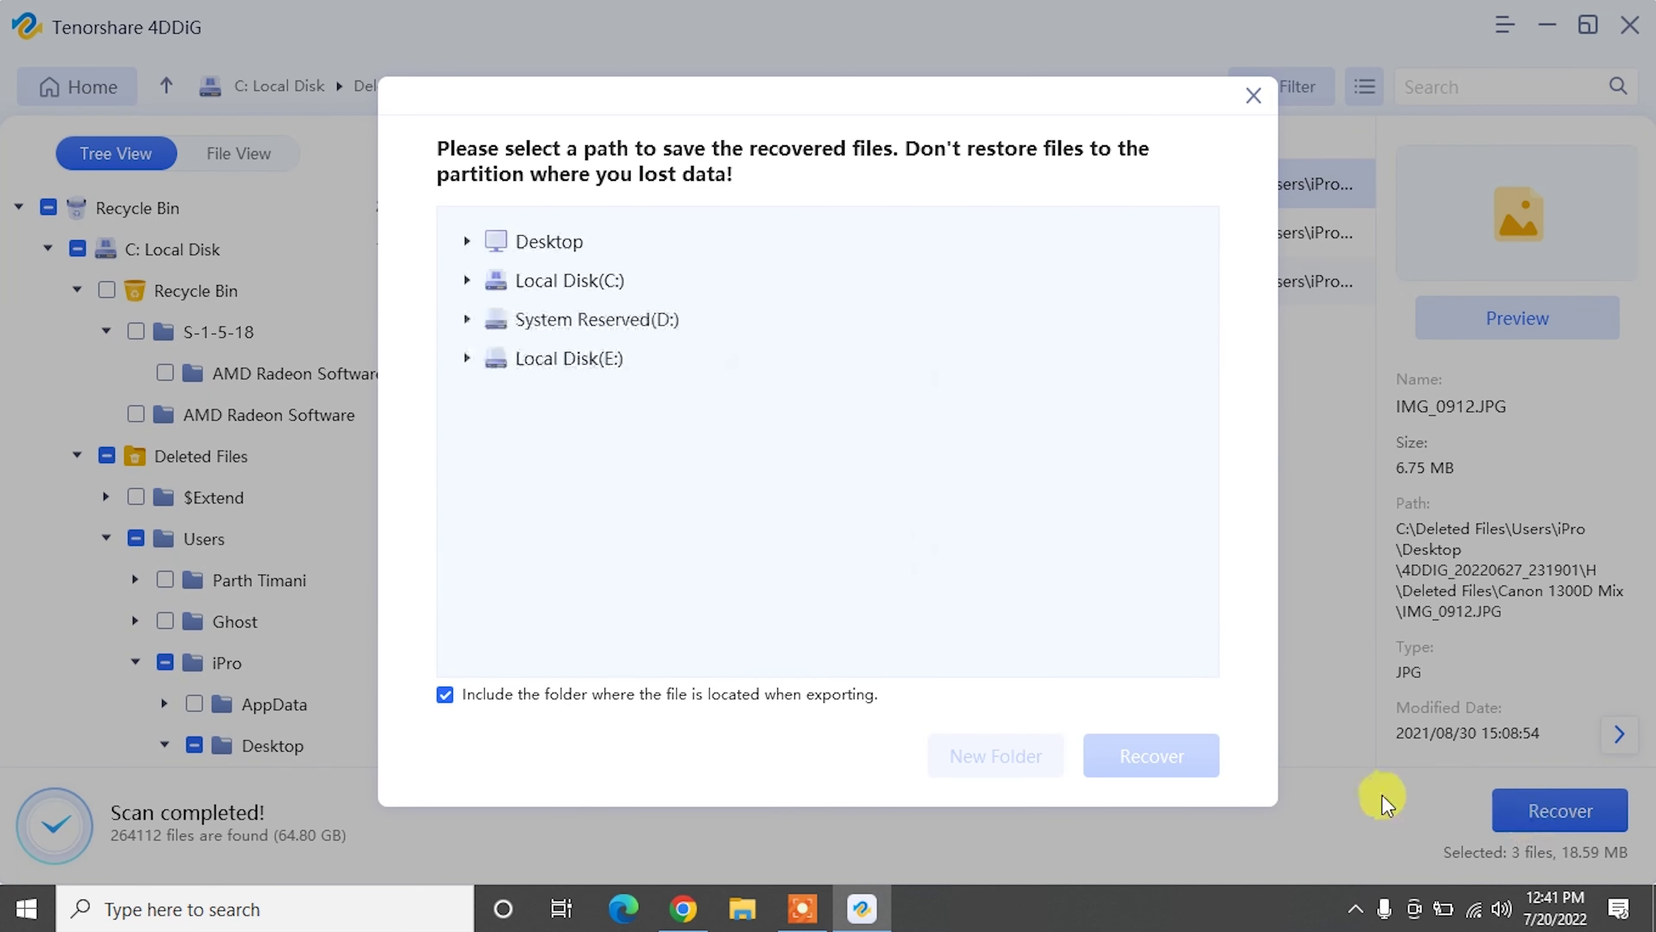
click(553, 246)
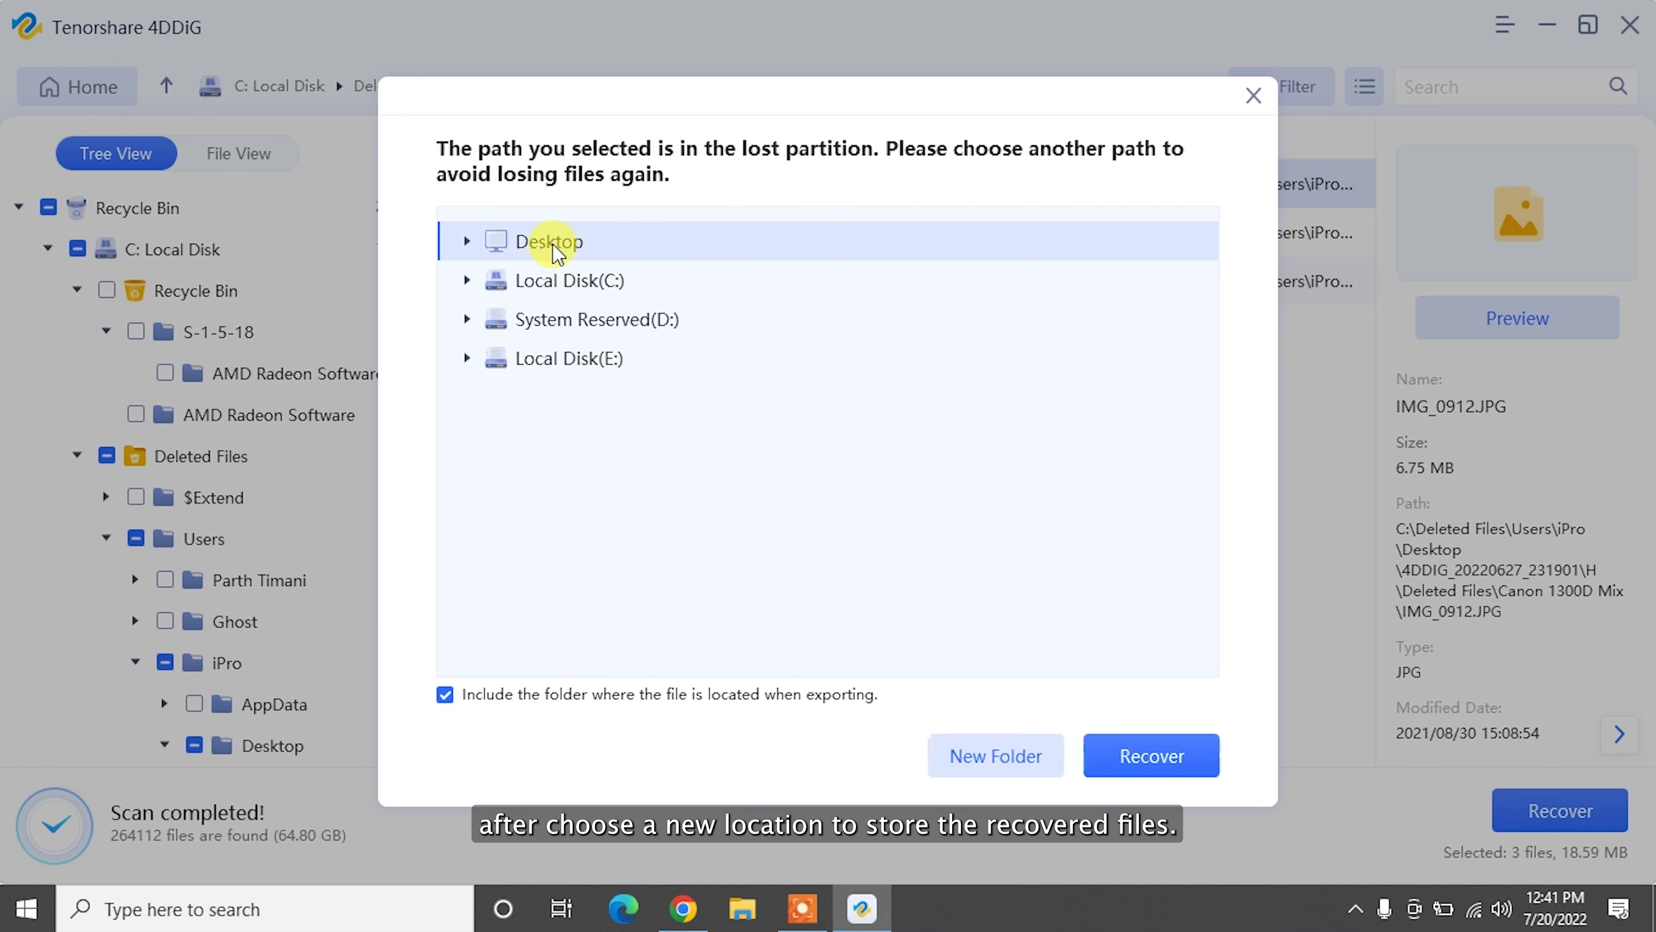
click(1164, 756)
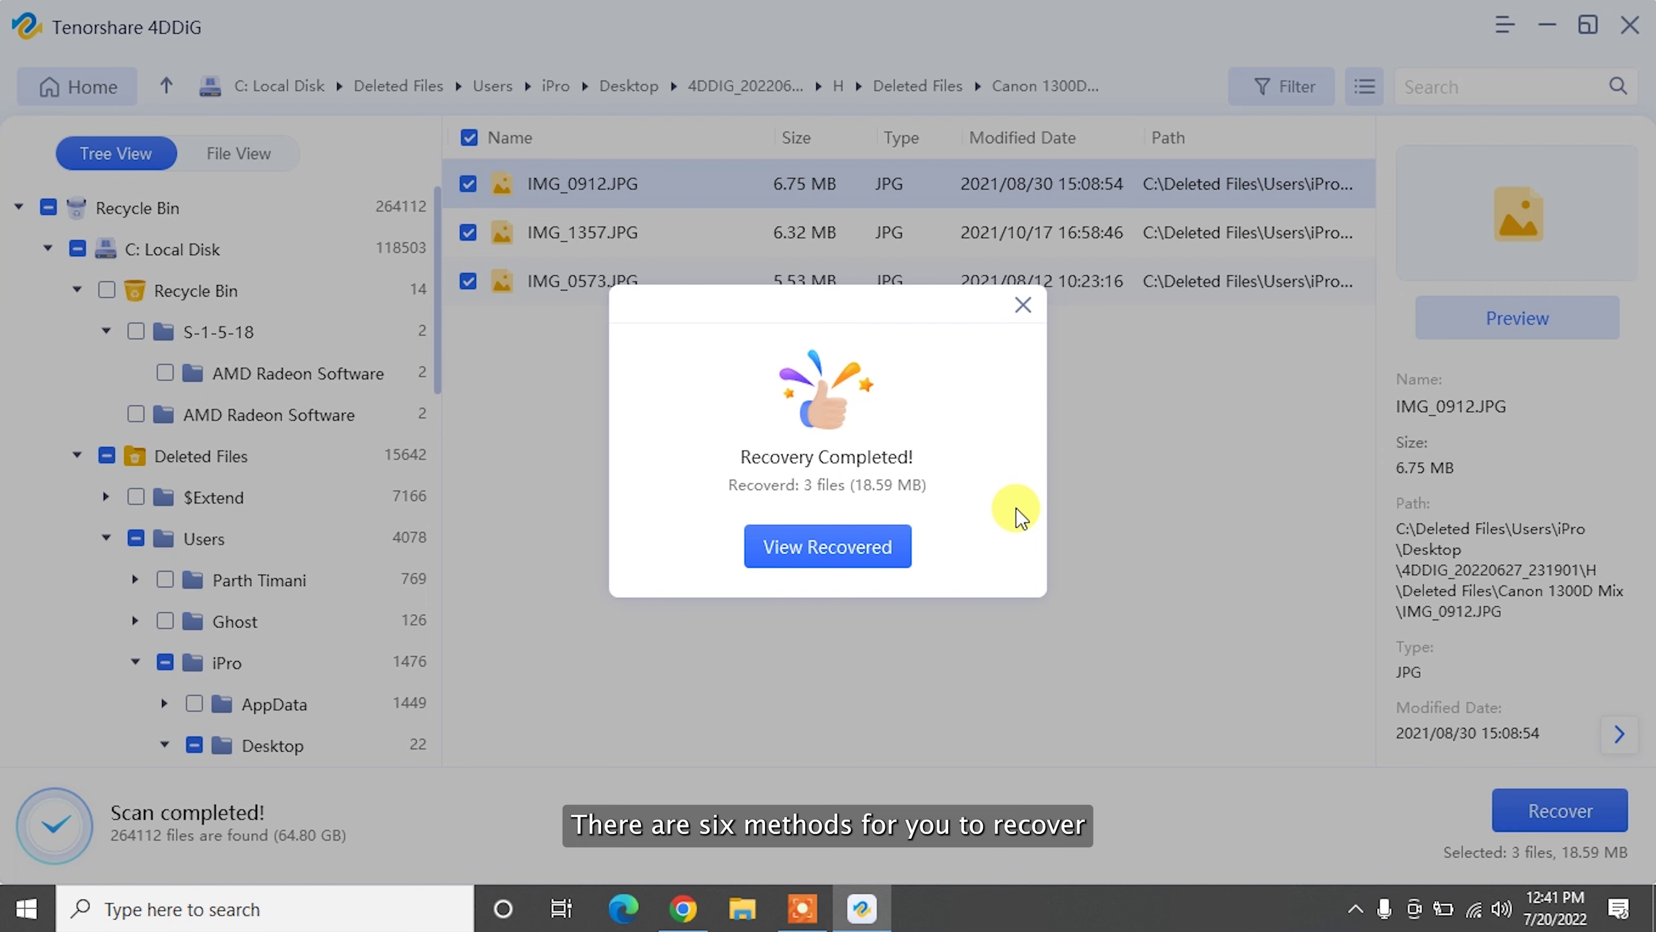
Step: Check the three recovered images in the Canon 1300D Mix folder, then close the folder
click(829, 546)
click(1555, 20)
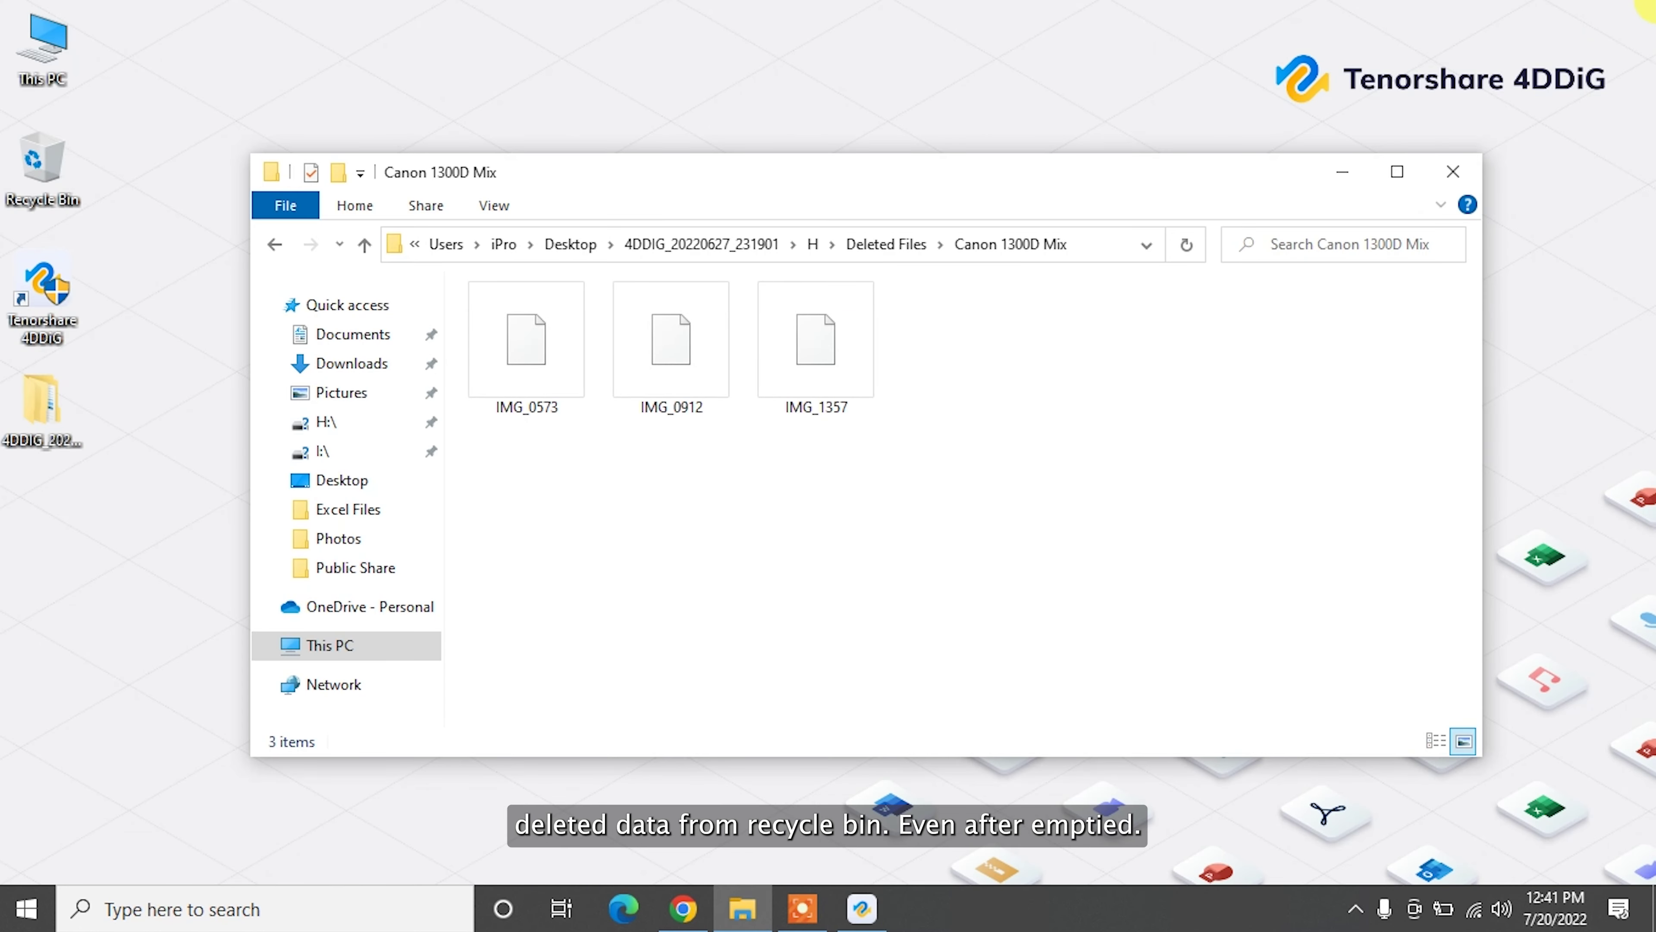
drag(1039, 394, 518, 319)
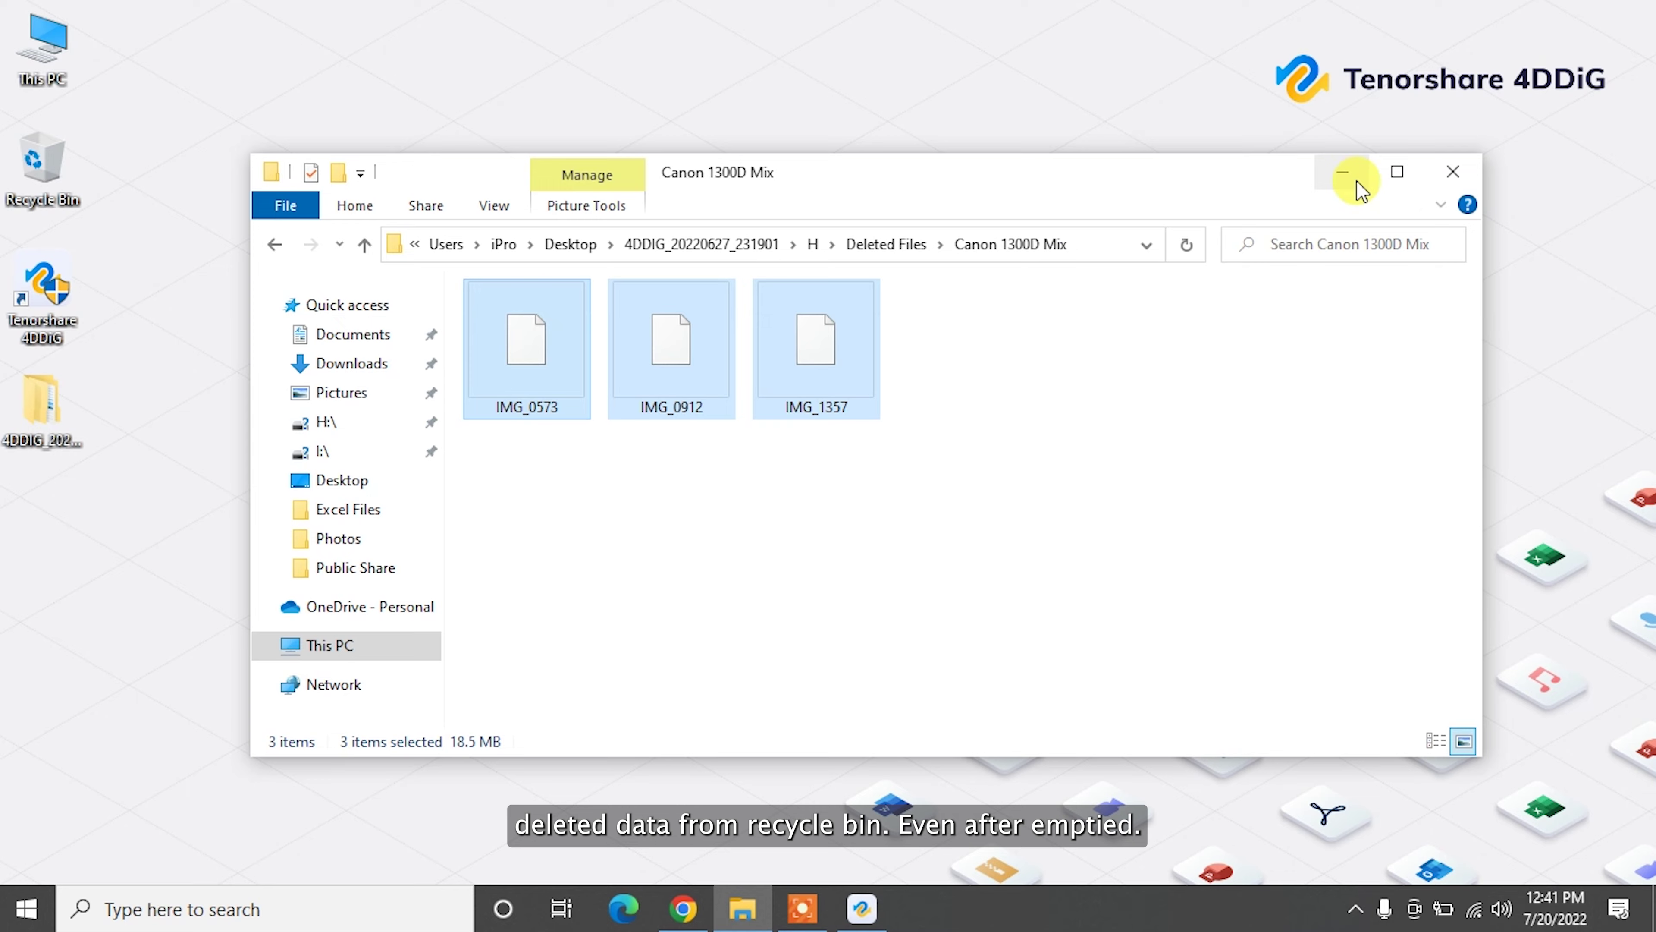
click(1453, 171)
drag(268, 287, 734, 356)
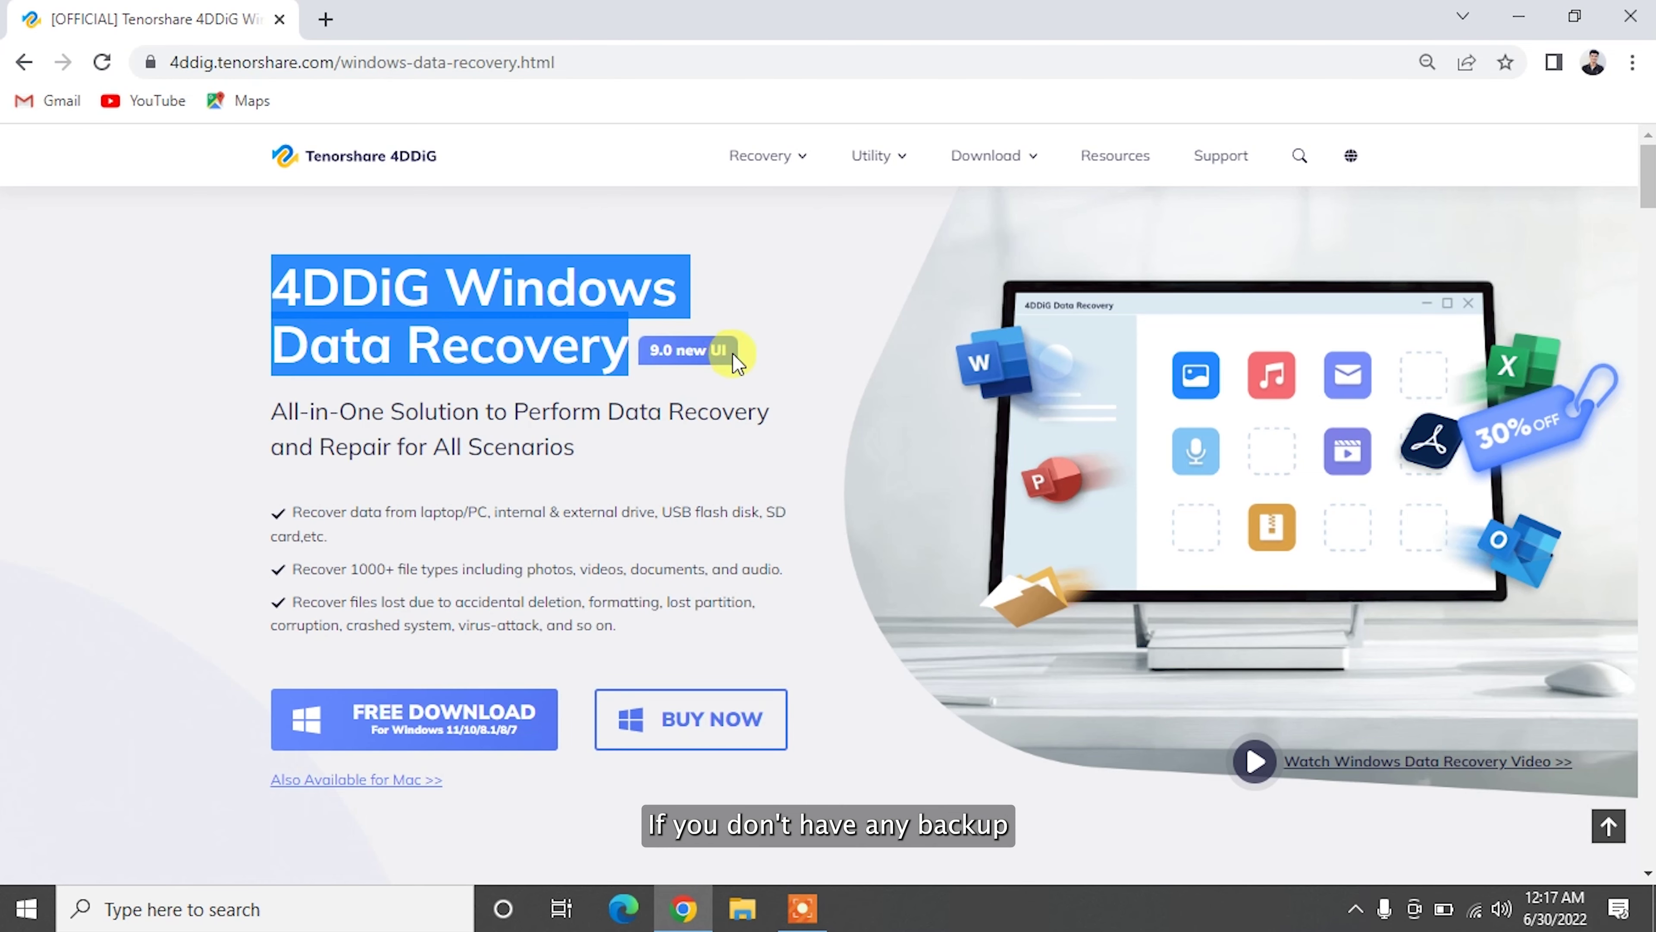
click(157, 475)
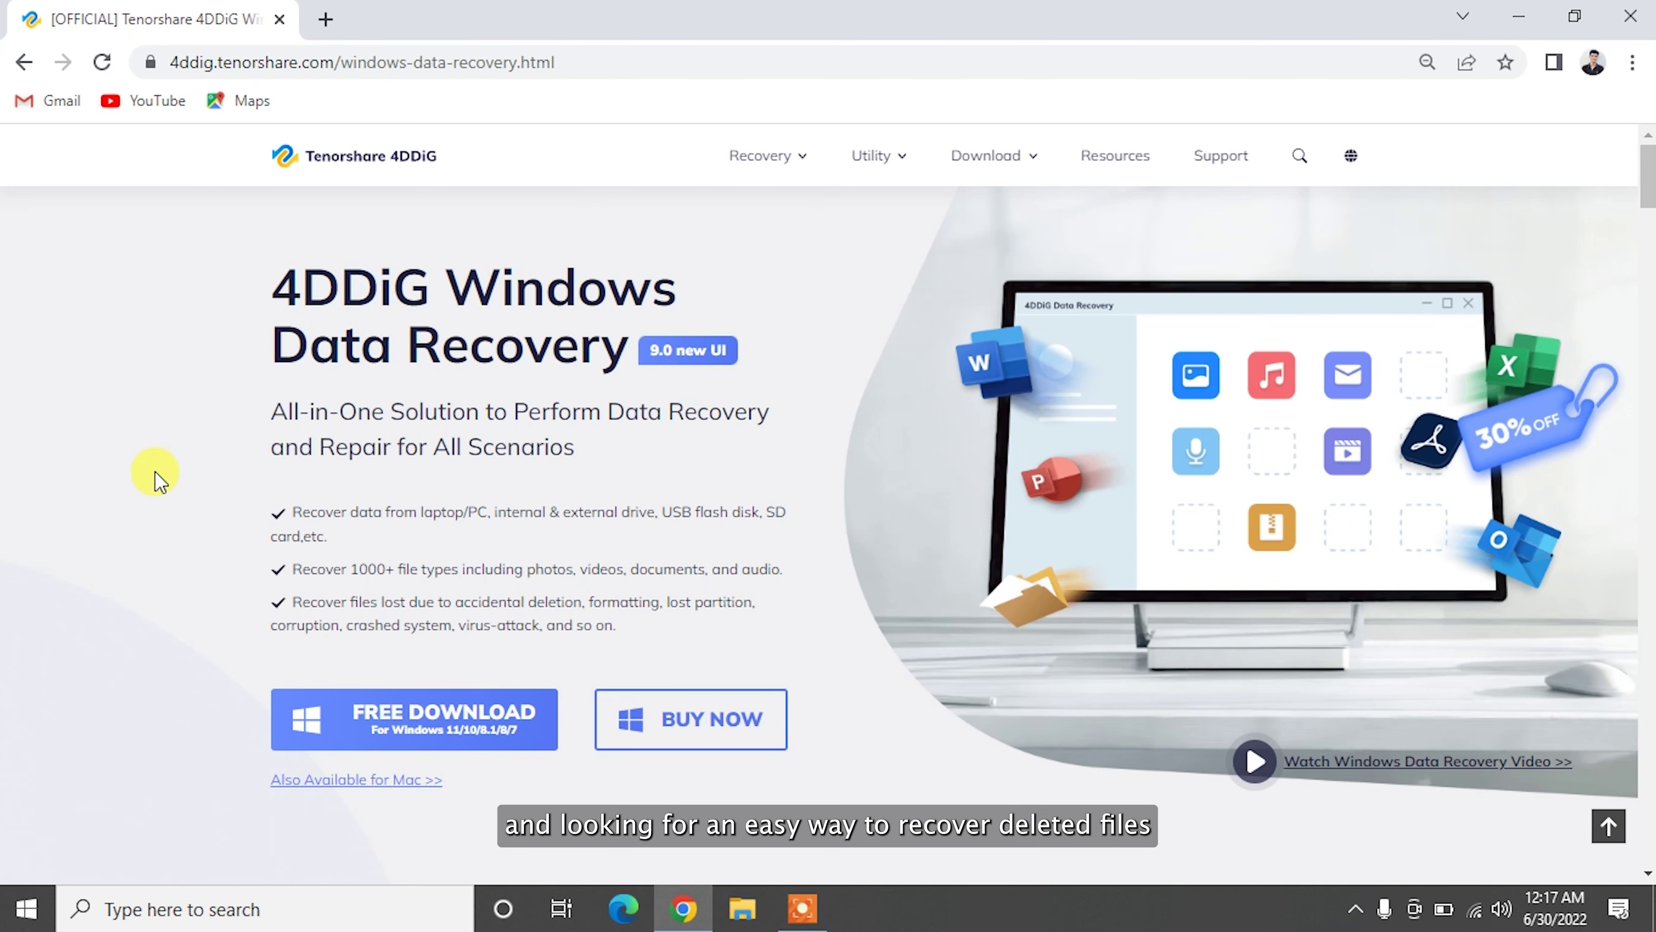
scroll(156, 475, down, 10)
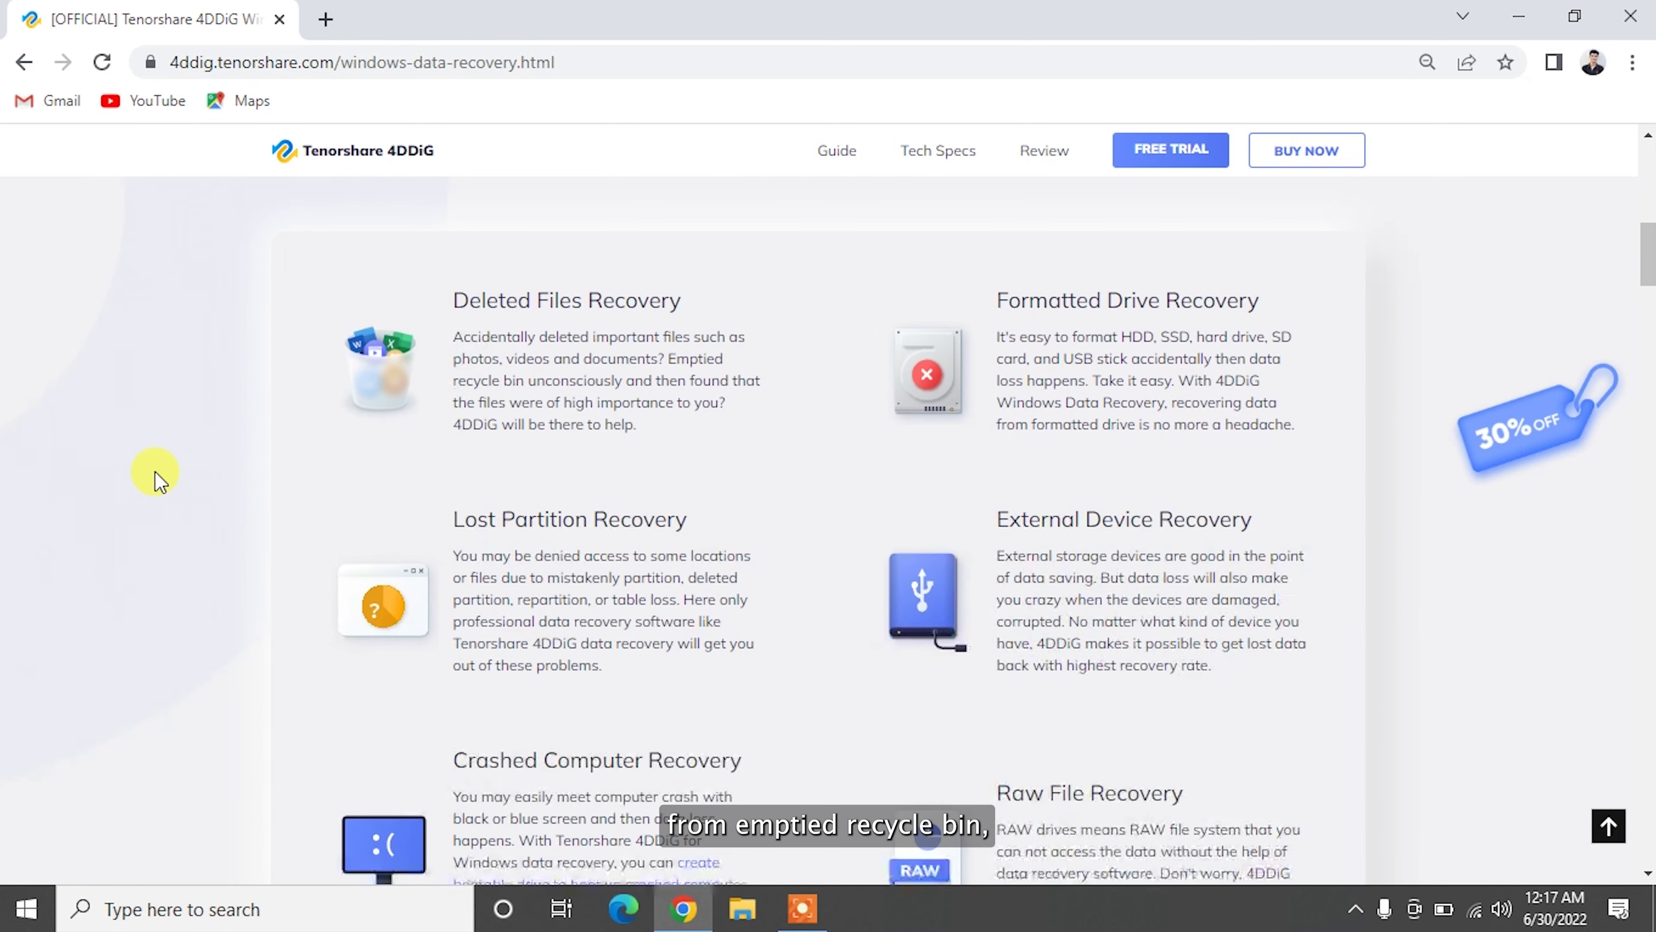
scroll(157, 474, down, 1)
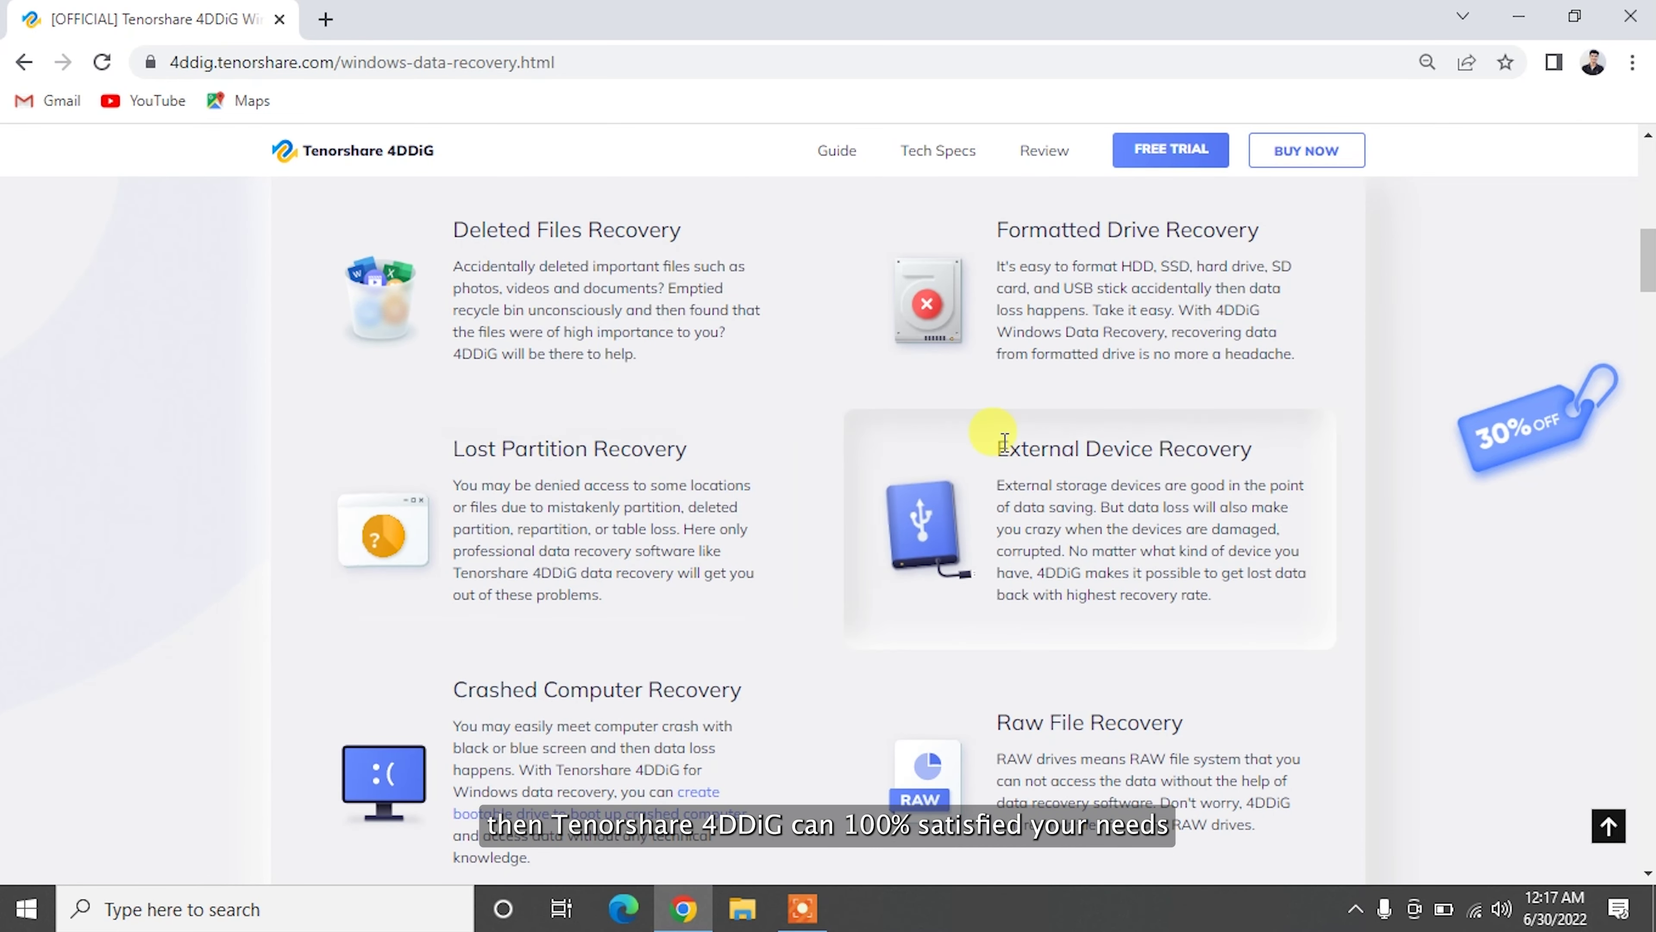
scroll(1017, 767, down, 10)
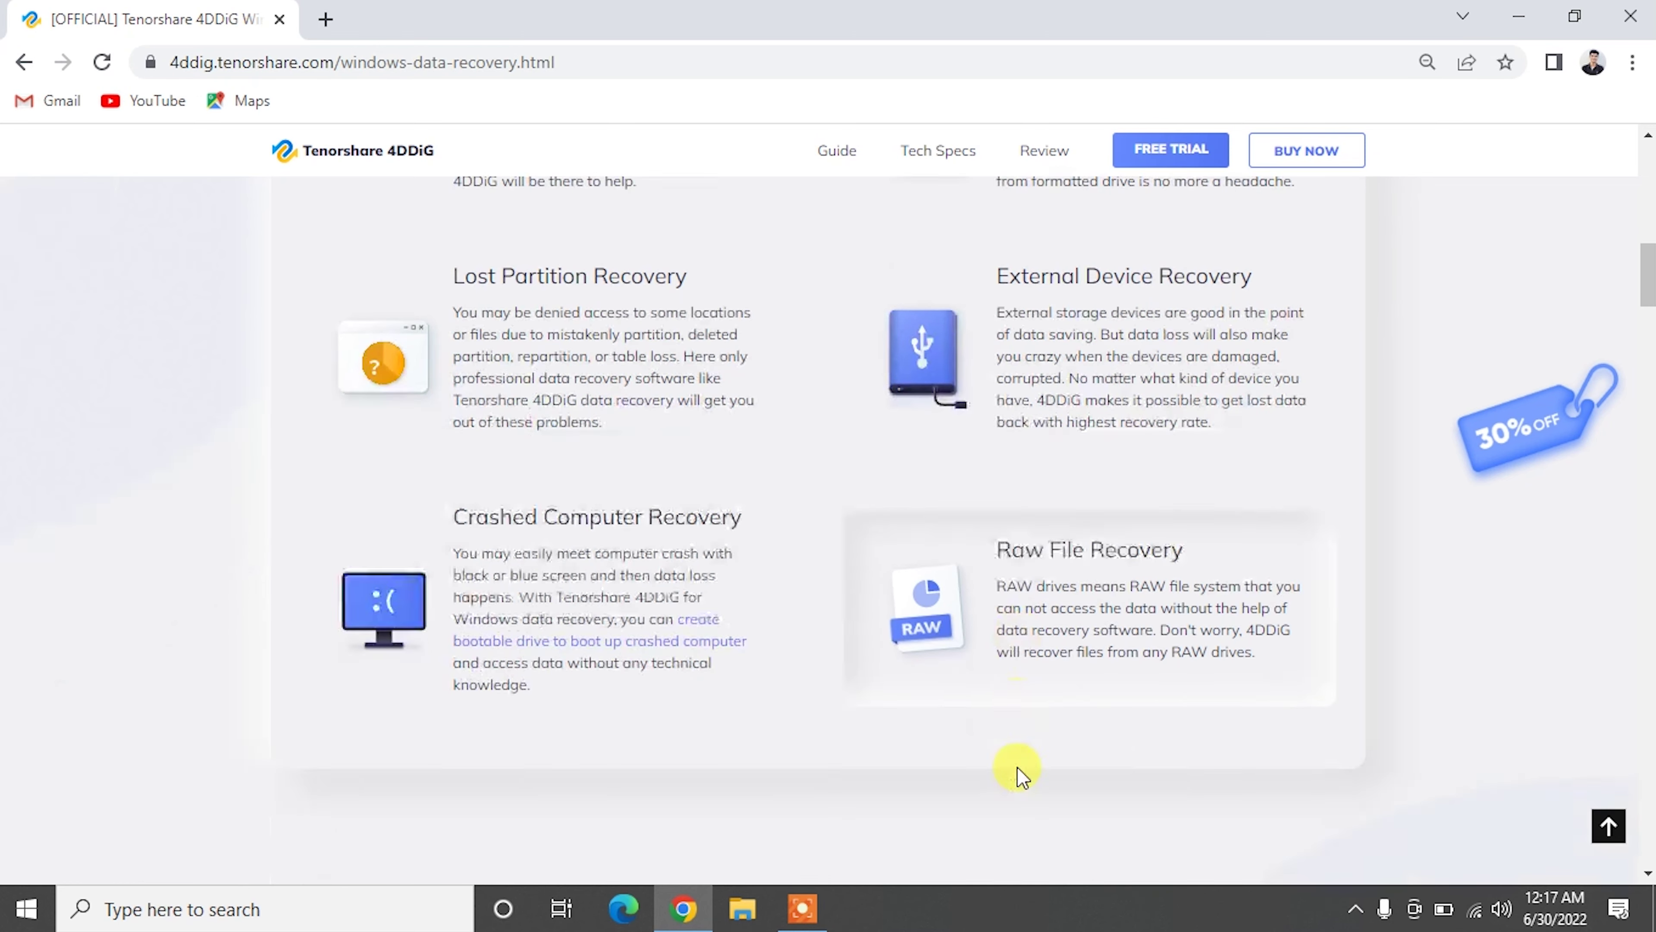
scroll(1017, 767, down, 10)
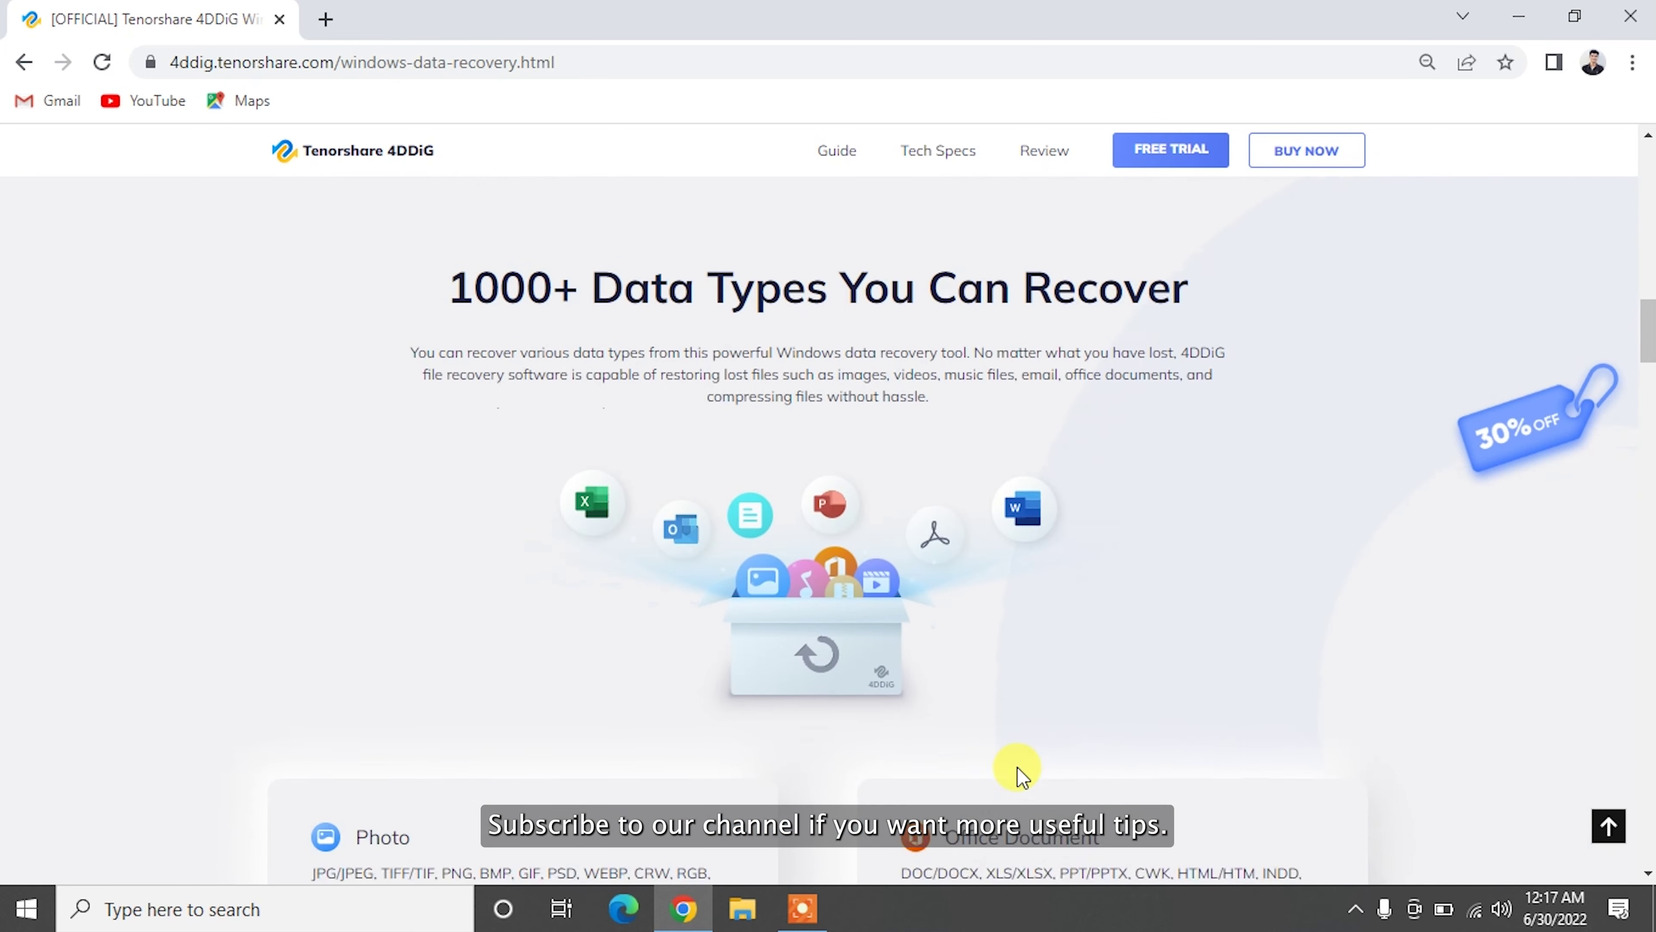
scroll(1017, 769, down, 12)
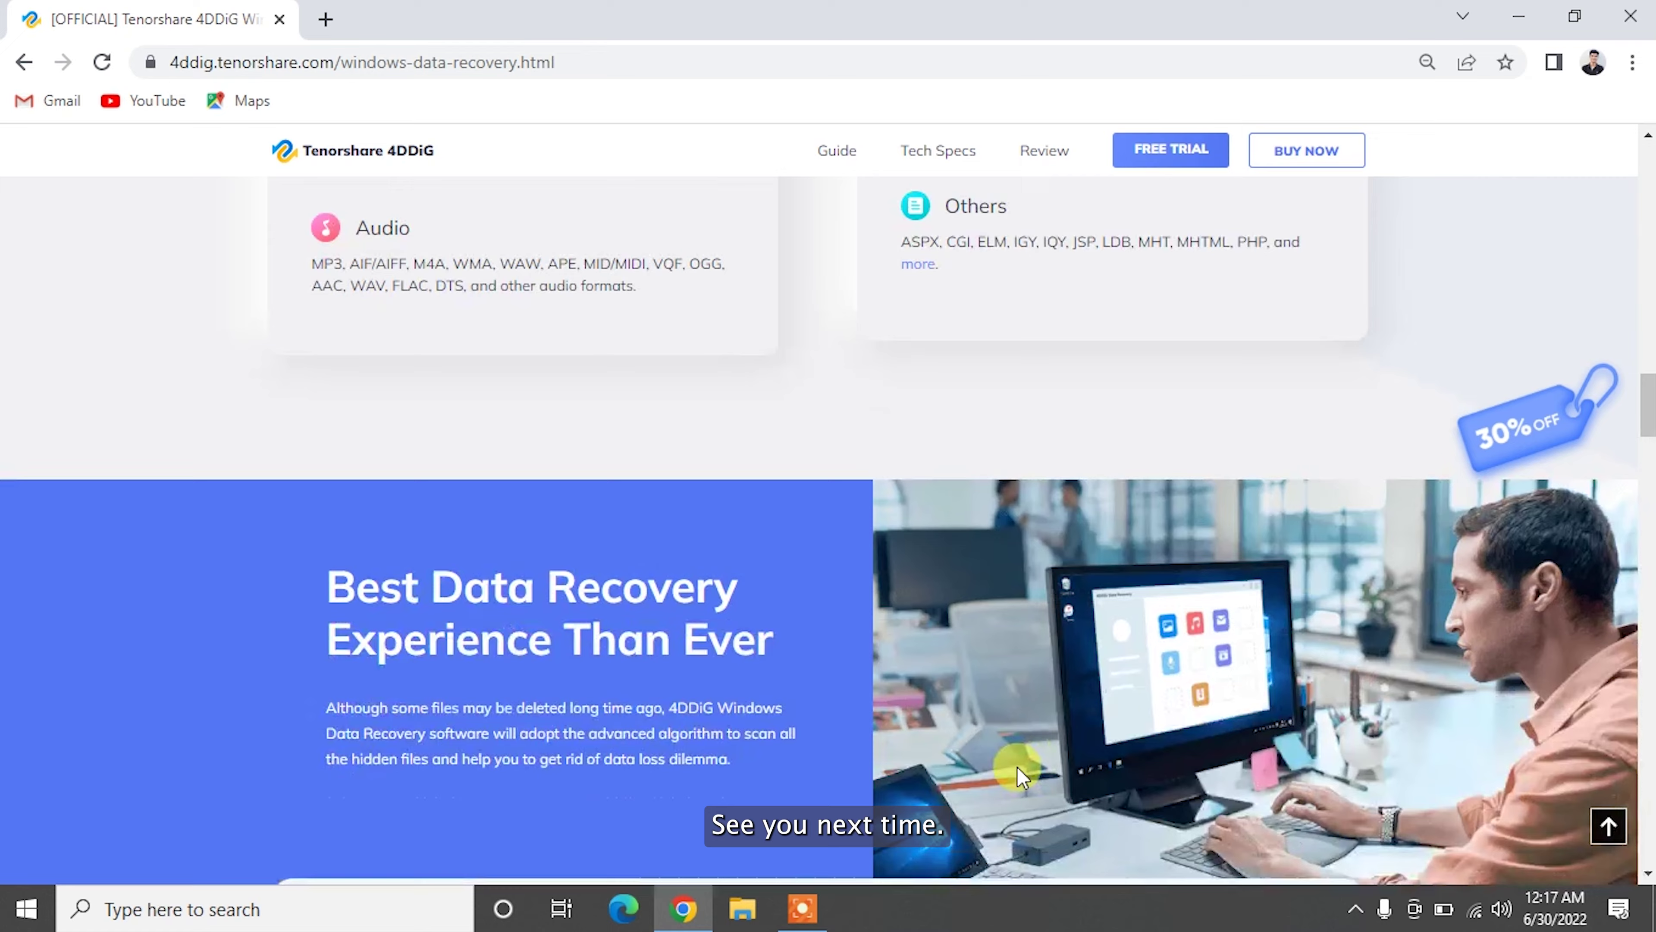